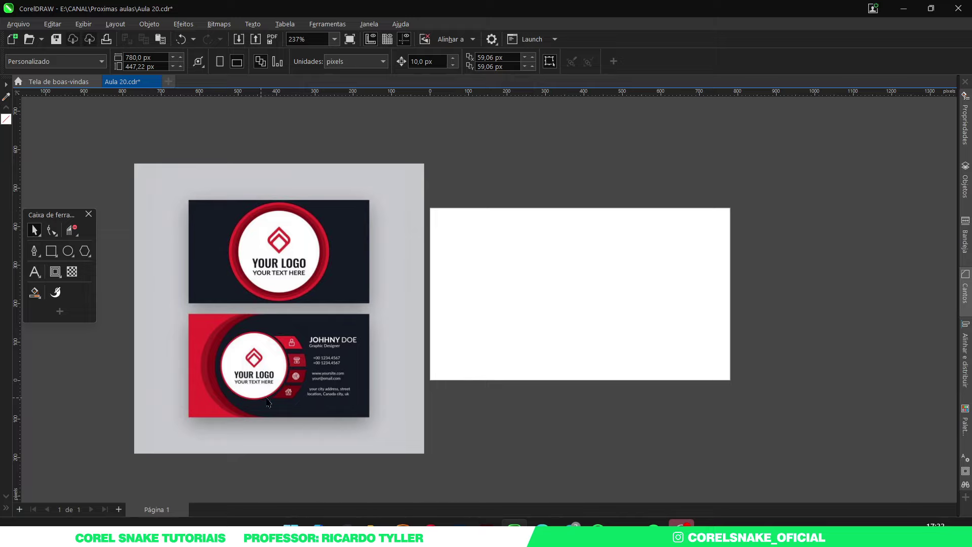
Step: Create a page-sized rectangle and fill it with the dark navy (#151C26) sampled from the reference card
scroll(318, 335, "down", 1)
scroll(387, 277, "up", 1)
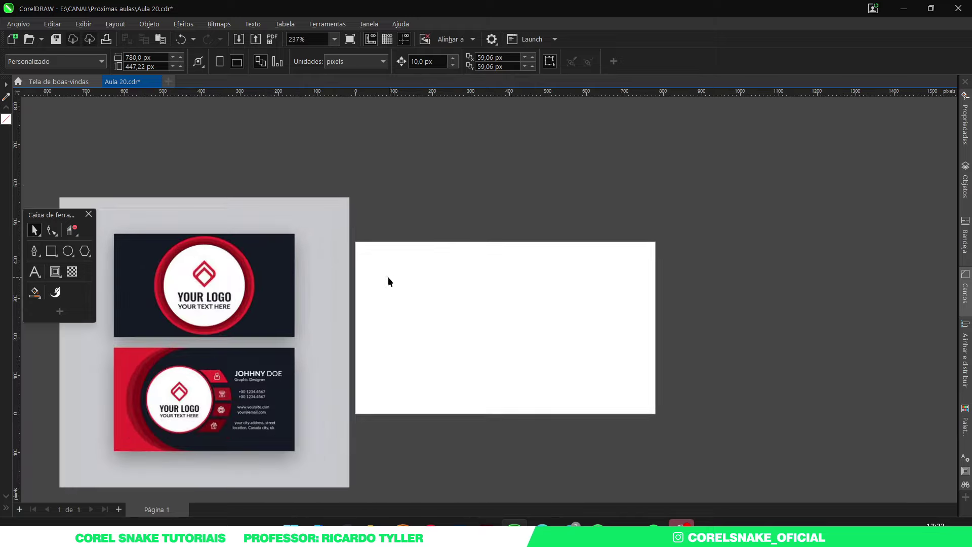
double_click(52, 250)
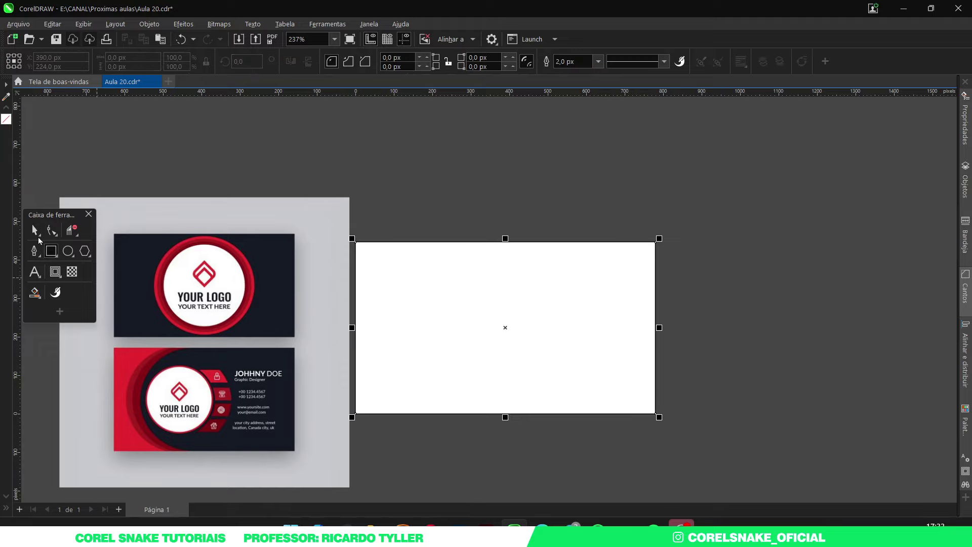
left_click(6, 96)
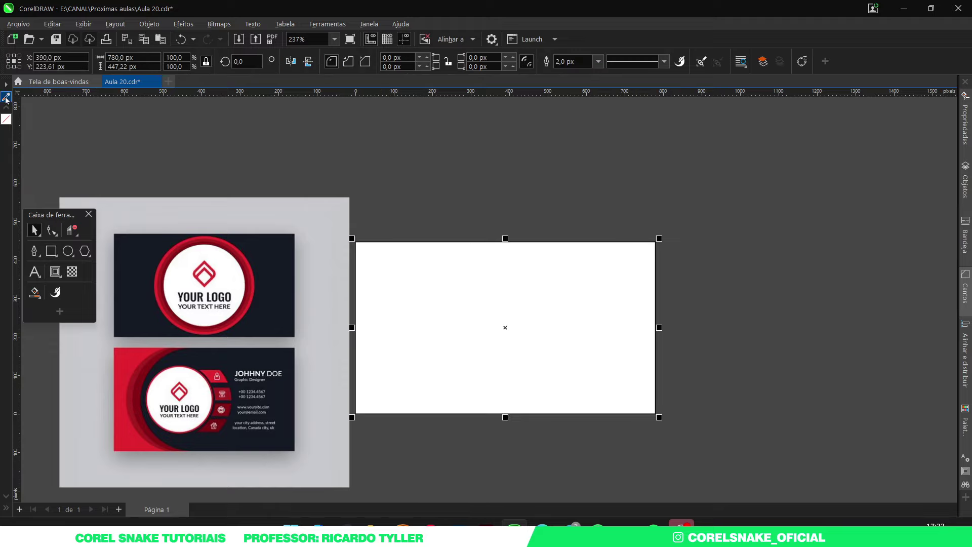
left_click(141, 254)
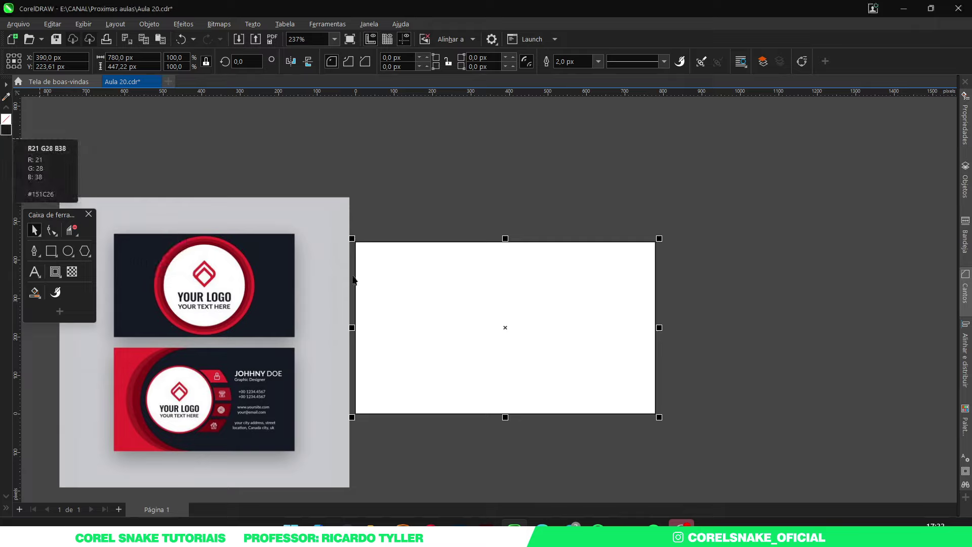
left_click(6, 124)
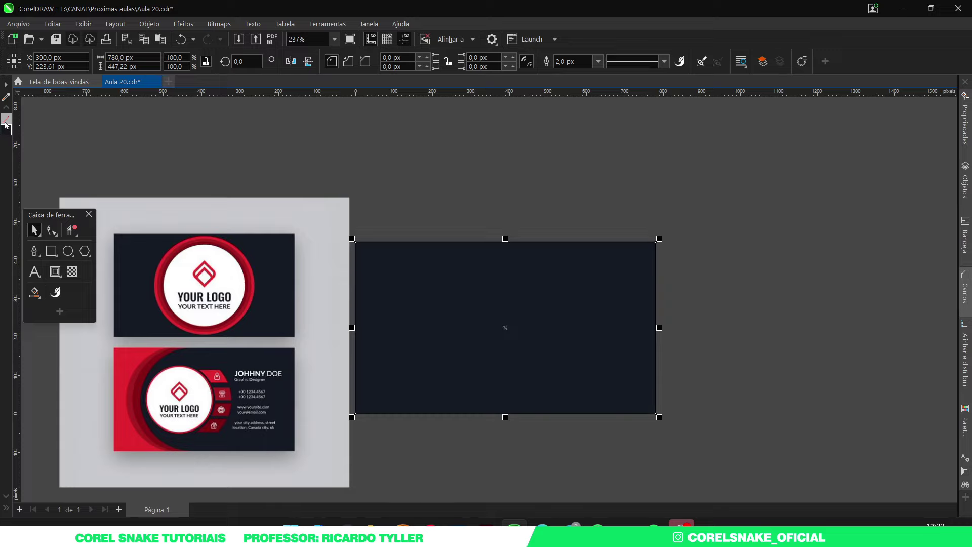
left_click(421, 208)
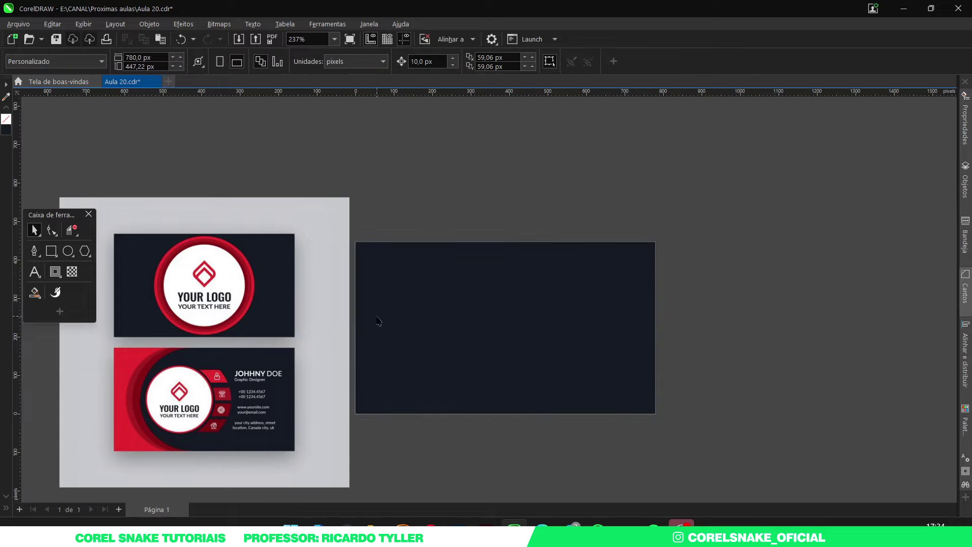
Step: Draw a circle about 396 px in diameter centered on the navy rectangle
left_click(68, 251)
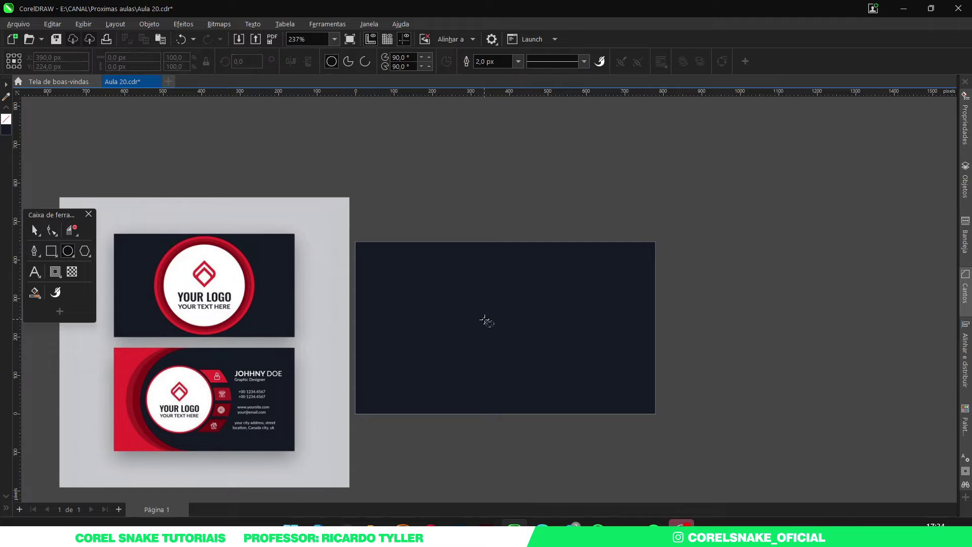
left_click_drag(506, 328, 513, 252)
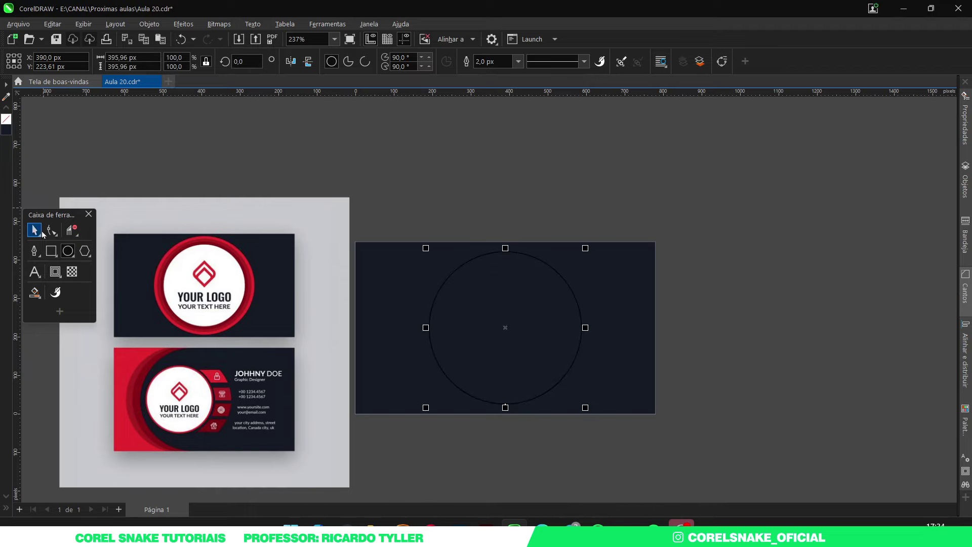
left_click(35, 230)
Step: Sample the dark red and the bright red from the ring around the reference logo into the document palette
scroll(221, 237, "up", 3)
scroll(221, 237, "up", 2)
scroll(222, 237, "down", 3)
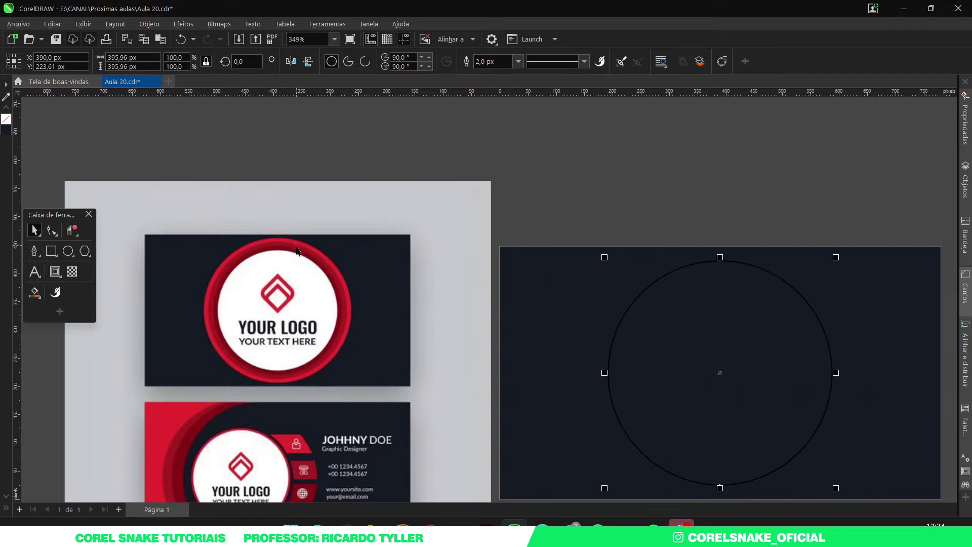
scroll(221, 235, "up", 5)
scroll(222, 234, "down", 4)
scroll(278, 223, "up", 6)
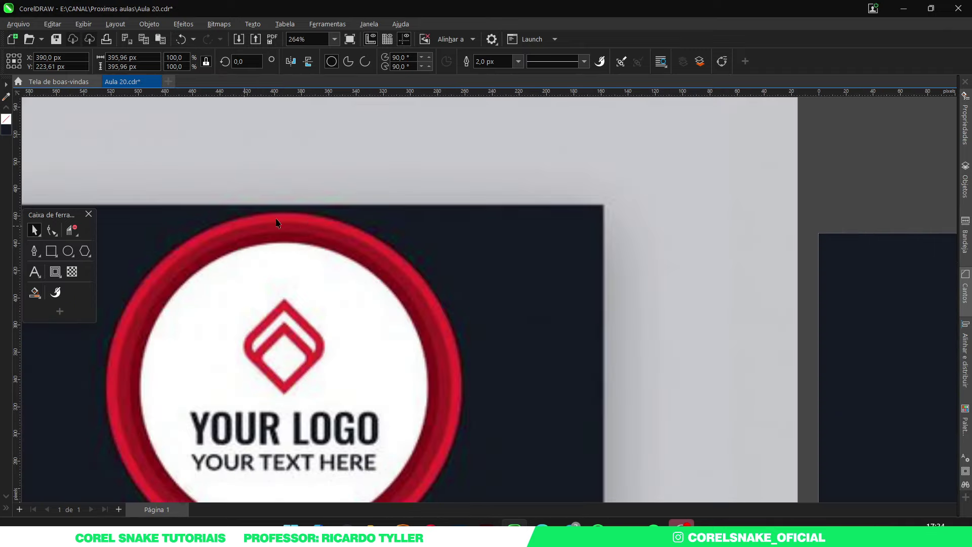
scroll(262, 205, "down", 4)
scroll(262, 205, "up", 5)
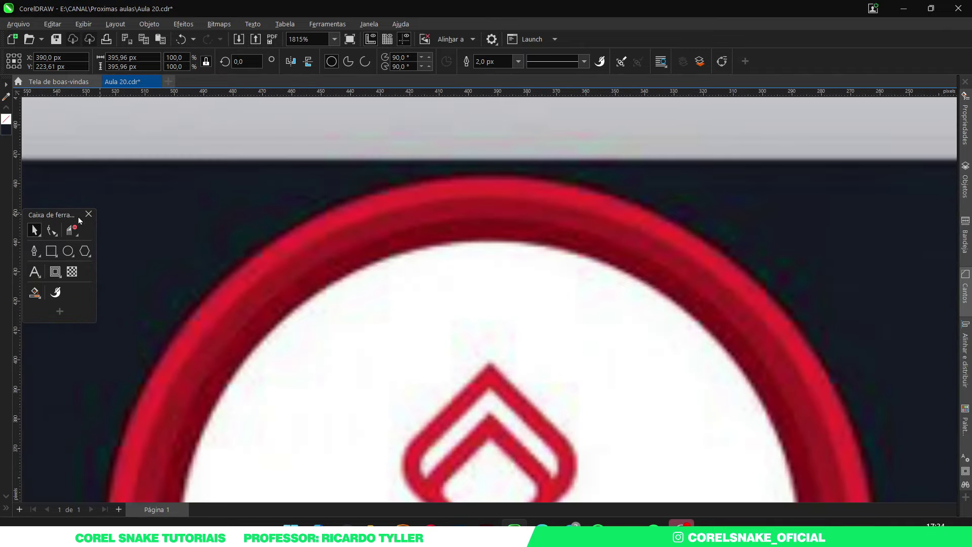
left_click(6, 96)
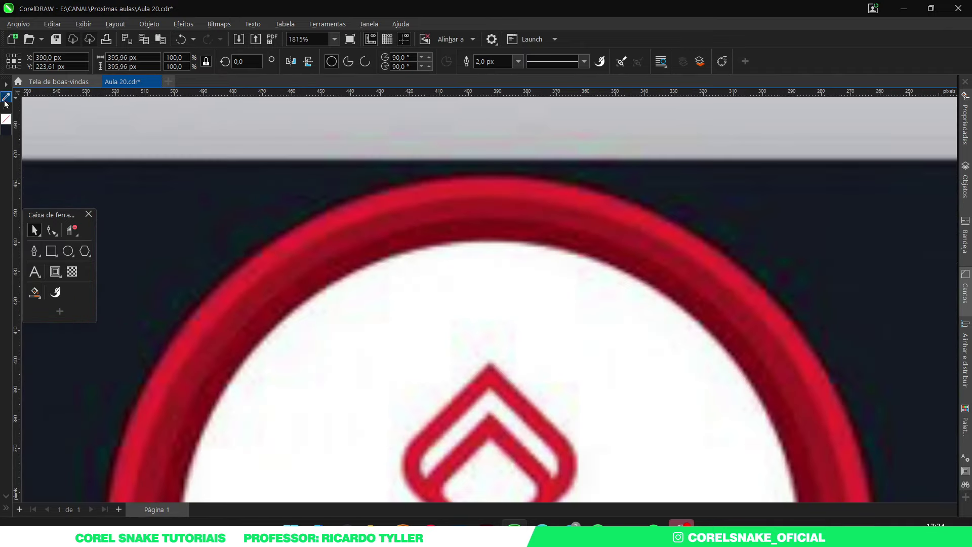
left_click(334, 275)
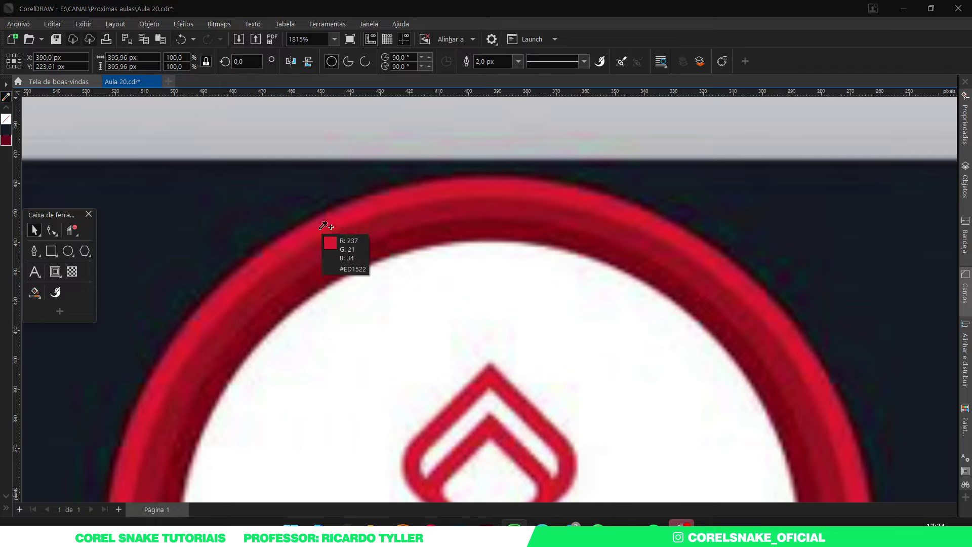
left_click(326, 221)
Step: Fill the centered circle with the sampled bright red and remove its outline
scroll(216, 199, "down", 4)
scroll(216, 198, "down", 3)
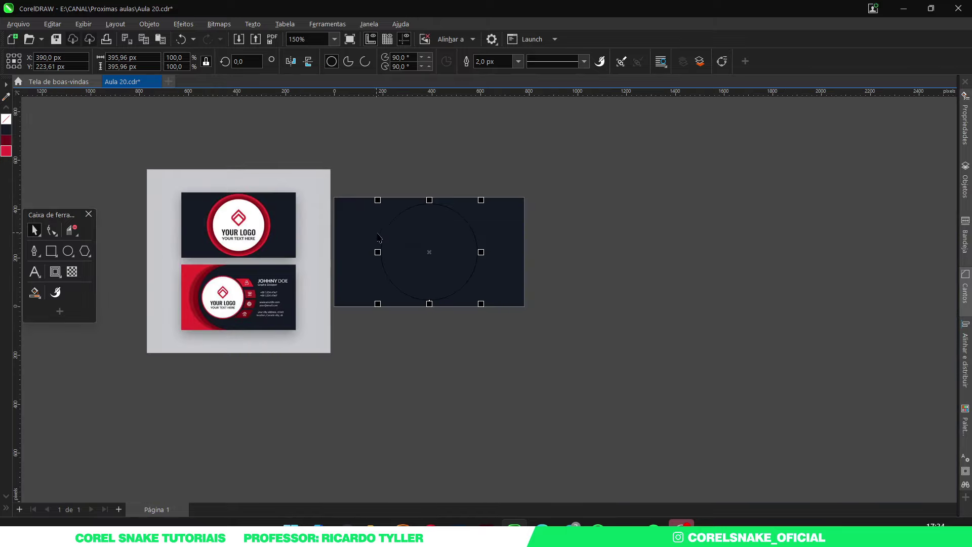
scroll(407, 225, "up", 1)
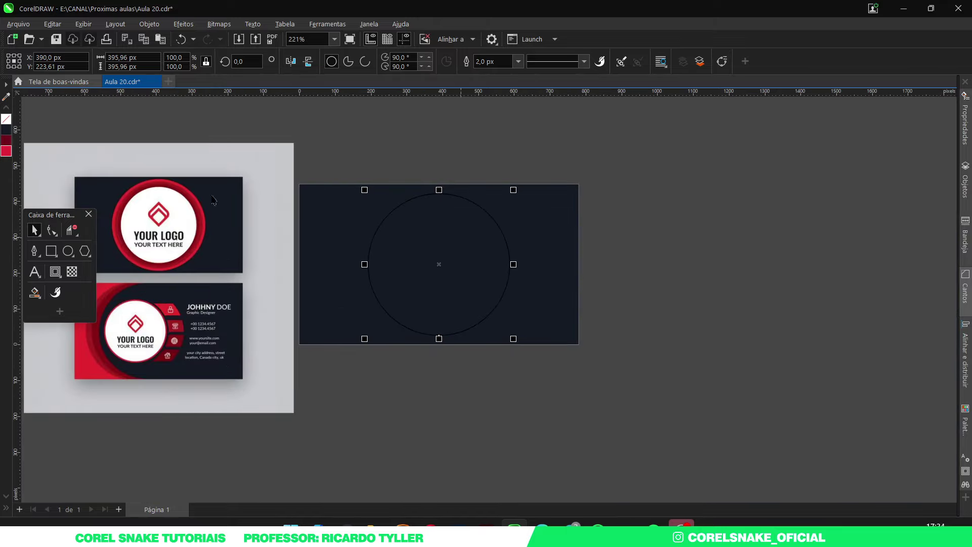
left_click(7, 152)
right_click(6, 119)
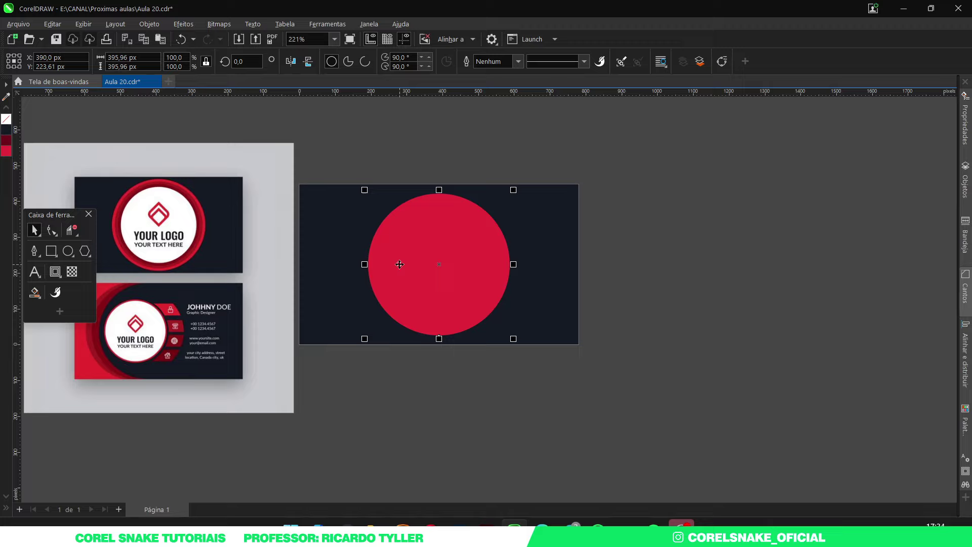
Step: Duplicate the red circle concentrically at about 329 px in diameter and fill the copy with white
left_click_drag(365, 190, 377, 202)
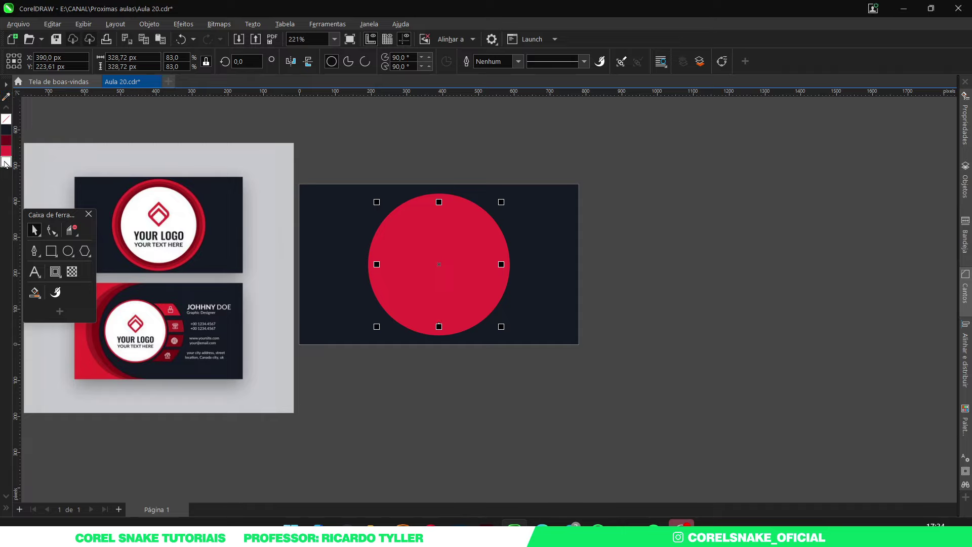
left_click(6, 162)
scroll(355, 231, "up", 2)
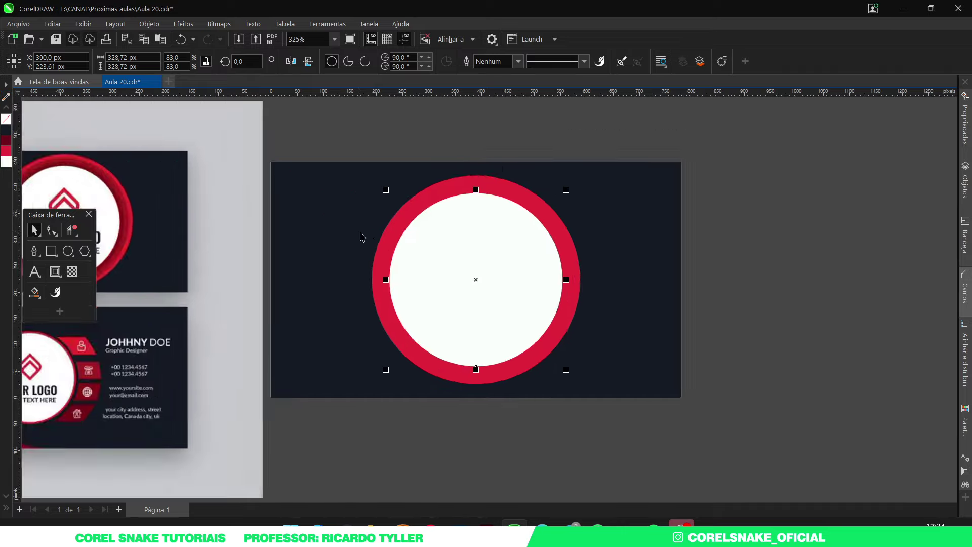
scroll(306, 249, "down", 1)
scroll(531, 336, "down", 1)
scroll(397, 304, "up", 1)
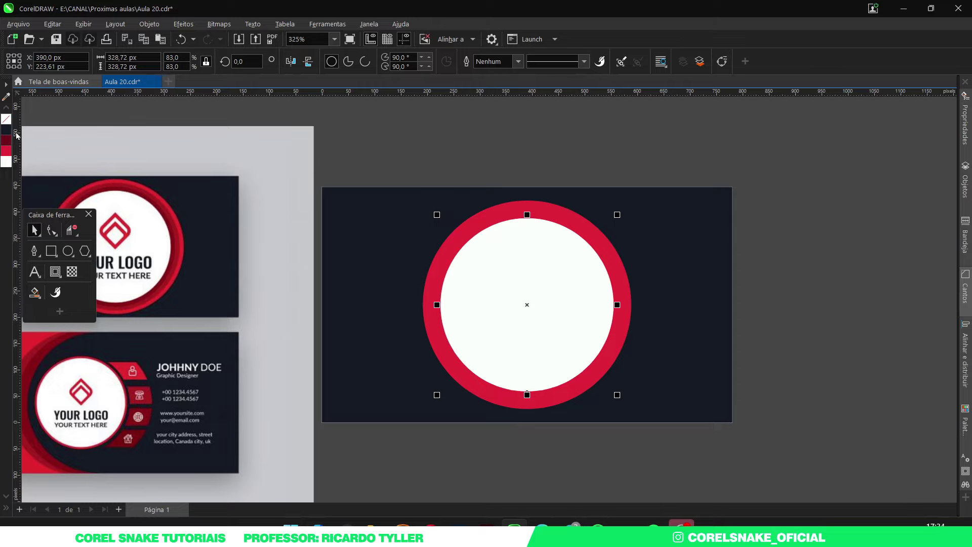
Step: Add a concentric, white-outlined circle about 372 px in diameter inside the red ring
right_click(6, 161)
scroll(470, 229, "up", 2)
left_click_drag(400, 201, 376, 171)
scroll(241, 247, "down", 3)
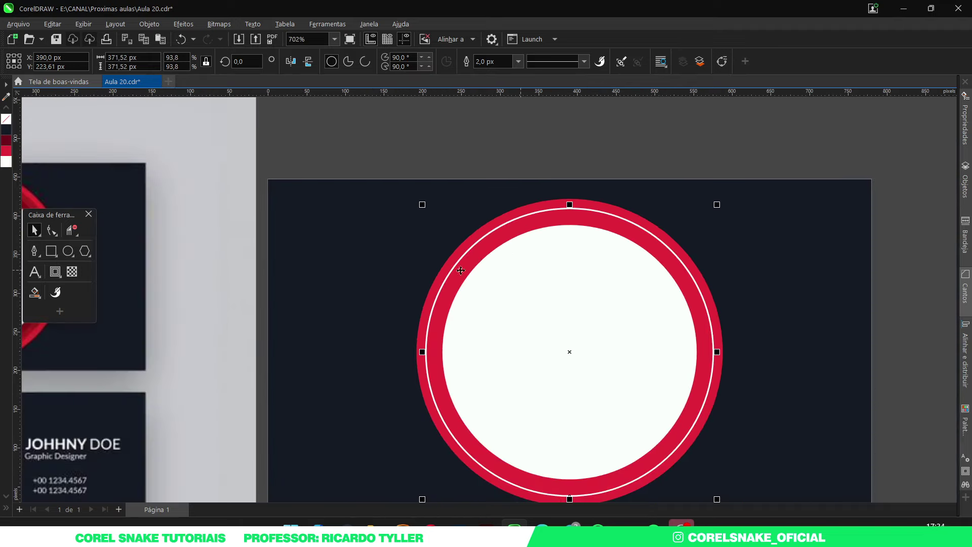
Step: Duplicate the white-outlined circle inward to about 353 px in diameter, following the ring bands of the reference logo
scroll(188, 251, "up", 5)
scroll(205, 272, "down", 5)
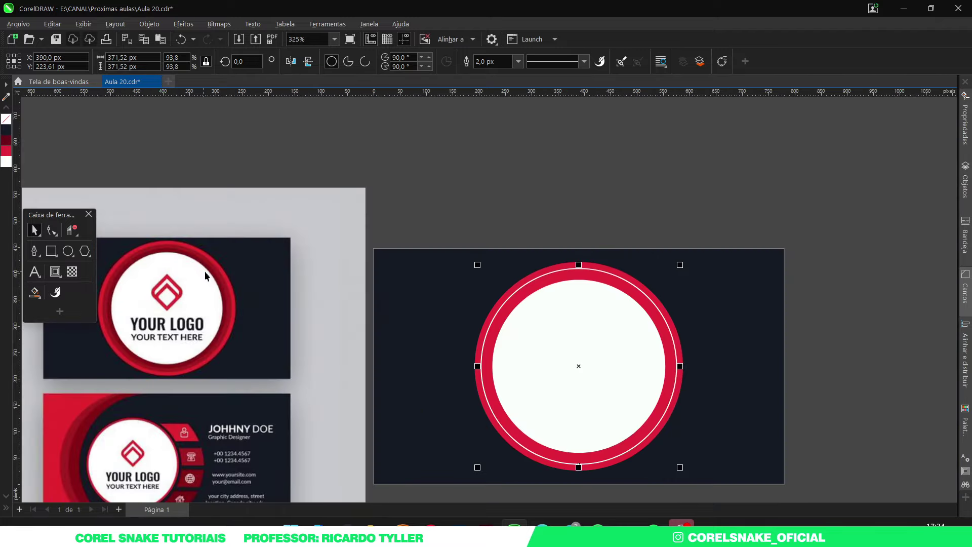
scroll(221, 245, "up", 4)
scroll(217, 236, "down", 4)
scroll(476, 269, "up", 5)
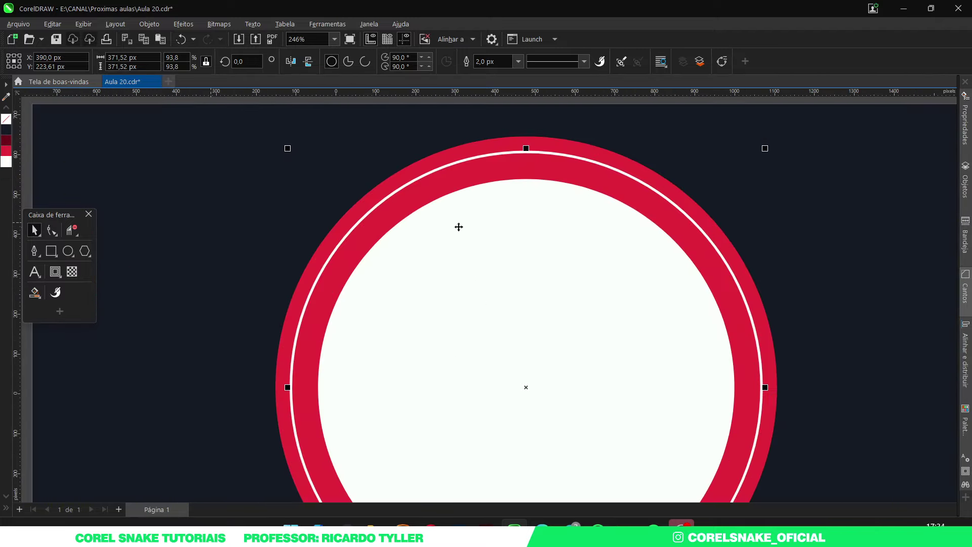
left_click_drag(212, 116, 226, 133)
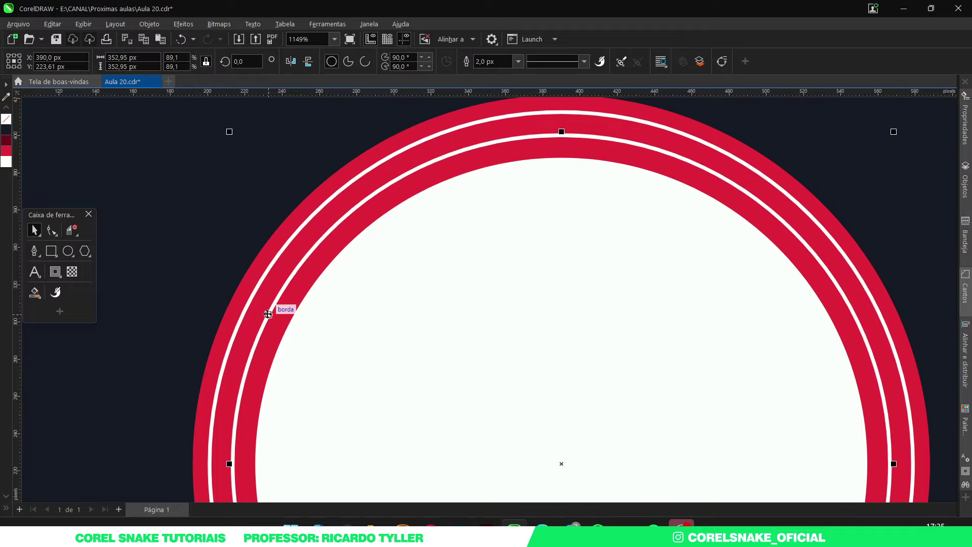
Step: Select both white-outlined circles and scale them together about their center to about 374 px and 349 px in diameter
scroll(293, 293, "up", 1)
scroll(223, 253, "down", 3)
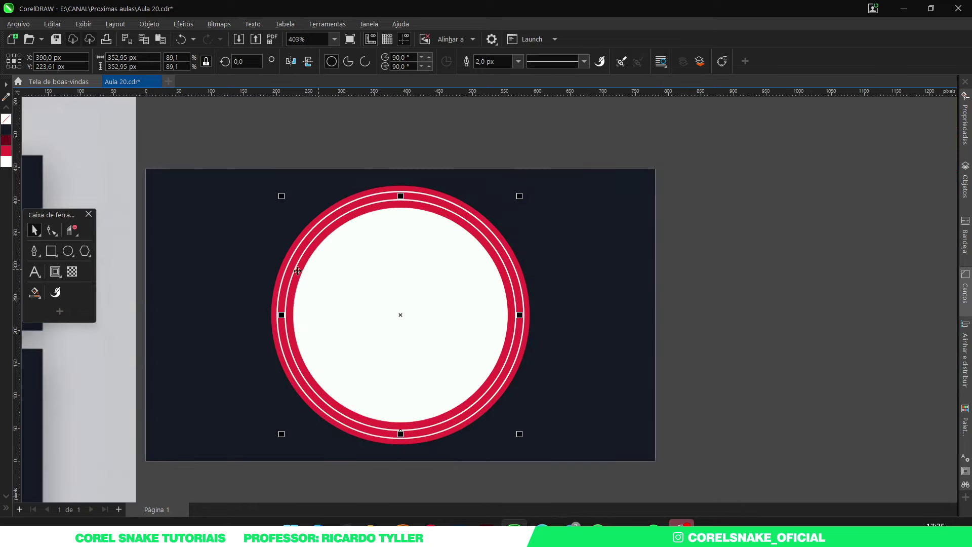
scroll(301, 248, "up", 2)
left_click(301, 252, "shift")
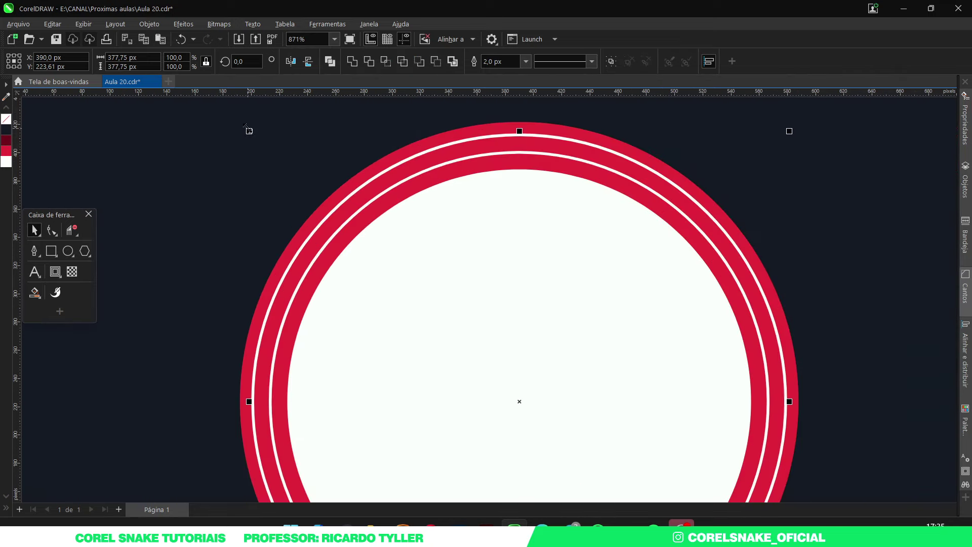
scroll(402, 171, "down", 4)
key("Escape")
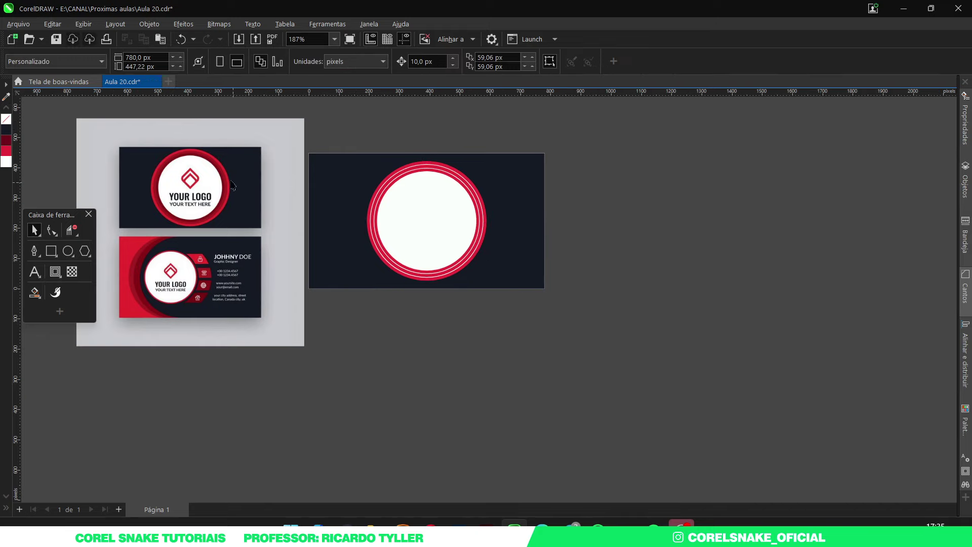
Step: Fill the two white-outlined circles with the sampled dark red and remove their outlines
scroll(233, 186, "up", 7)
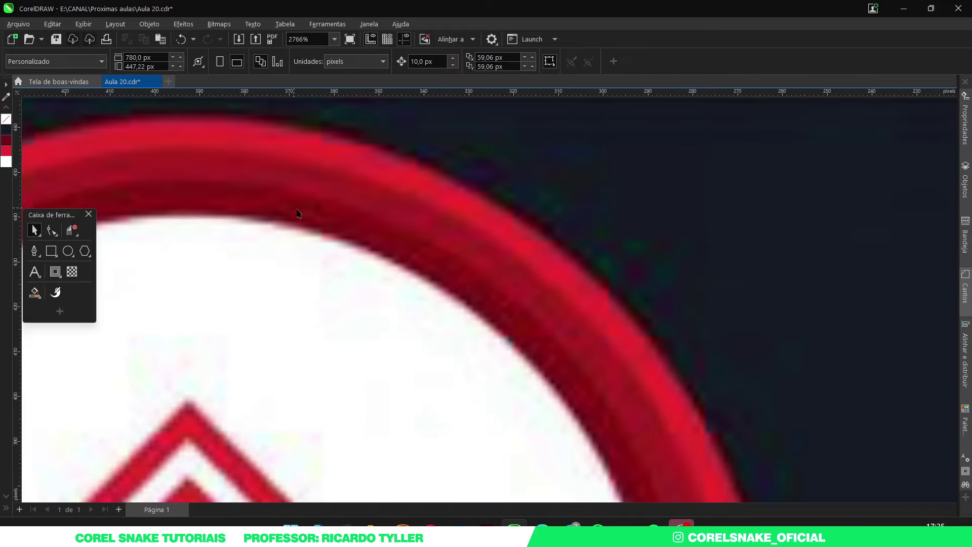
scroll(320, 152, "down", 8)
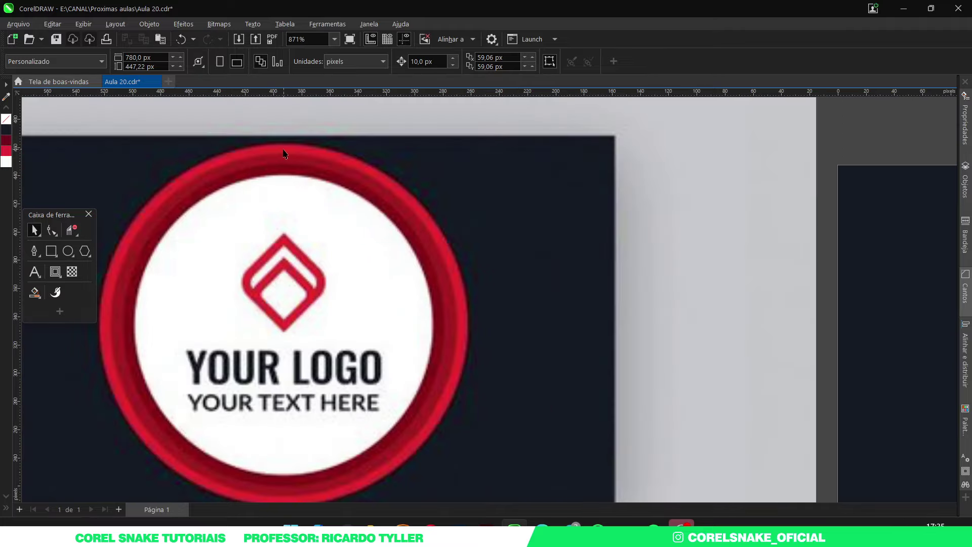
scroll(527, 256, "up", 6)
left_click(382, 216)
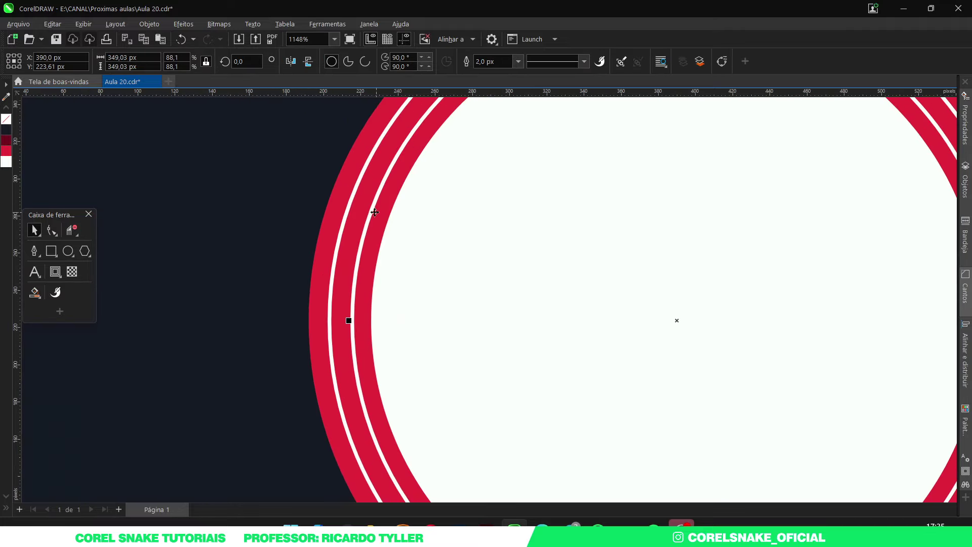
left_click(6, 141)
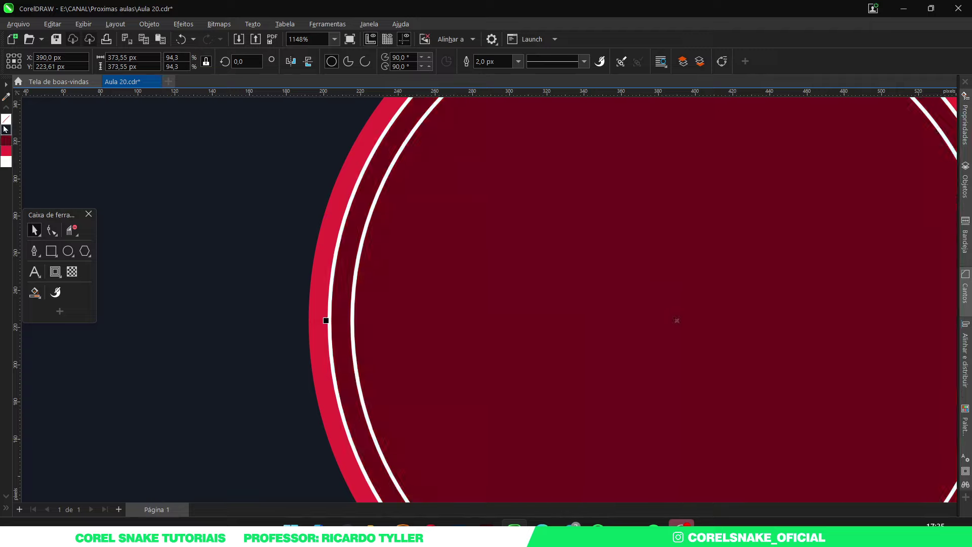
right_click(6, 119)
left_click(363, 269)
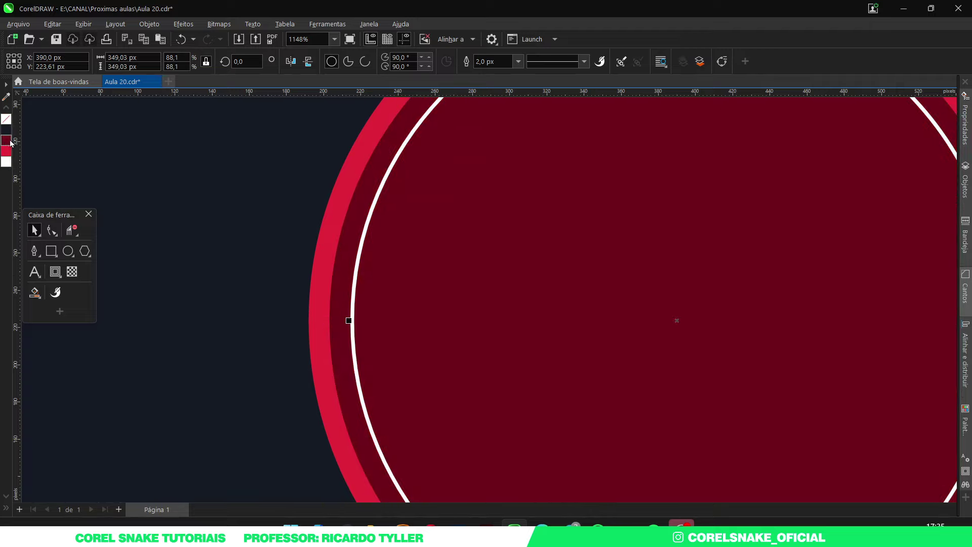
right_click(6, 119)
scroll(304, 241, "down", 2)
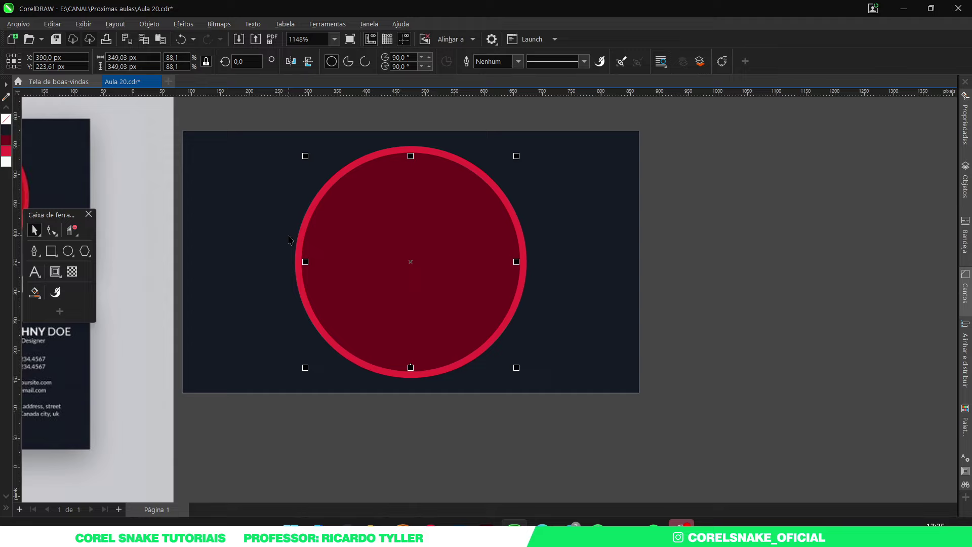
Step: Apply a uniform transparency of 50 to the larger dark red circle to form the middle ring band
left_click(315, 215)
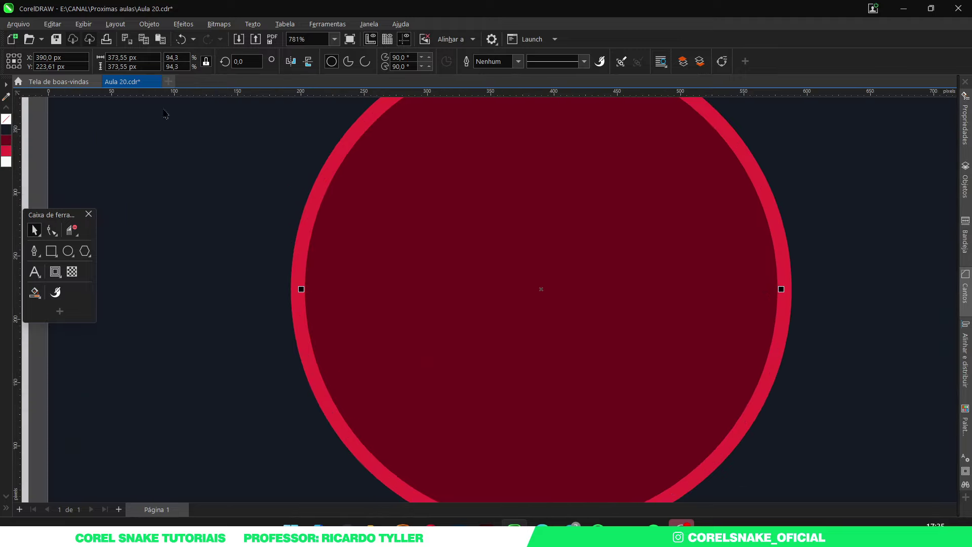
left_click(72, 271)
left_click(31, 61)
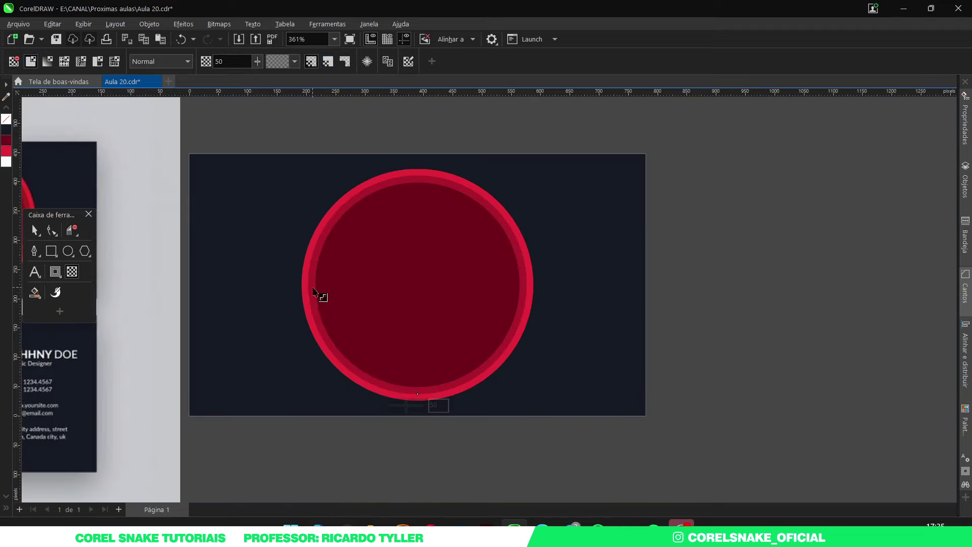
scroll(318, 291, "down", 4)
key("space")
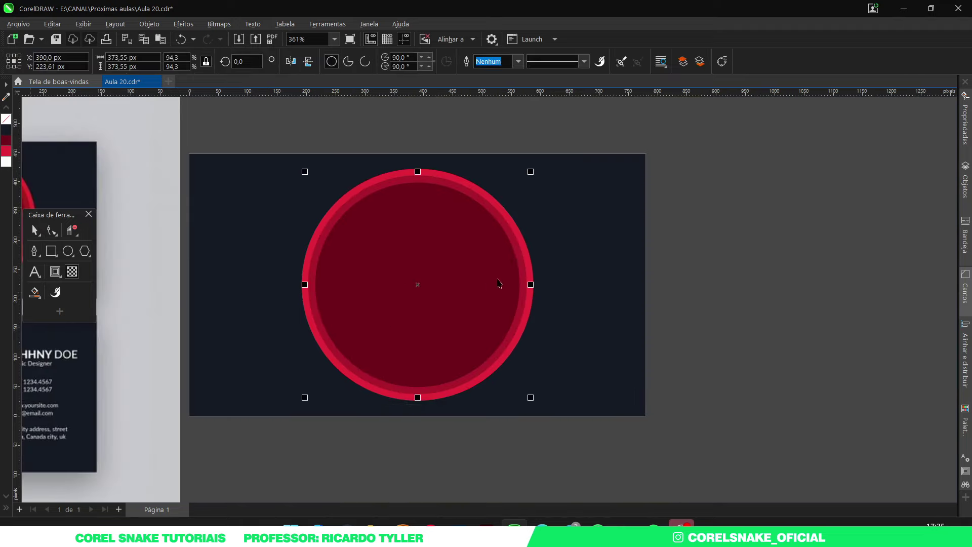
Step: Send the smaller dark red circle back one level so that it lies behind the white logo circle
left_click(408, 254)
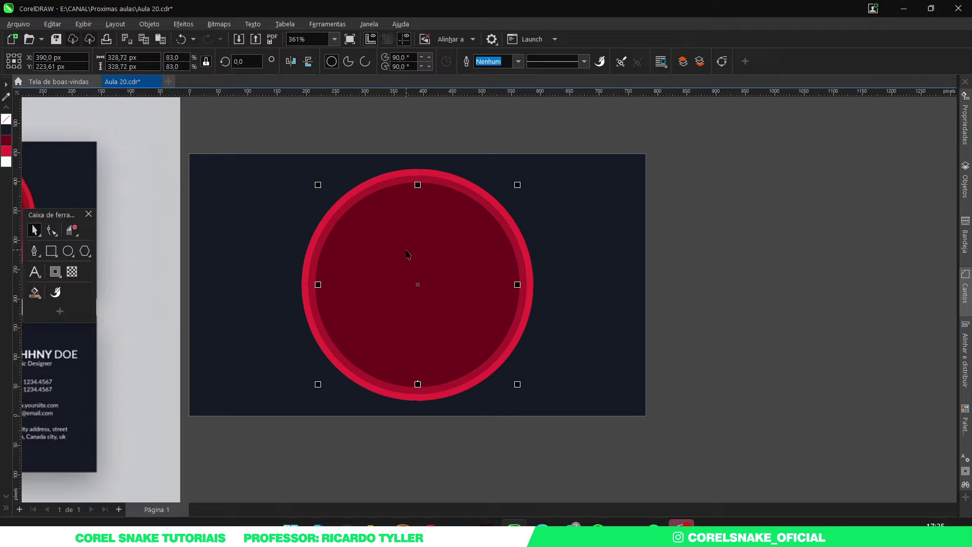
key("ctrl+Page_Down")
left_click(890, 324)
scroll(673, 317, "down", 3)
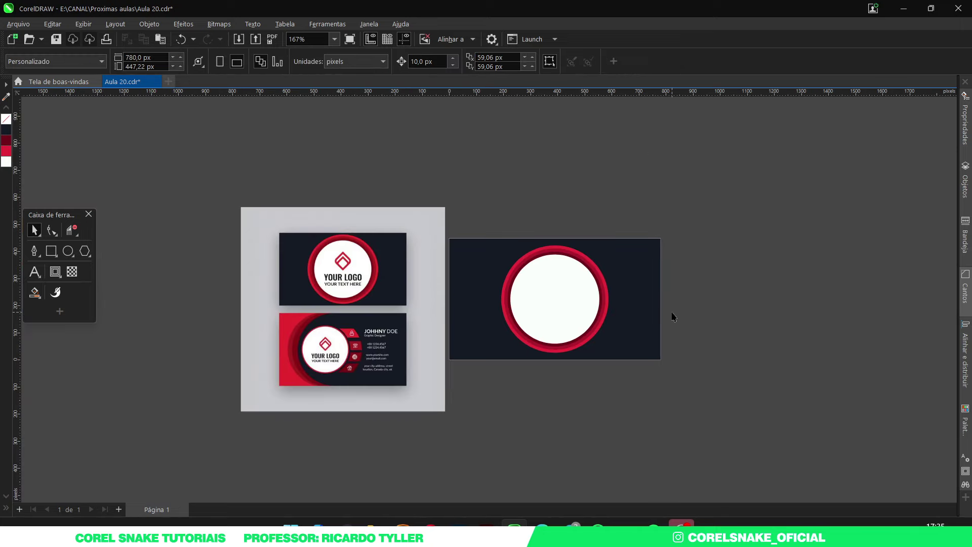
Step: Select all the ring circles with the white circle and scale them together about their center to about 380 px in diameter
scroll(528, 301, "up", 1)
left_click_drag(445, 158, 706, 463)
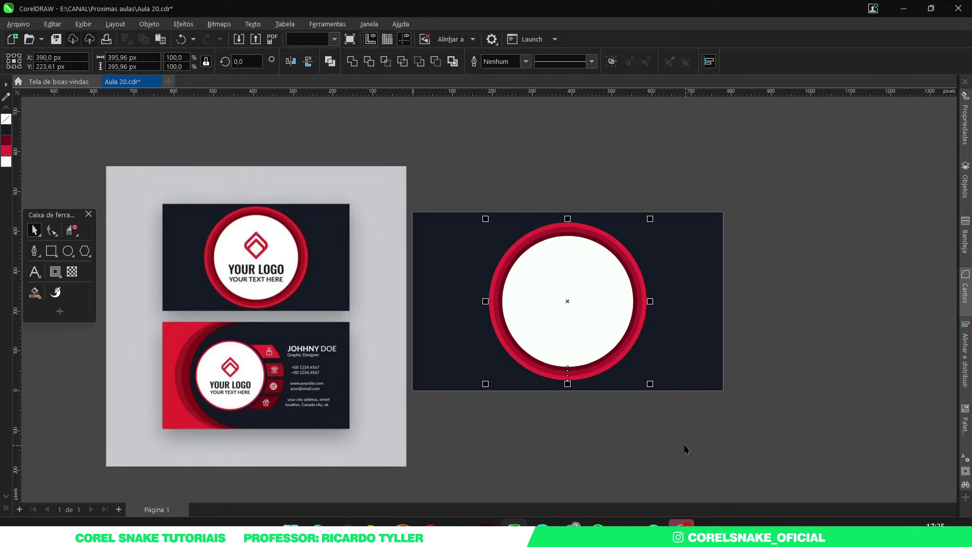
left_click_drag(650, 385, 646, 384)
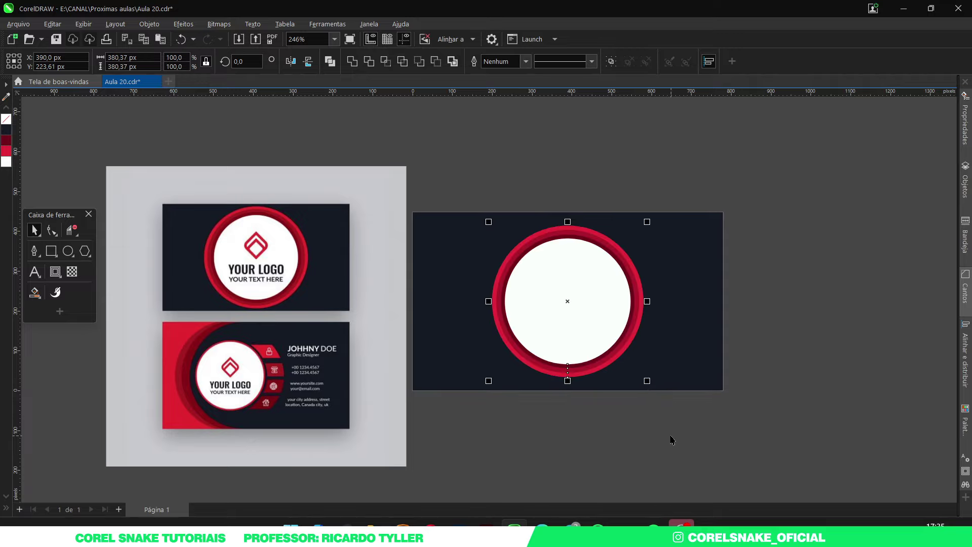
left_click(796, 304)
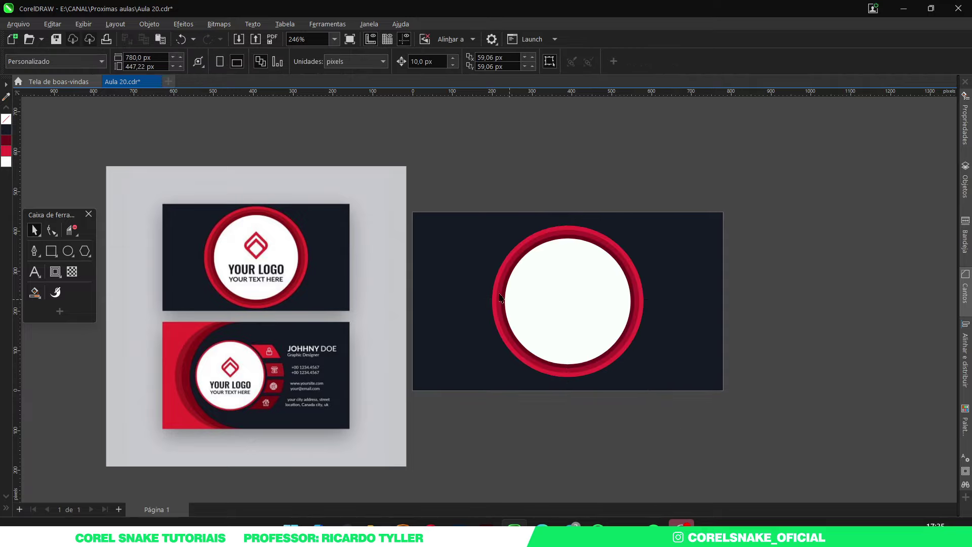
Step: Draw a square about 122 px wide in the empty area above the reference image
scroll(253, 249, "up", 5)
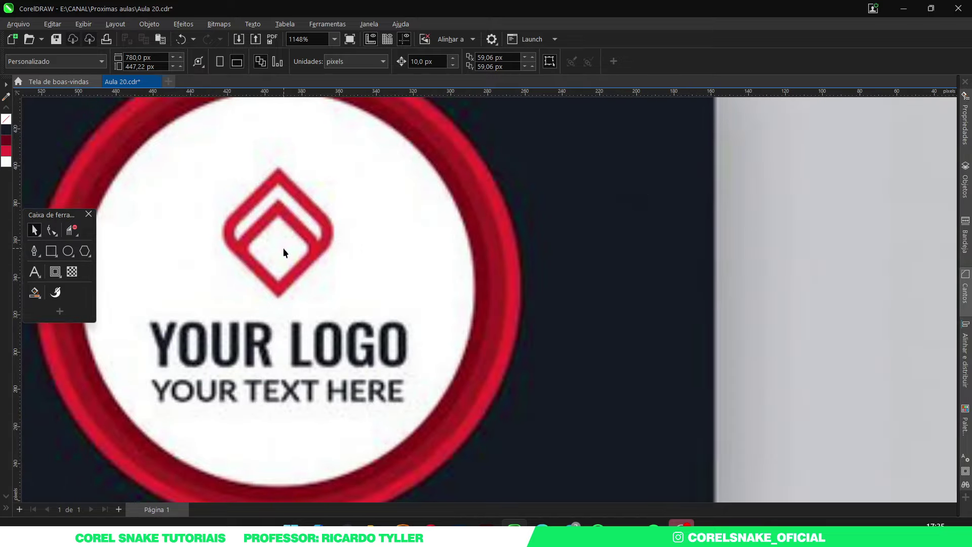
scroll(162, 263, "down", 3)
left_click(53, 251)
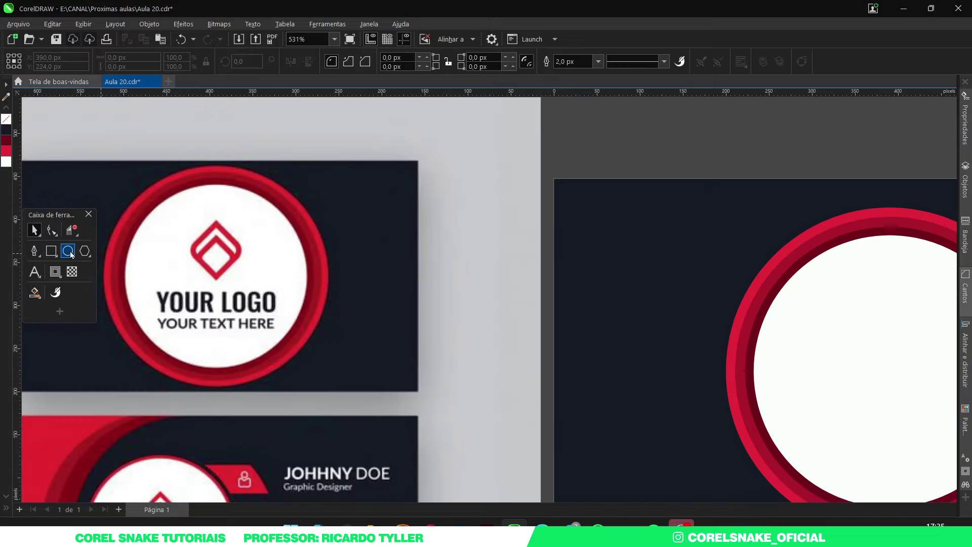
scroll(418, 269, "down", 3)
scroll(499, 260, "up", 3)
scroll(315, 321, "down", 3)
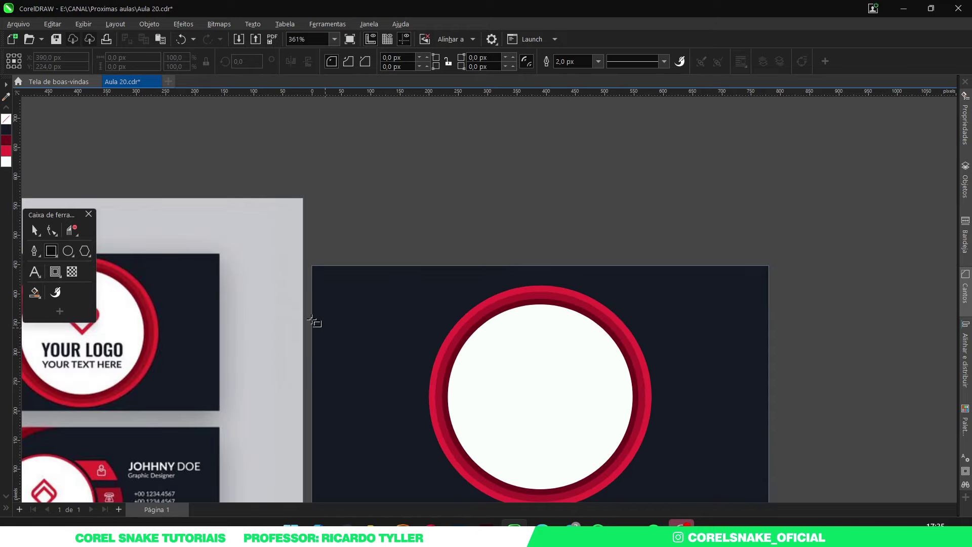
scroll(359, 413, "up", 3)
scroll(243, 217, "down", 2)
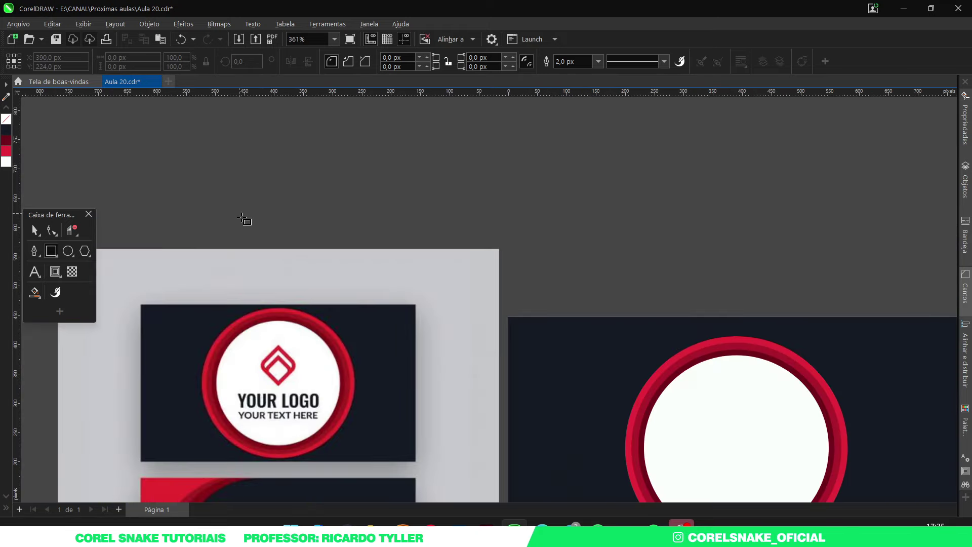
scroll(238, 144, "up", 2)
mouse_move(234, 138)
left_mouse_down()
mouse_move(329, 212)
mouse_move(340, 243)
left_mouse_up()
key("space")
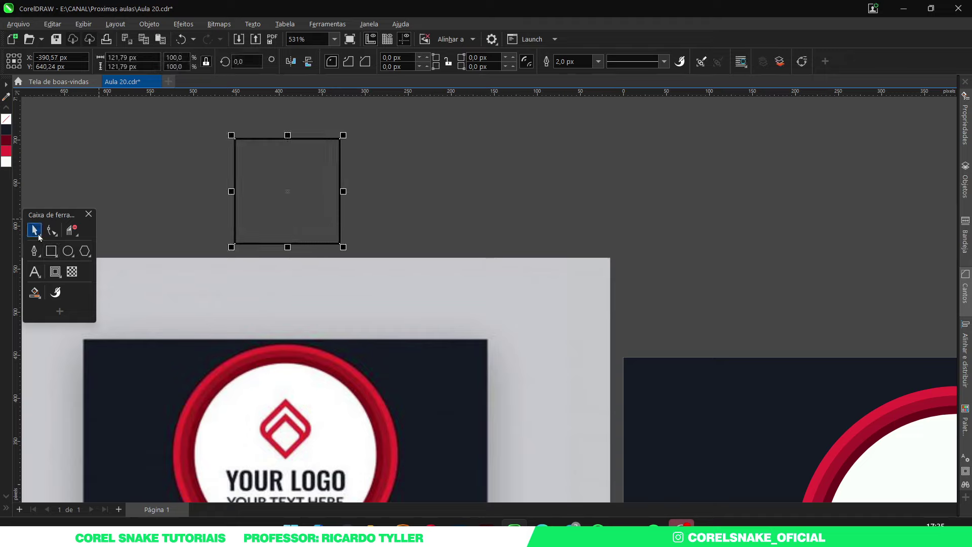
Step: Rotate the square to 315° so that it stands on a corner as a diamond
left_click(285, 181)
left_click_drag(343, 136, 371, 196)
left_click(302, 219)
left_click(431, 205)
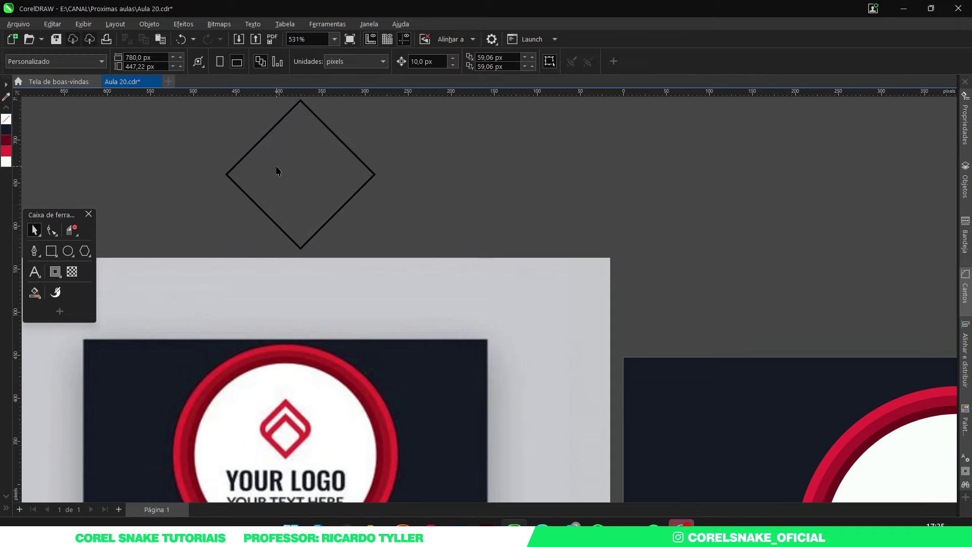
Step: Give the diamond a white outline and set the outline width to 5 px
scroll(331, 199, "down", 2)
left_click(327, 190)
right_click(6, 161)
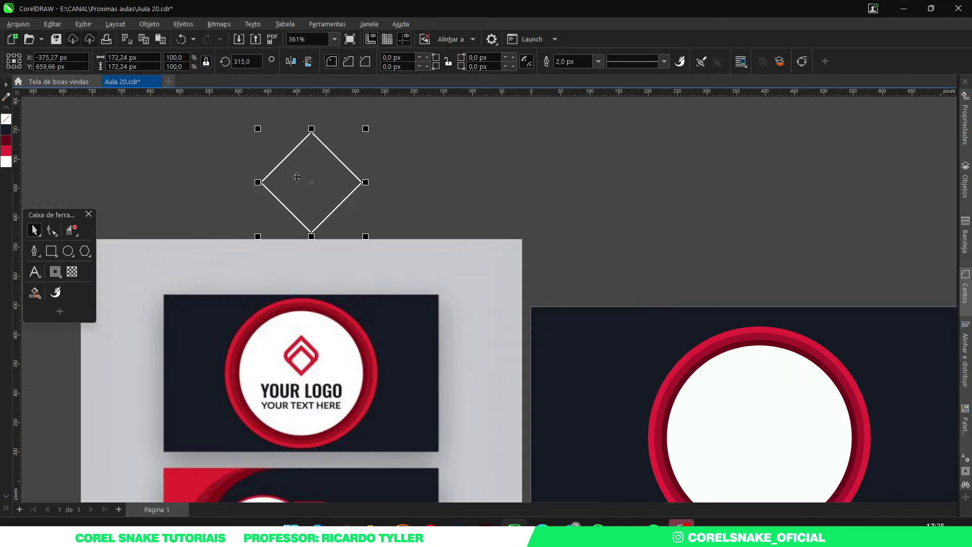
scroll(308, 169, "up", 2)
left_click(598, 62)
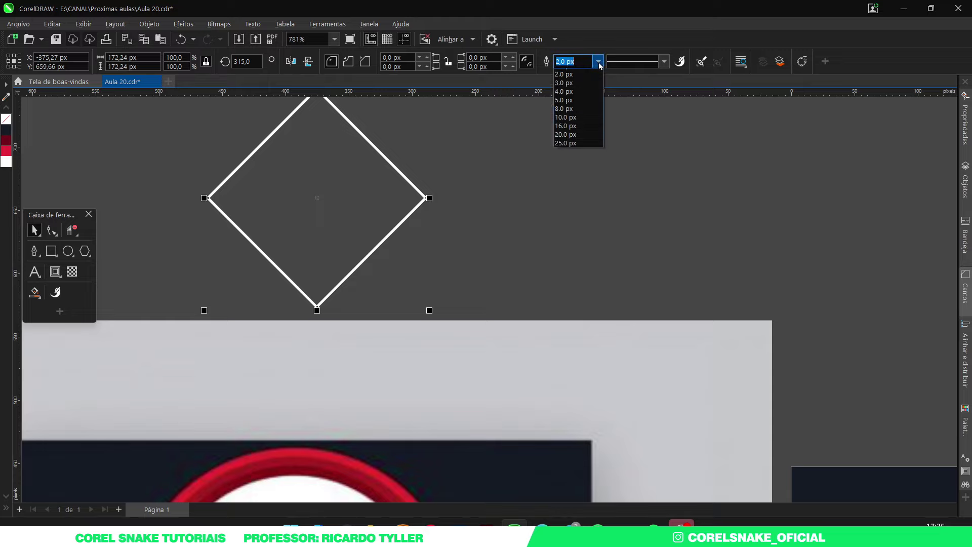
left_click(588, 137)
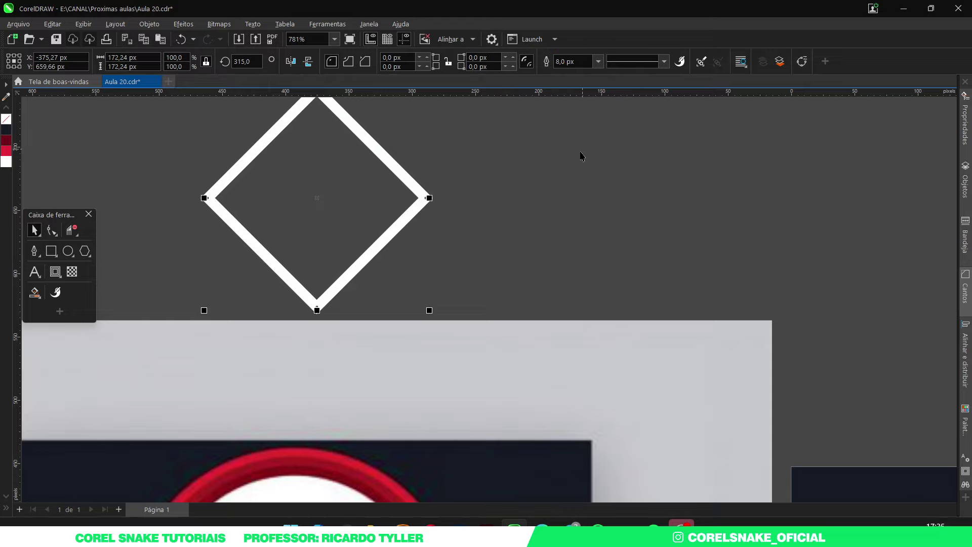
scroll(498, 240, "down", 2)
scroll(459, 207, "up", 2)
left_click(598, 61)
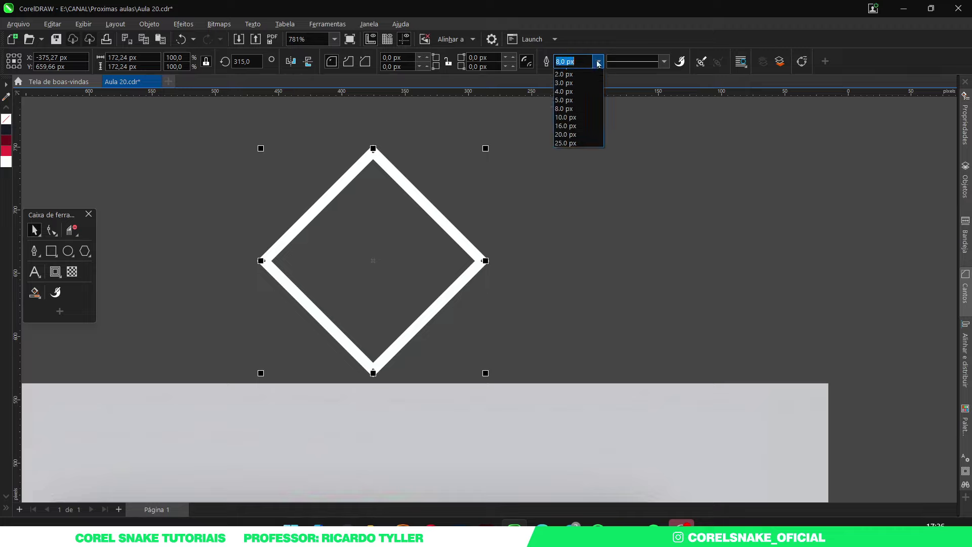
left_click(571, 125)
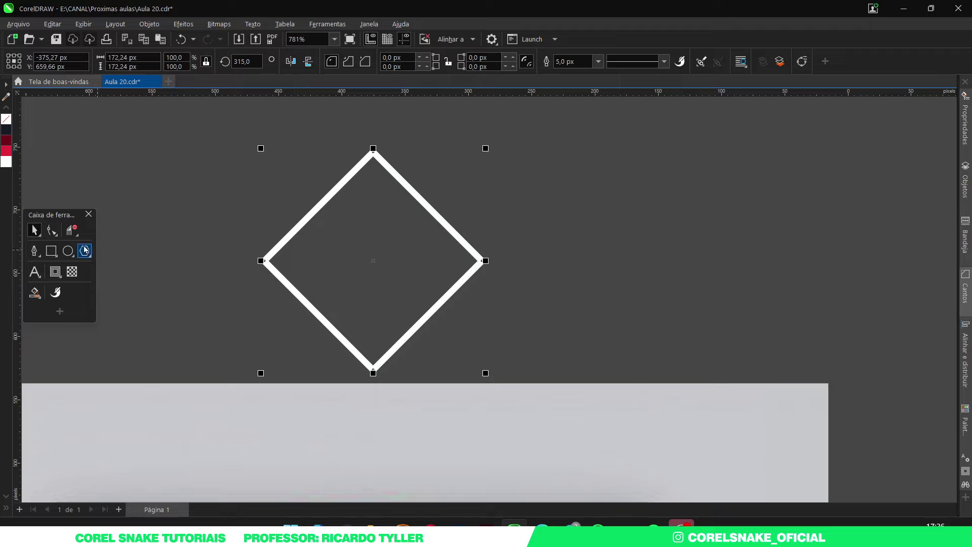
Step: Round all four corners of the diamond to a radius of about 20 px with the Shape tool
left_click(51, 229)
left_click_drag(266, 263, 296, 273)
scroll(352, 285, "down", 2)
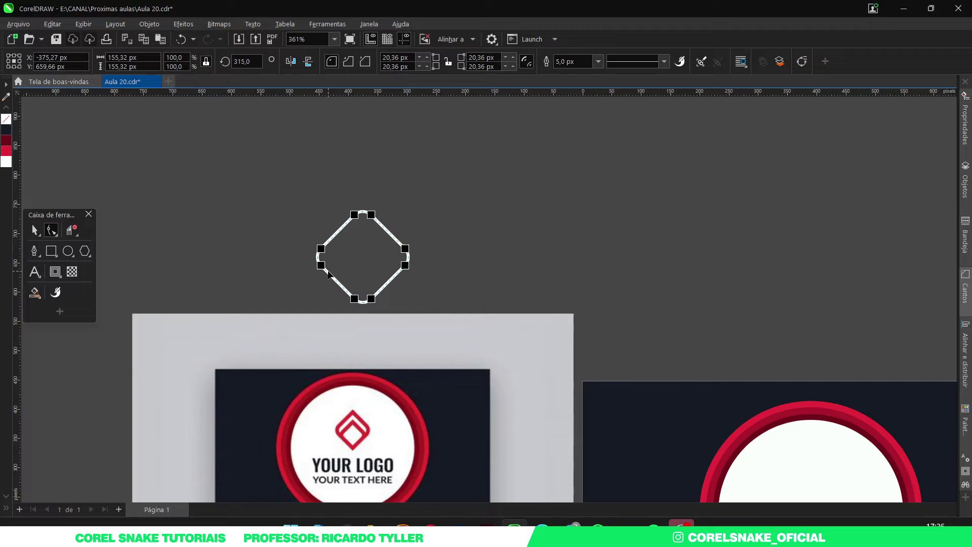
left_click(34, 230)
Step: Duplicate the rounded diamond straight down by about 35 px so the two outlines overlap
scroll(356, 260, "up", 2)
scroll(356, 261, "up", 2)
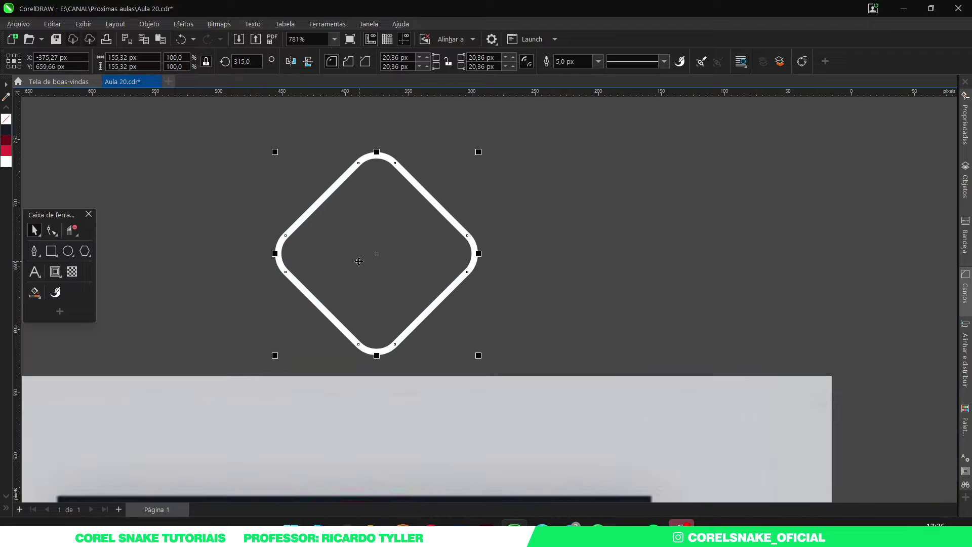
scroll(359, 262, "down", 2)
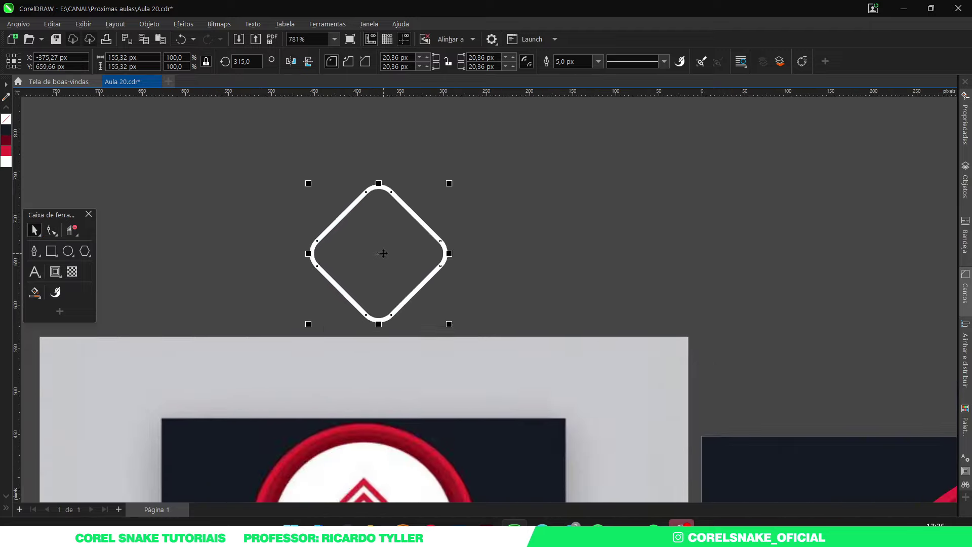
mouse_move(400, 251)
left_mouse_down()
mouse_move(385, 250)
mouse_move(400, 253)
left_mouse_up()
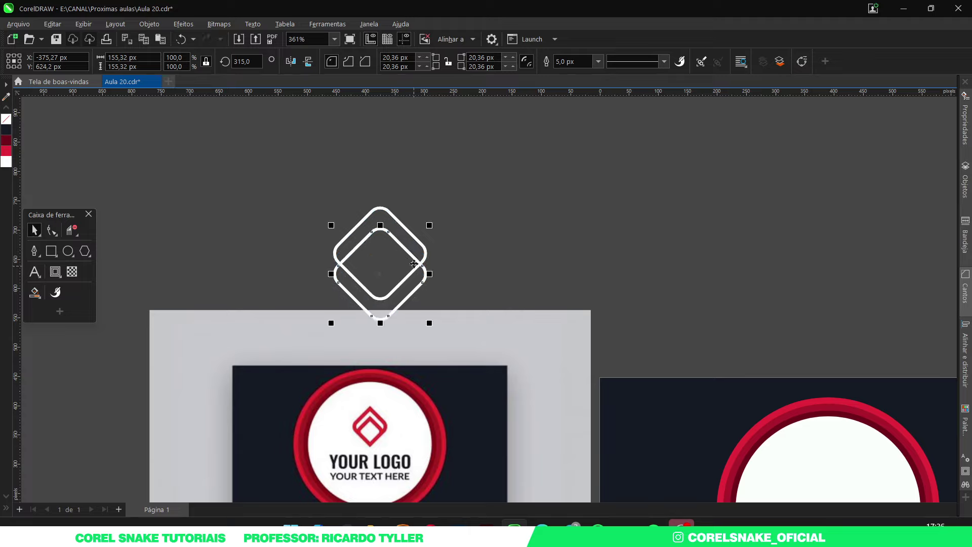
Step: Select both rounded diamonds and narrow them together about their center to about 141 px wide
left_click_drag(263, 150, 452, 299)
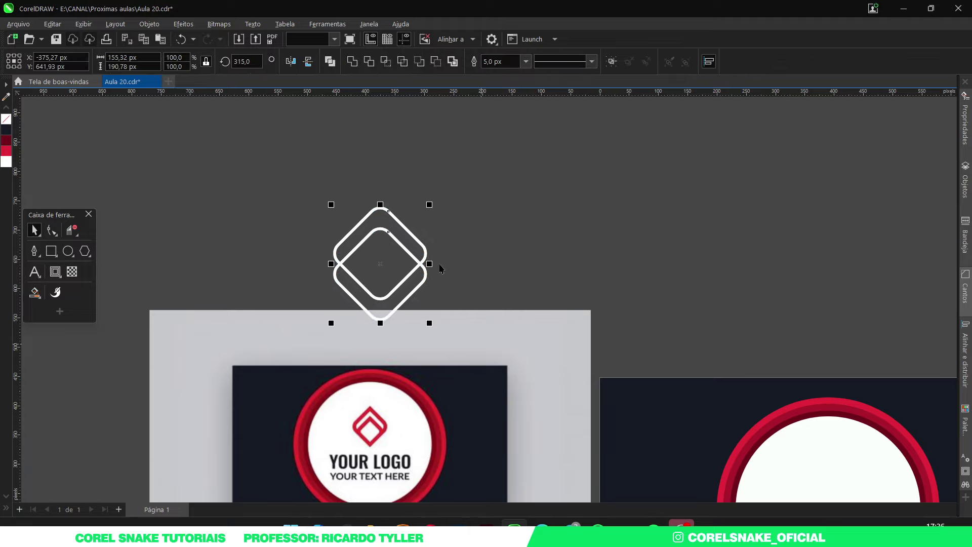
mouse_move(430, 265)
left_mouse_down()
mouse_move(418, 266)
mouse_move(427, 270)
left_mouse_up()
scroll(419, 263, "up", 2)
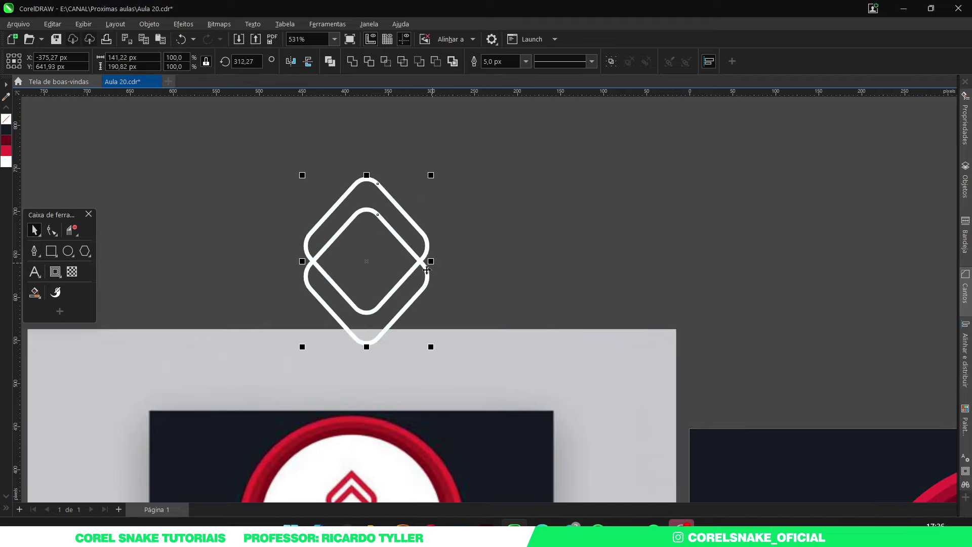
scroll(377, 278, "down", 2)
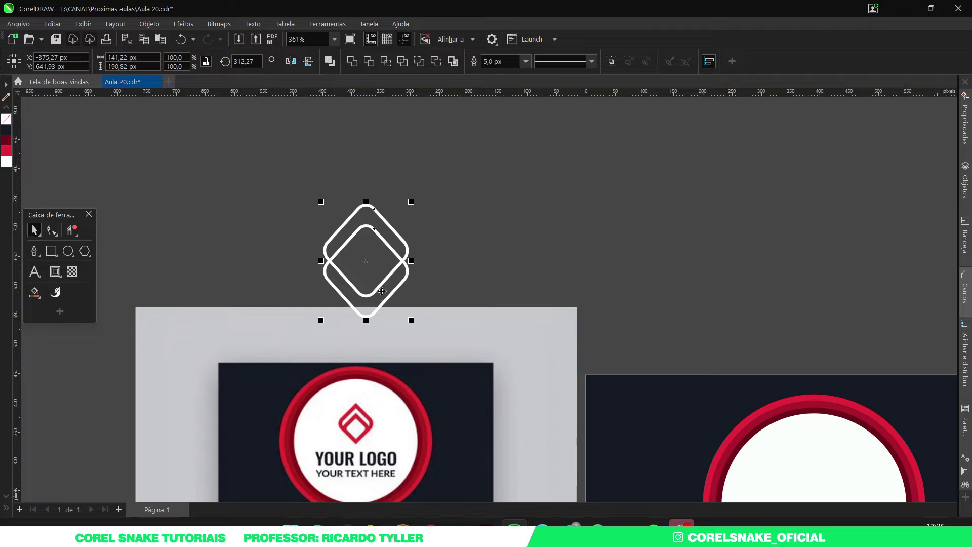
Step: Set the outline width of both diamonds to 7 px
left_click(512, 60)
type("7")
key("Return")
scroll(379, 259, "down", 3)
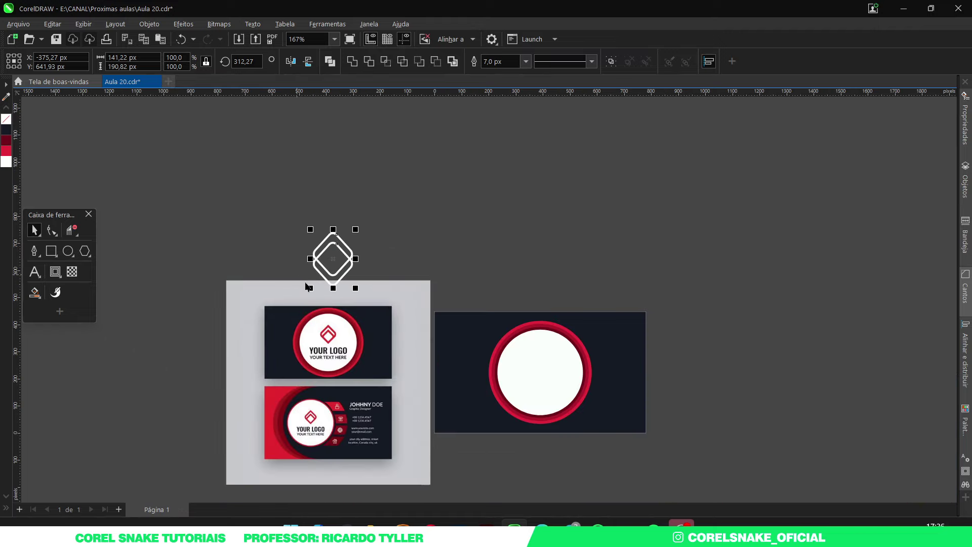
scroll(336, 254, "up", 3)
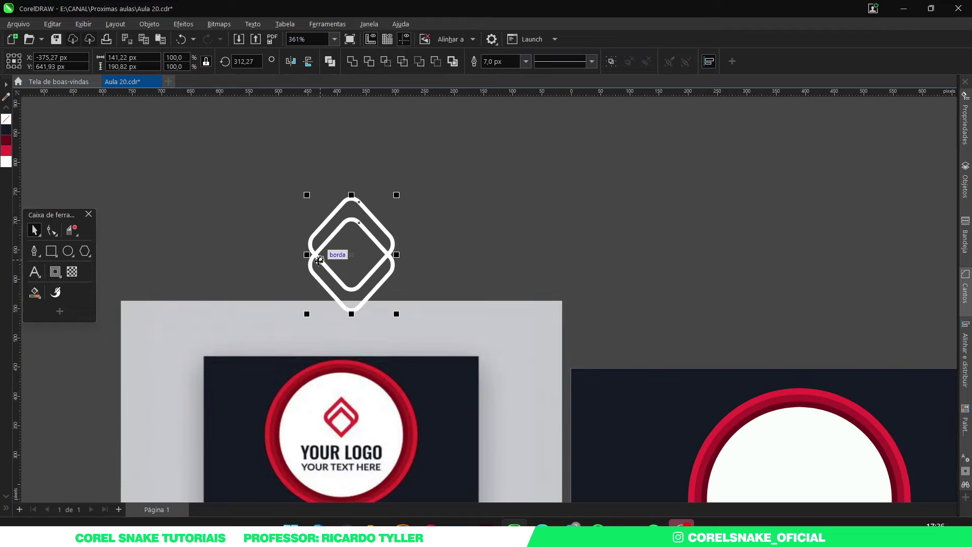
Step: Remove the parts of the lower diamond that extend outside the upper one with the Virtual Segment Delete tool
left_click(72, 230)
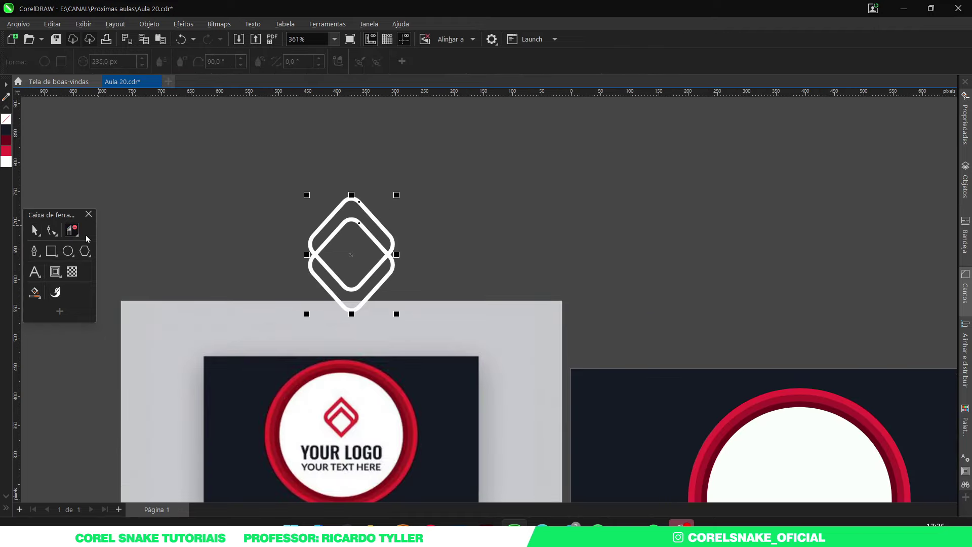
left_click(324, 278)
left_click(383, 276)
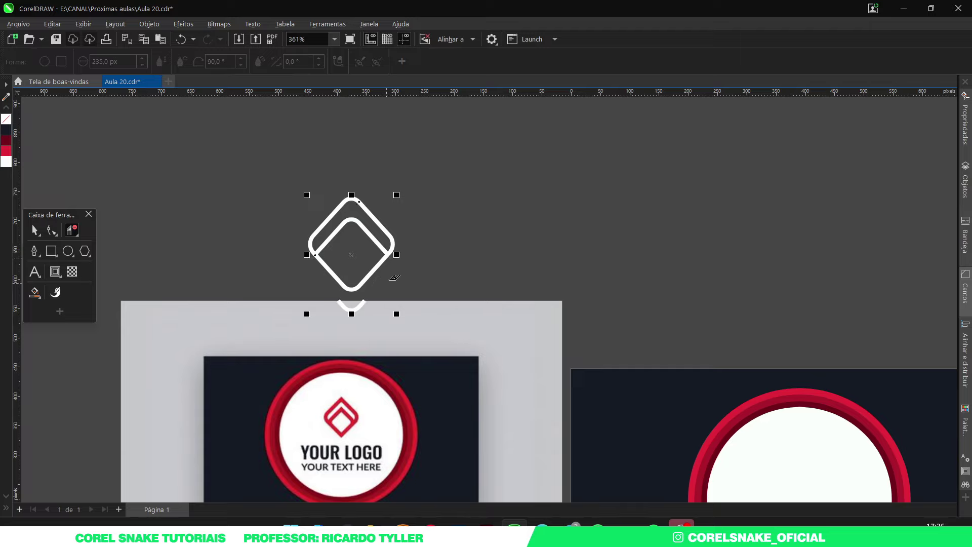
left_click(357, 305)
key("space")
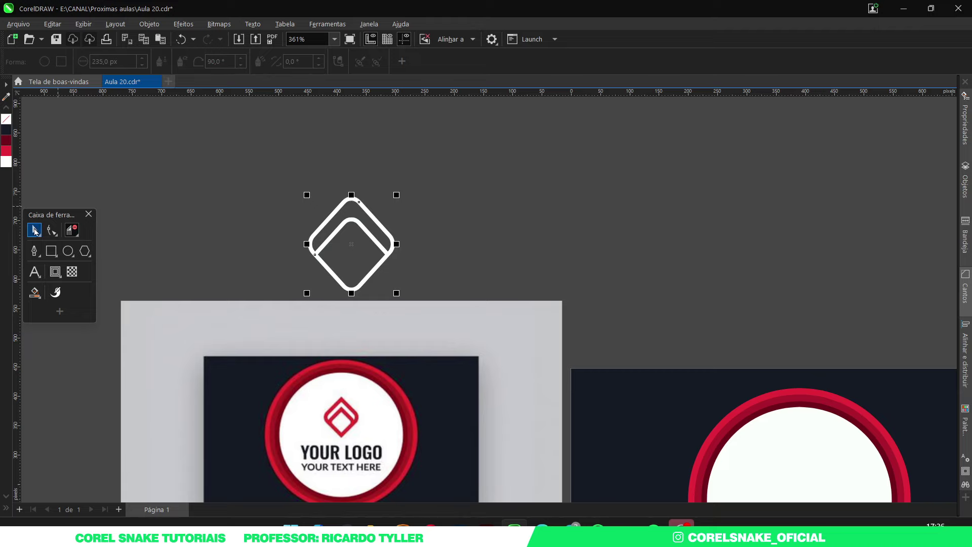
Step: Select both pieces of the diamond icon and convert their outlines to objects
left_click(278, 174)
scroll(351, 222, "down", 2)
left_click_drag(282, 171, 392, 245)
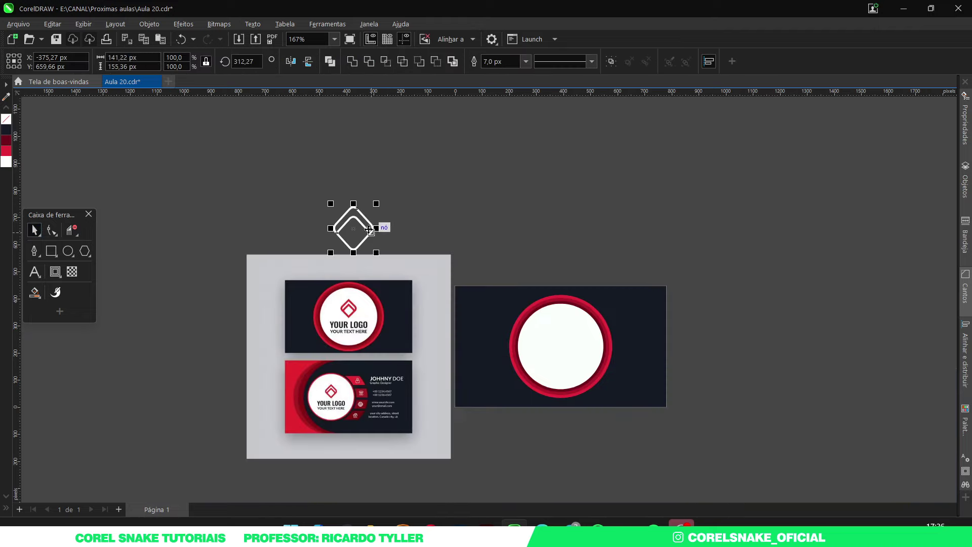
scroll(377, 255, "up", 2)
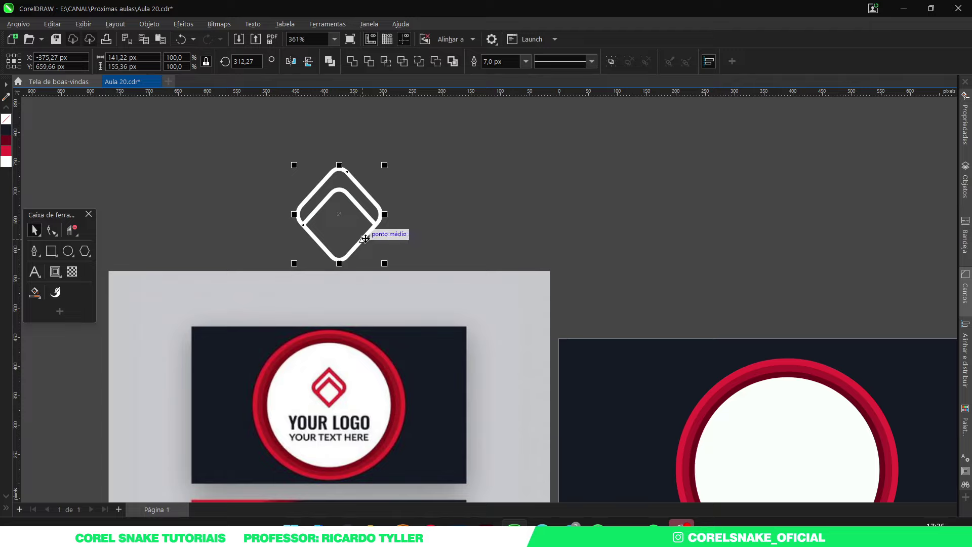
key("ctrl+shift+q")
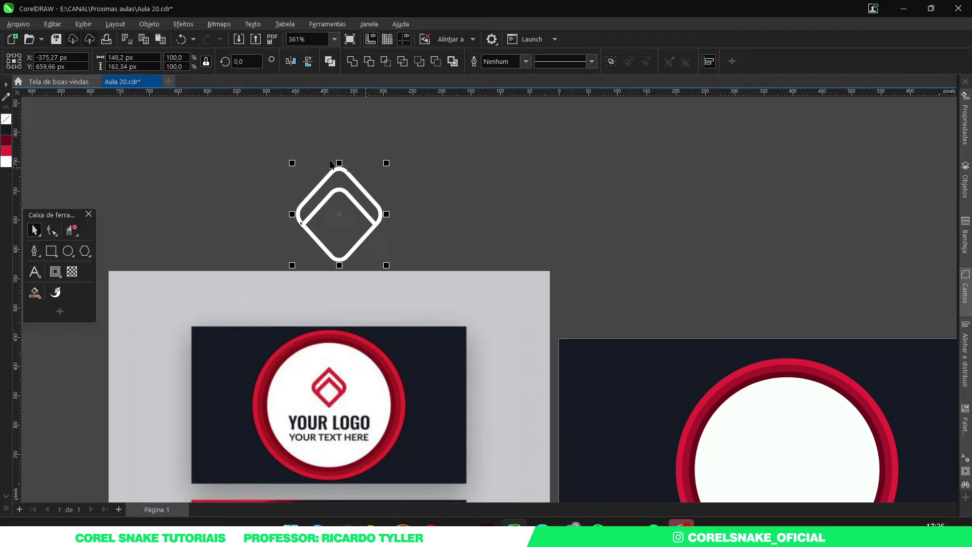
left_click(8, 145)
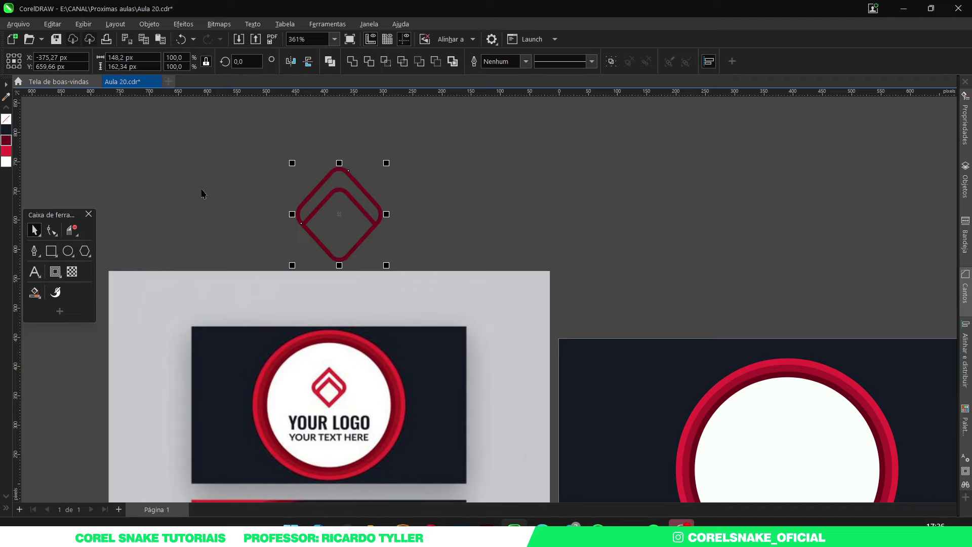
scroll(202, 191, "down", 3)
left_click_drag(278, 191, 491, 331)
right_click(6, 152)
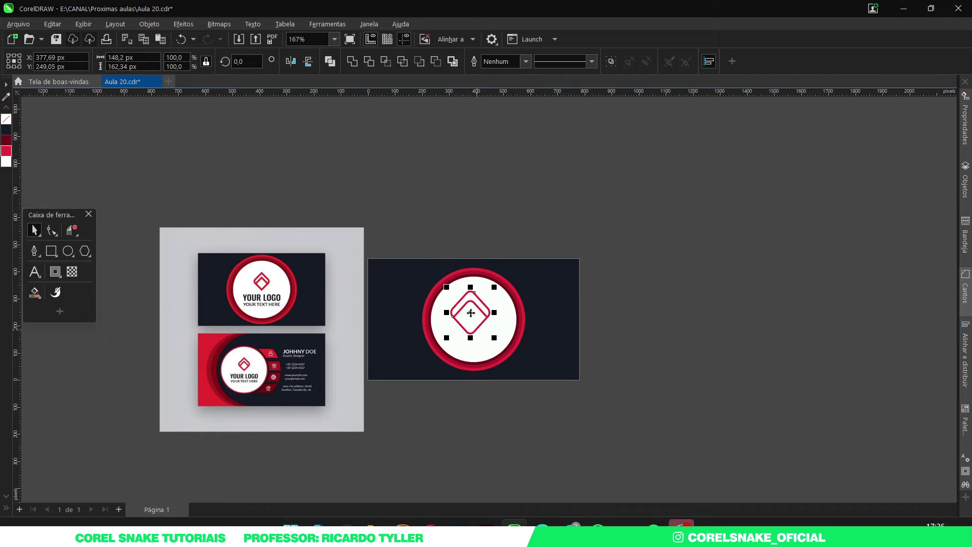
scroll(532, 324, "up", 2)
key("ctrl+z")
key("ctrl+z")
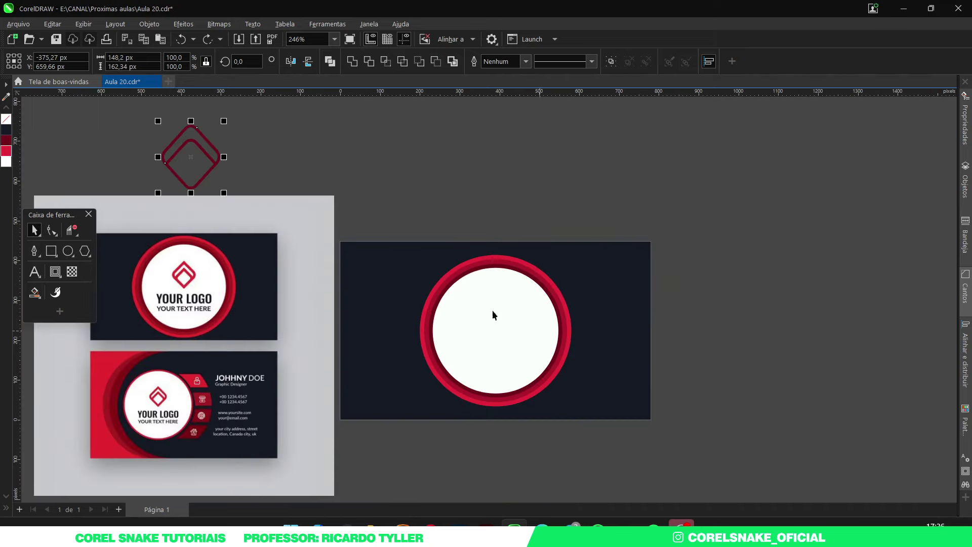
scroll(174, 146, "up", 2)
key("ctrl+z")
scroll(194, 176, "down", 2)
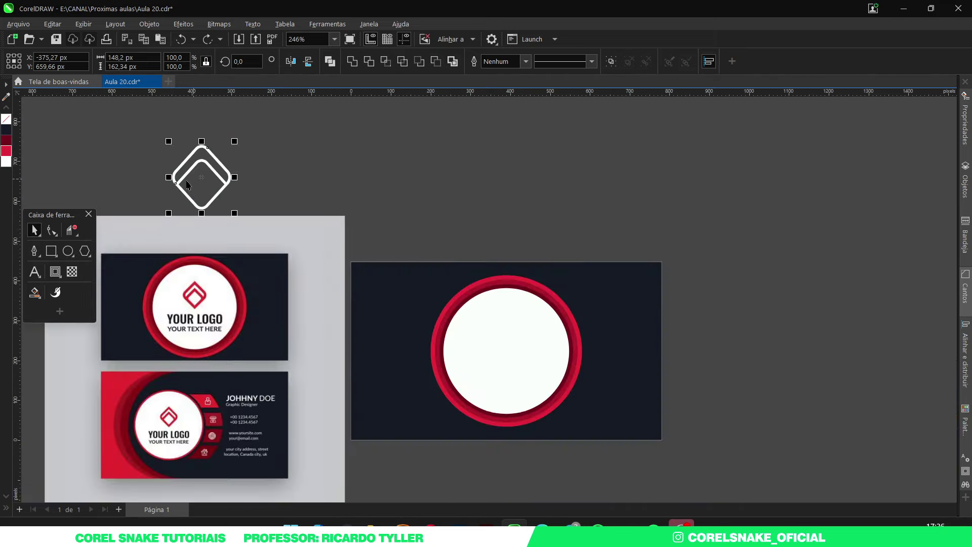
Step: Undo the conversion of the diamond icon's outlines to objects
left_click(10, 152)
key("ctrl+z")
key("ctrl+z")
key("ctrl+z")
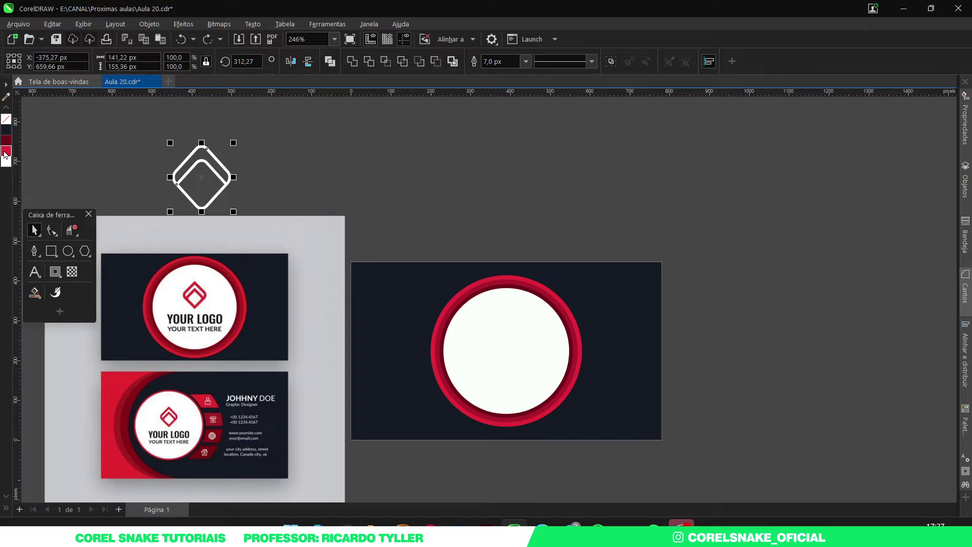
Step: Color the diamond icon's outlines crimson and place the icon inside the card's white circle
left_click(6, 150)
left_click_drag(224, 176, 527, 339)
scroll(195, 304, "up", 5)
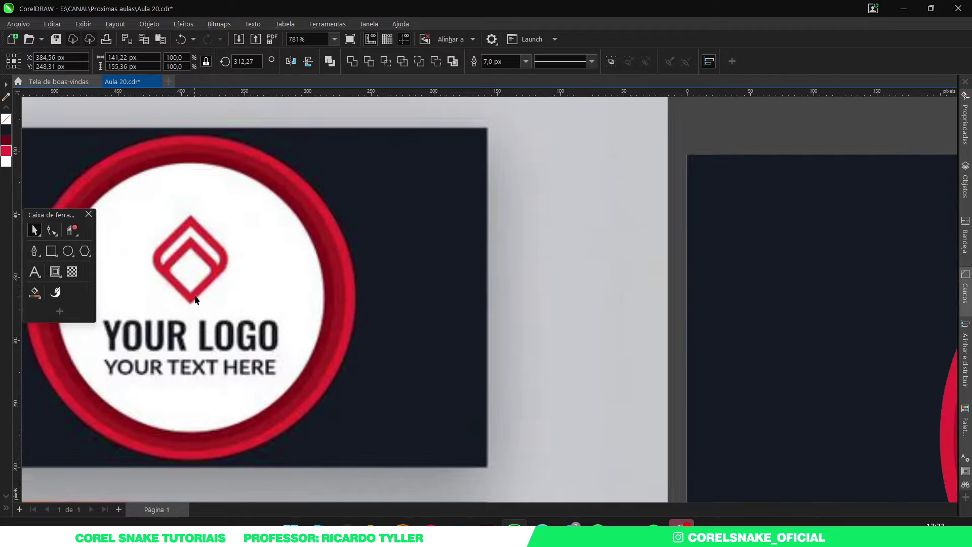
scroll(201, 220, "down", 7)
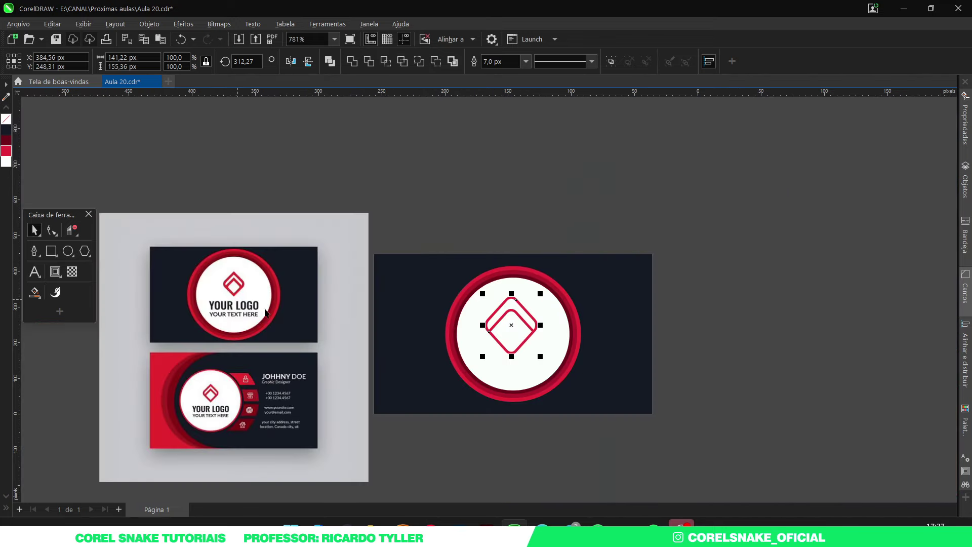
Step: Undo the icon edits back to the single rounded diamond with the 5 px outline
key("ctrl+z")
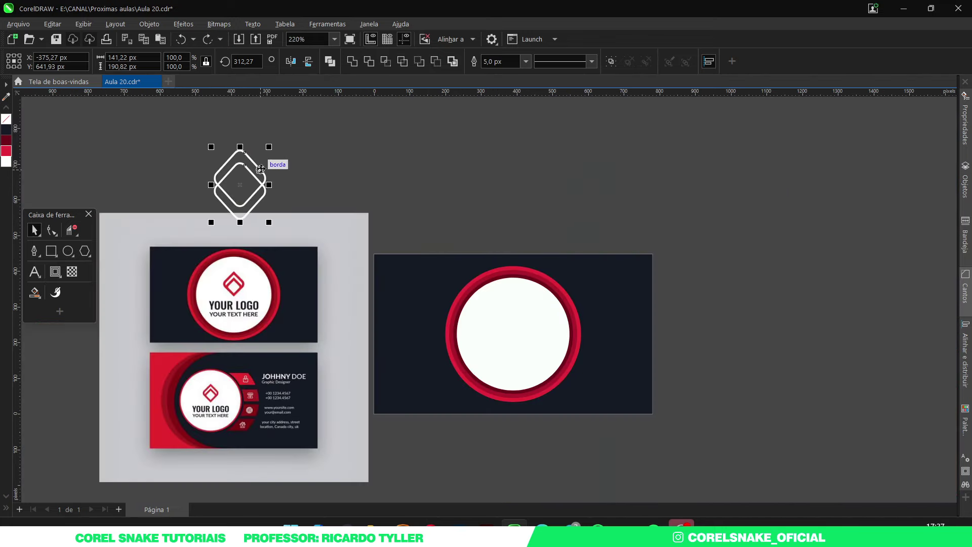
key("ctrl+z")
scroll(231, 151, "up", 3)
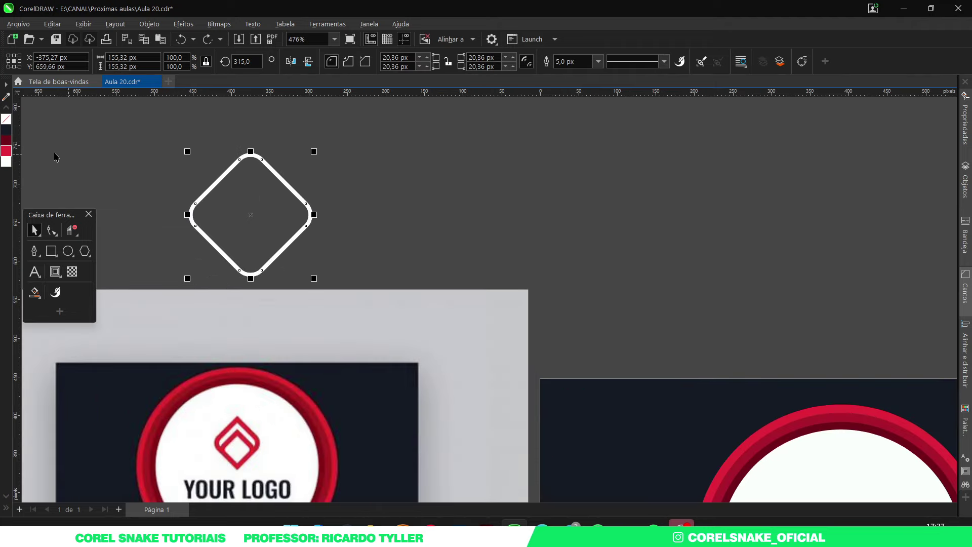
Step: Sharpen the upper and lower corners of the diamond to a 0 px radius, keeping the side corners rounded
left_click(53, 231)
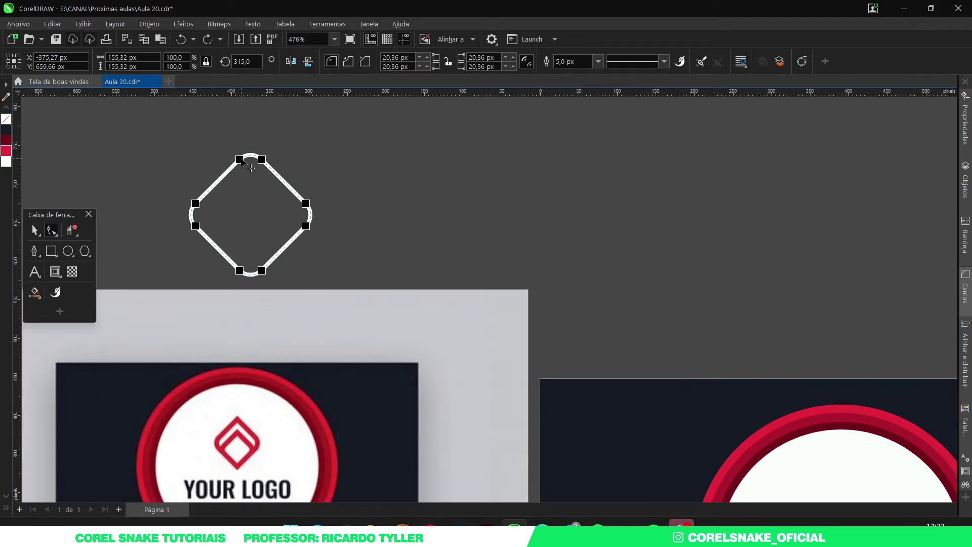
left_click_drag(242, 277, 248, 303)
left_click(34, 230)
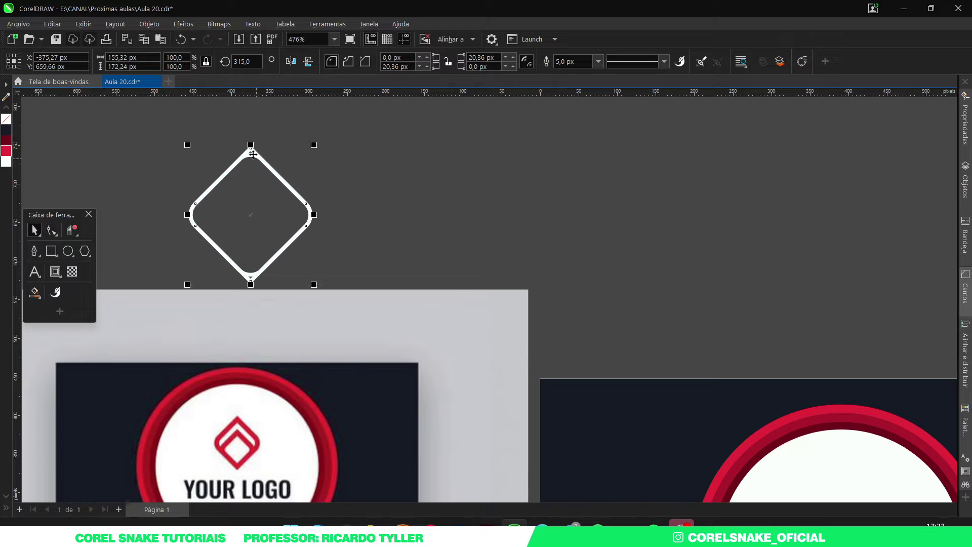
scroll(253, 153, "up", 3)
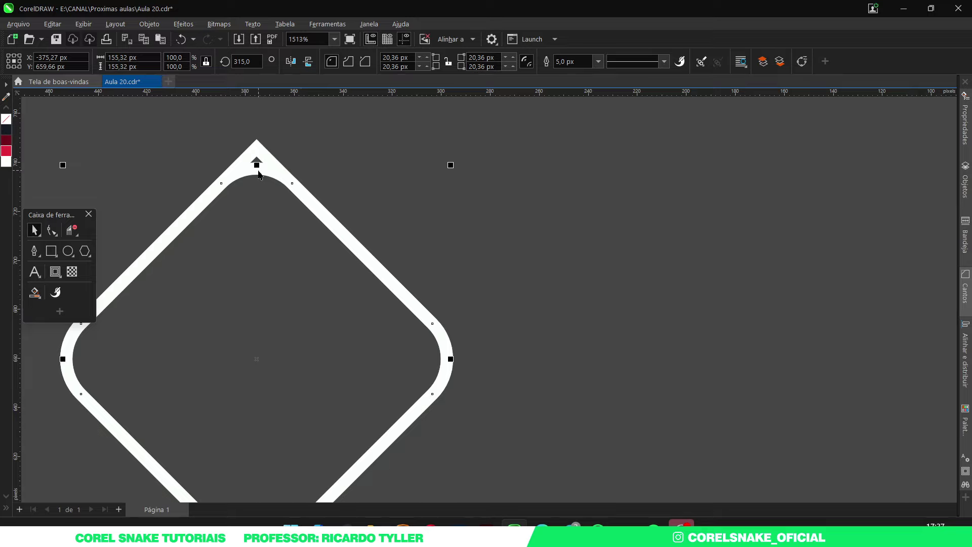
key("Escape")
scroll(283, 207, "down", 3)
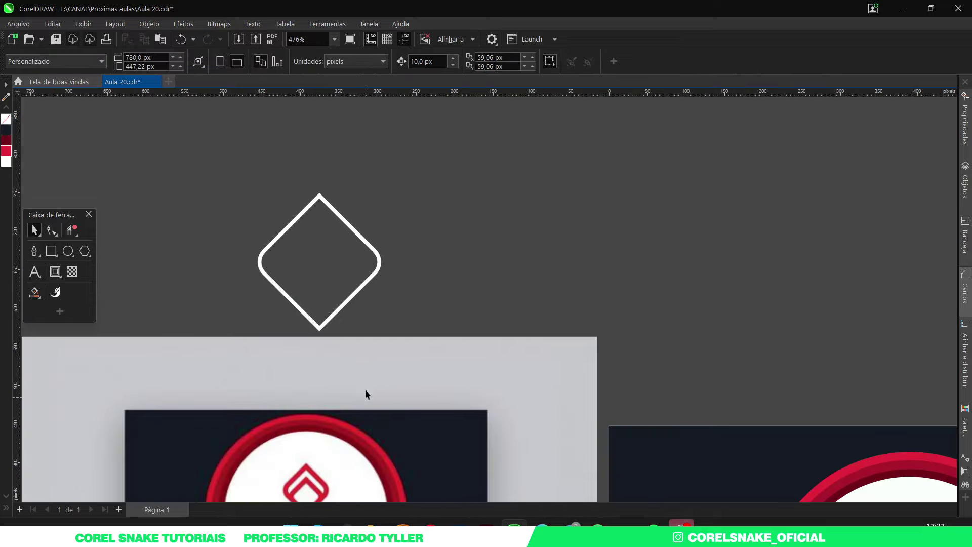
Step: Set the diamond's outline width to 8 px
scroll(323, 217, "up", 1)
left_click(329, 201)
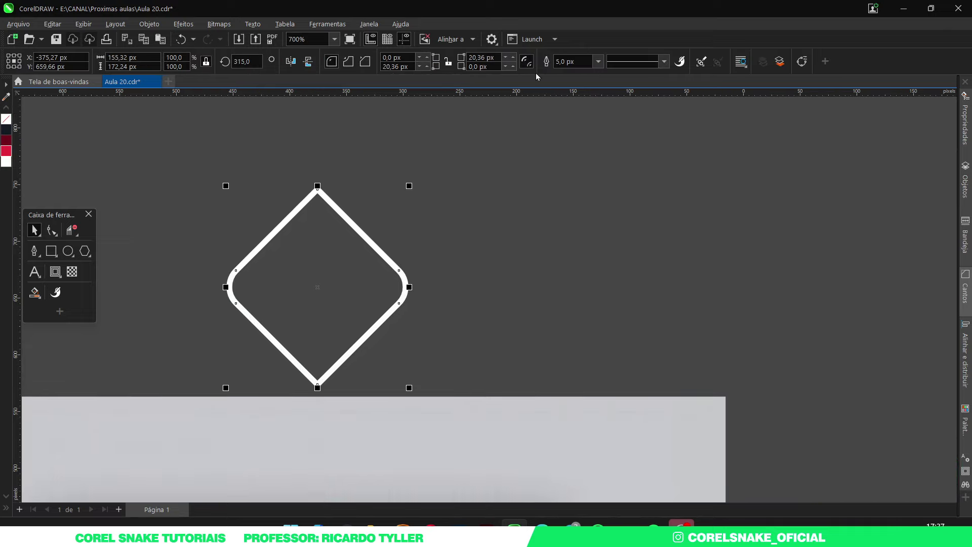
left_click(598, 61)
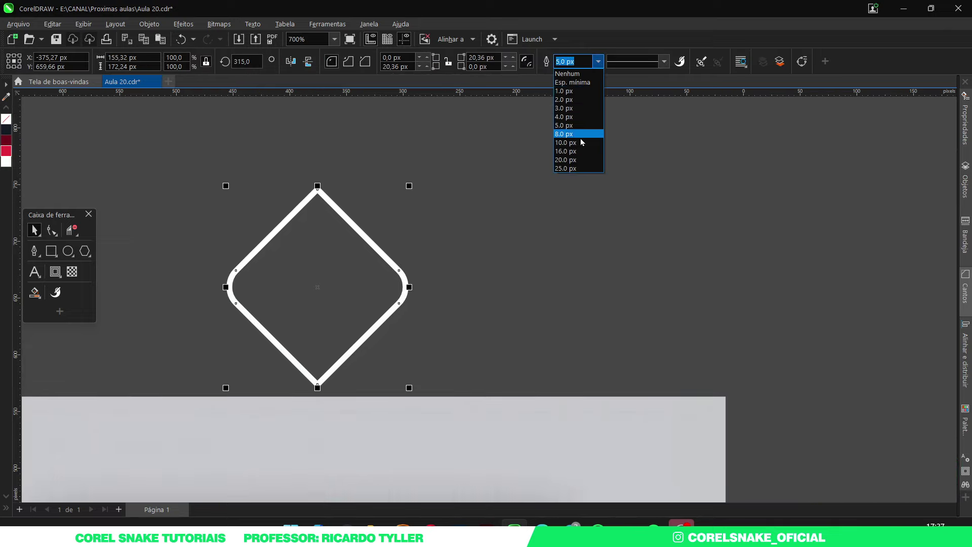
left_click(572, 134)
Step: Duplicate the diamond about 36 px straight below the original and move both clear above the reference image
left_click_drag(328, 215, 329, 245)
scroll(329, 245, "down", 1)
left_click_drag(201, 191, 436, 406)
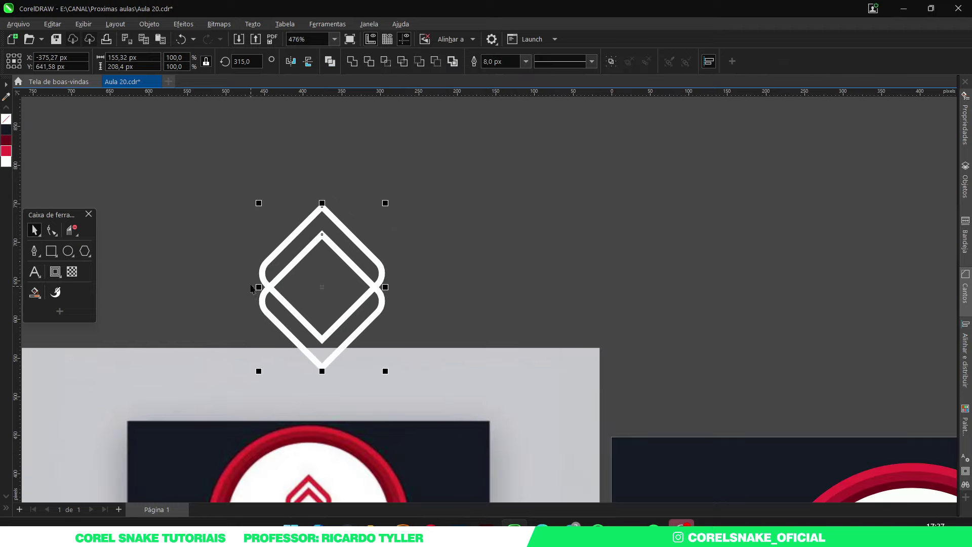
left_click_drag(345, 256, 348, 213)
left_click(510, 206)
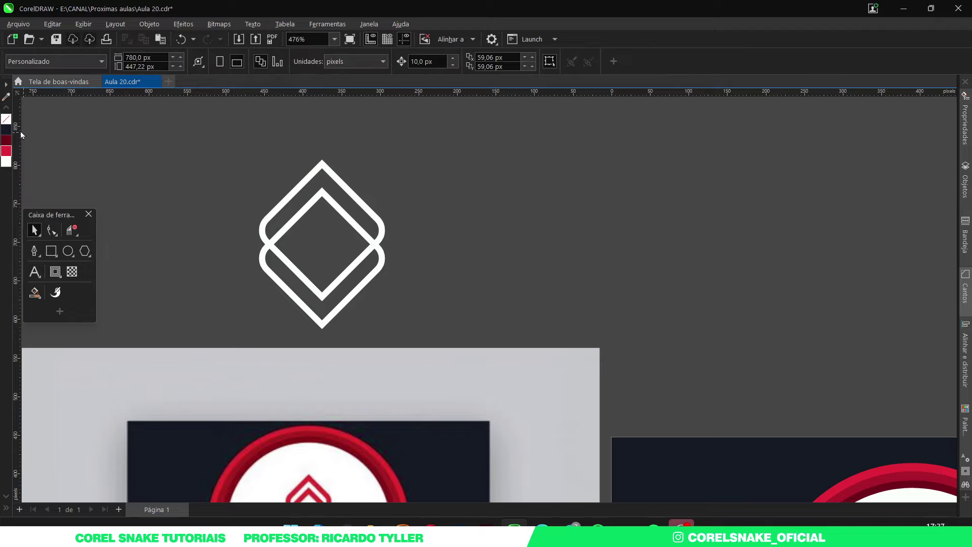
Step: Remove the parts of the lower diamond that extend outside the upper one with the Virtual Segment Delete tool
left_click(35, 230)
key("Delete")
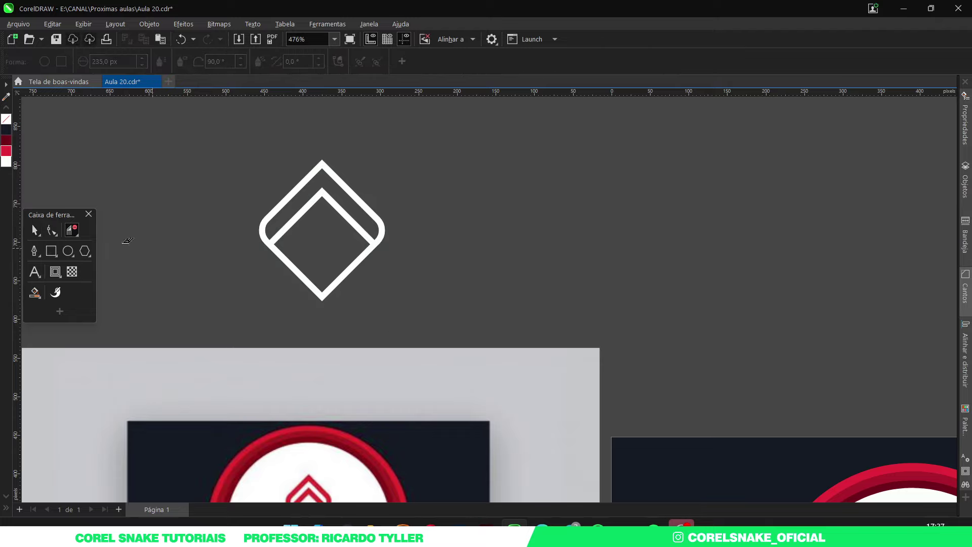
scroll(322, 216, "down", 5)
Step: Move both pieces of the diamond icon into the card's white circle and color their outlines crimson
left_click(329, 226)
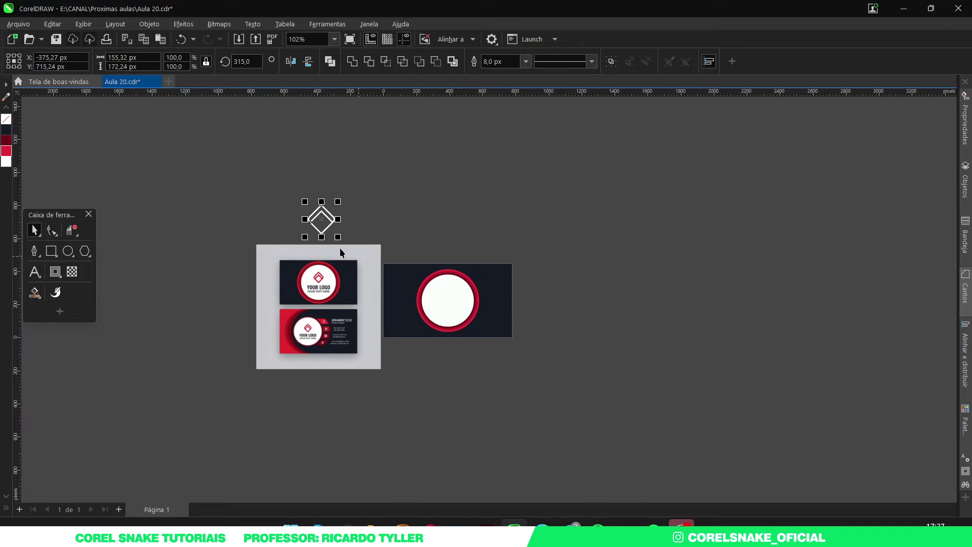
left_click_drag(316, 216, 448, 299)
scroll(453, 300, "up", 4)
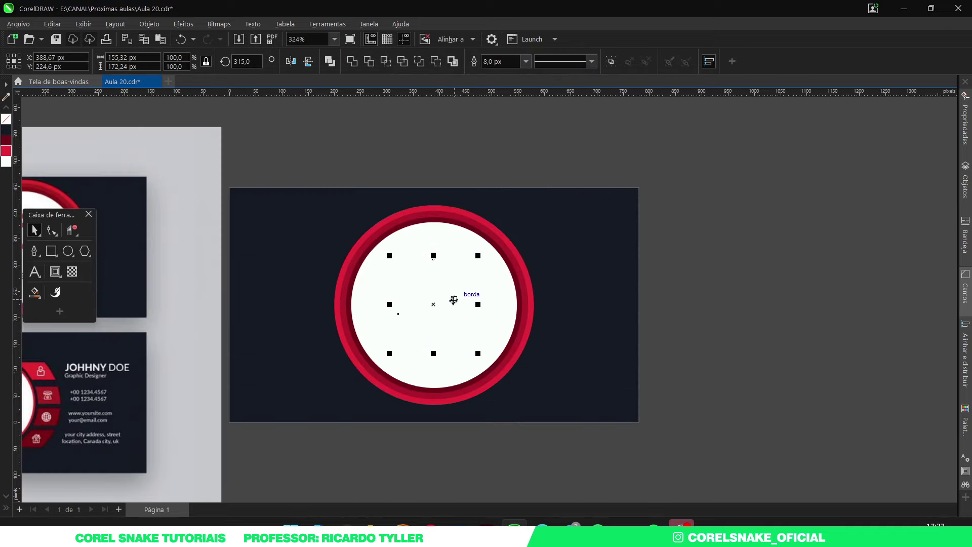
left_click(9, 152)
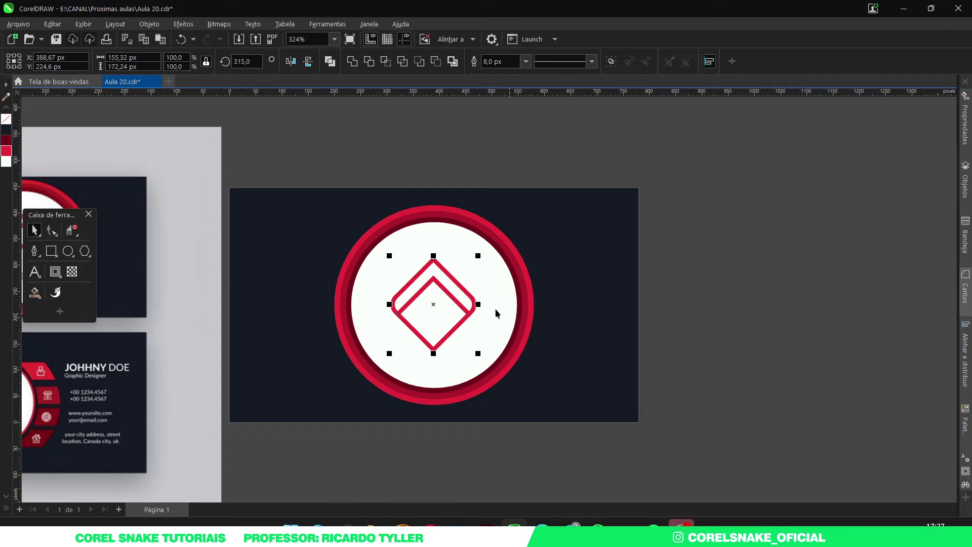
Step: Shrink and narrow the diamond icon about its center to about 96 by 120 px
scroll(488, 299, "up", 2)
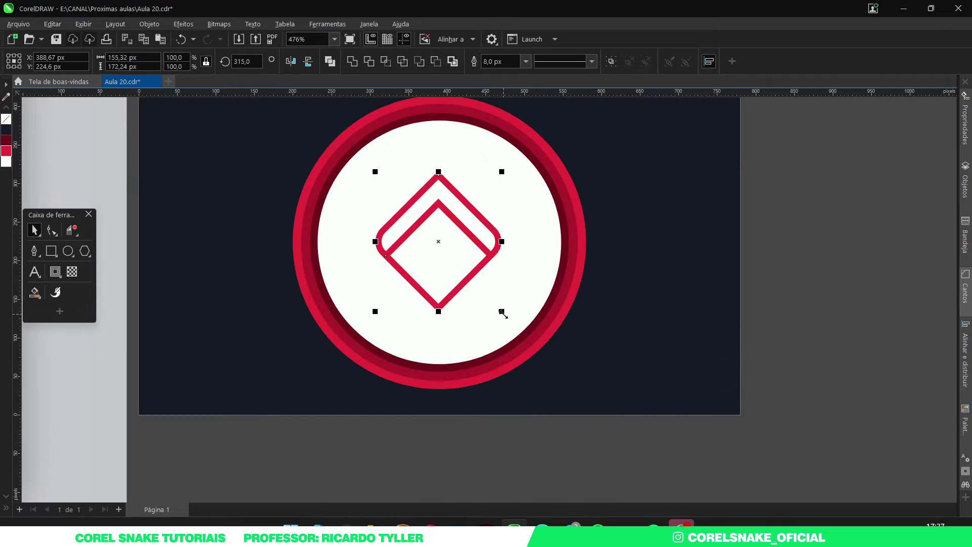
left_click_drag(502, 312, 508, 270)
scroll(533, 299, "down", 3)
scroll(487, 272, "up", 3)
scroll(501, 292, "down", 2)
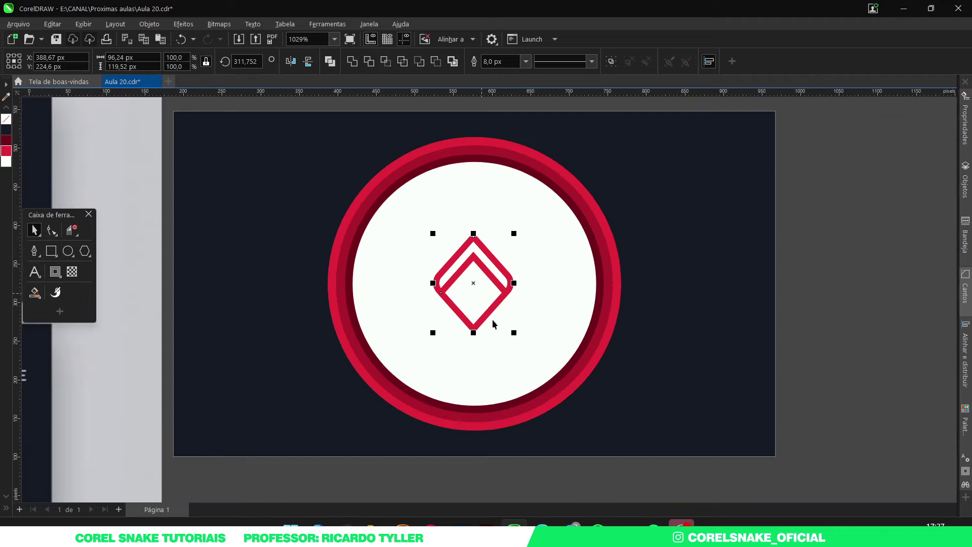
scroll(493, 324, "down", 5)
scroll(532, 324, "up", 6)
Step: Raise the diamond icon slightly inside the white circle and resize it to about 89 by 107 px
left_click_drag(530, 328, 527, 290)
scroll(530, 321, "down", 4)
scroll(527, 299, "up", 3)
mouse_move(545, 343)
left_mouse_down()
mouse_move(539, 336)
mouse_move(553, 352)
left_mouse_up()
scroll(537, 335, "up", 2)
scroll(445, 276, "down", 5)
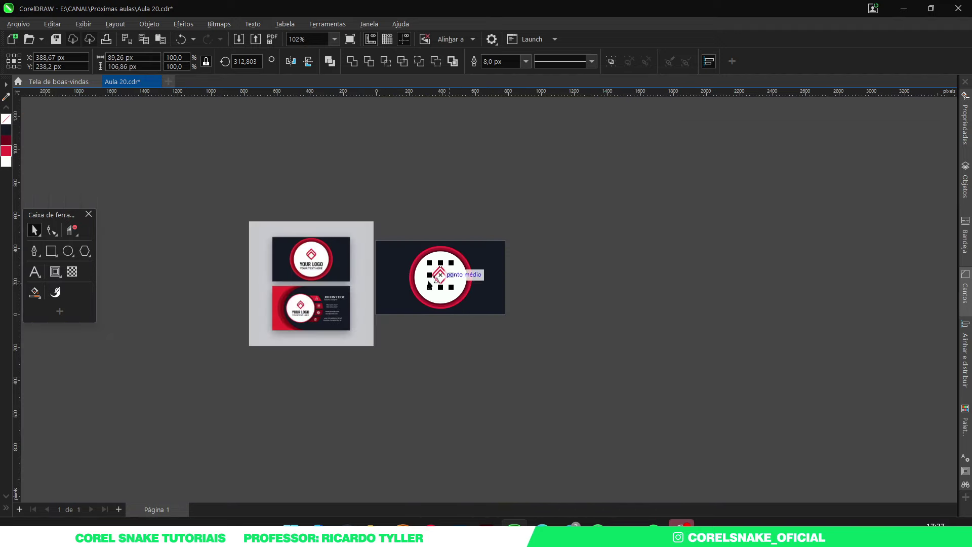
Step: Group the pieces of the diamond icon
scroll(467, 246, "up", 2)
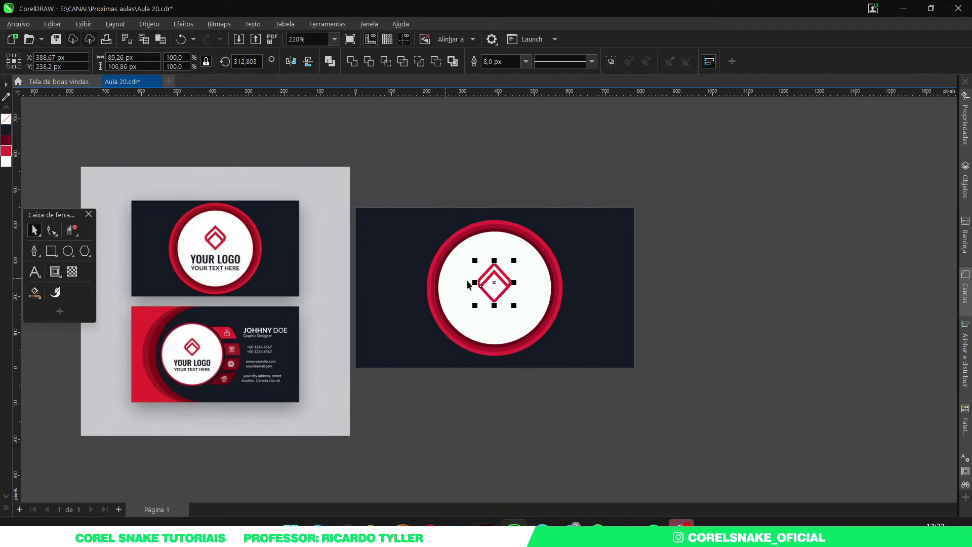
key("ctrl+g")
left_click(448, 198)
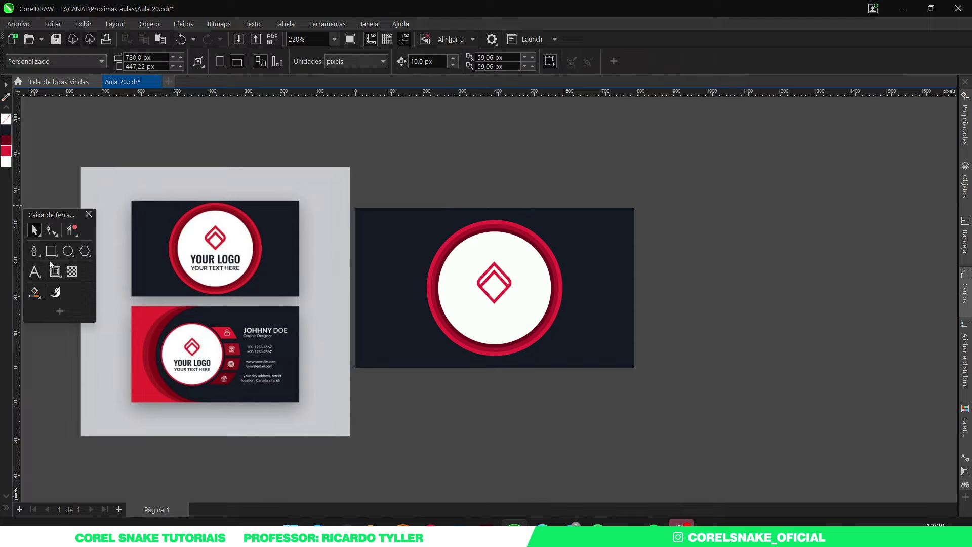
Step: Add the text "YOUR LOGO" in capitals below the card
left_click(35, 272)
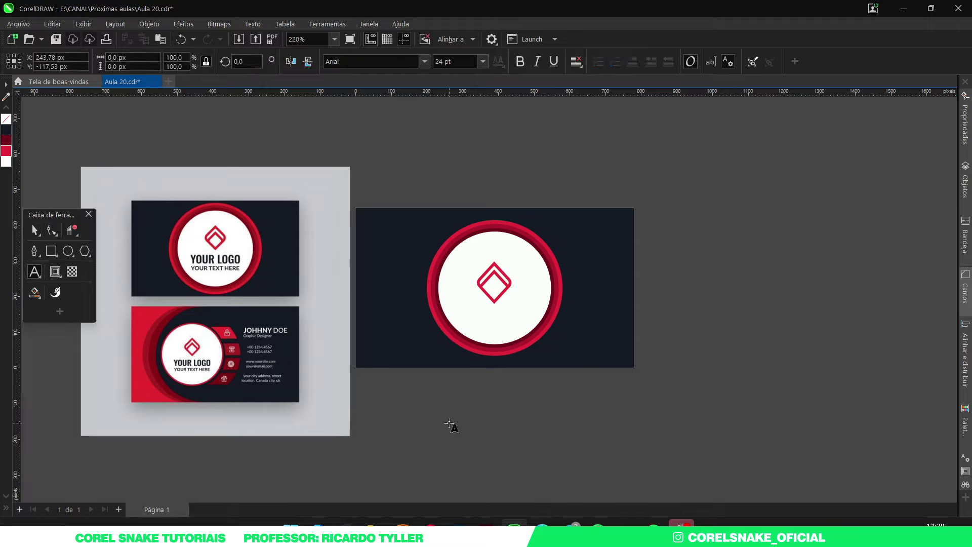
type("yout logo")
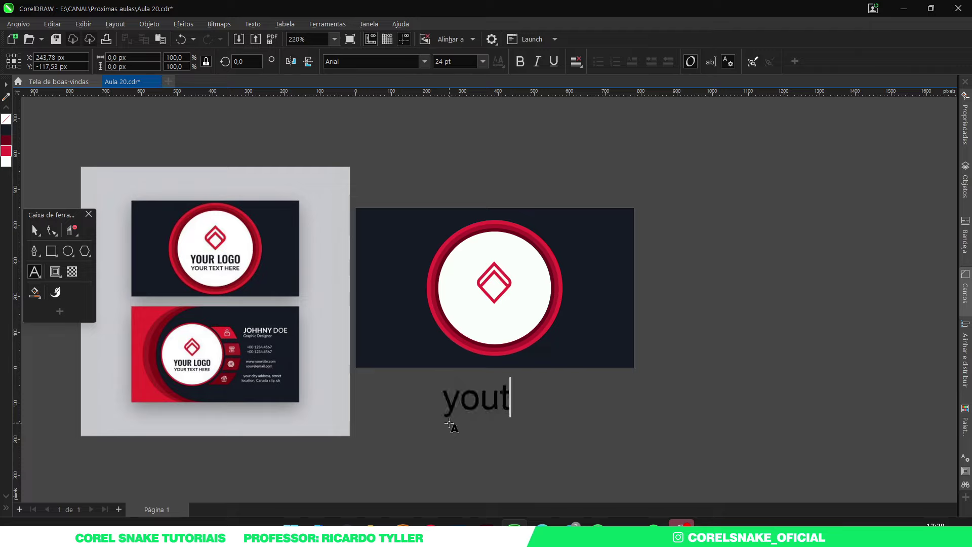
key("BackSpace")
key("BackSpace")
key("BackSpace")
key("BackSpace")
key("BackSpace")
key("BackSpace")
key("BackSpace")
key("BackSpace")
key("BackSpace")
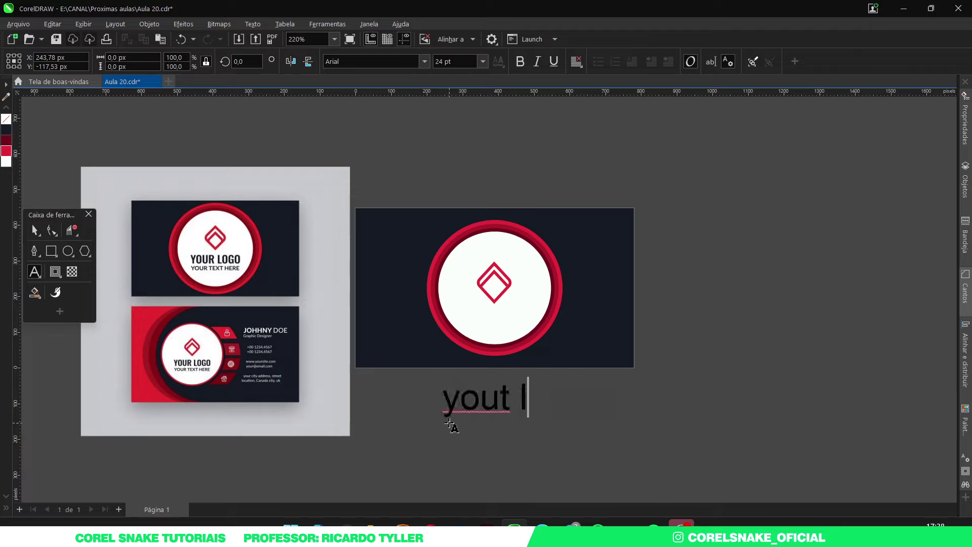
type("YOUT")
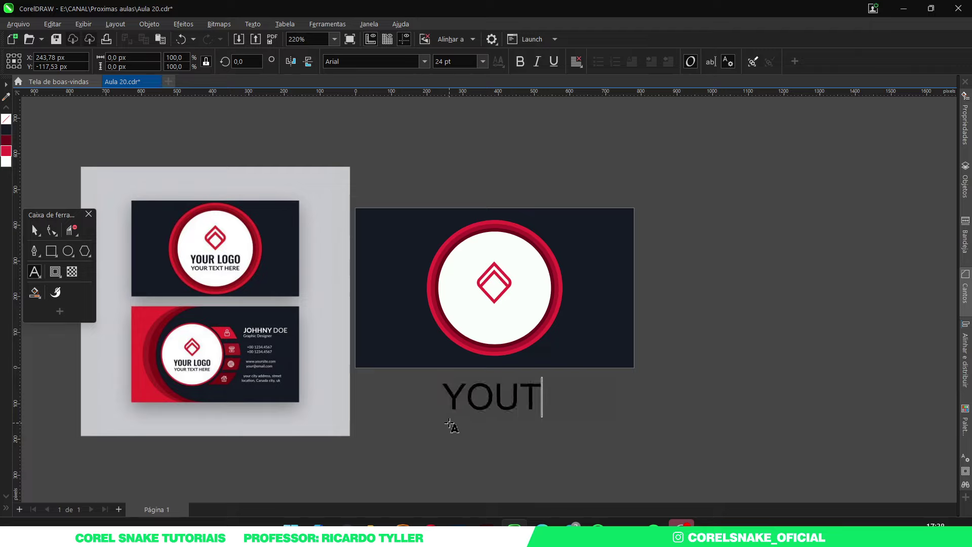
key("BackSpace")
type("R LOGO")
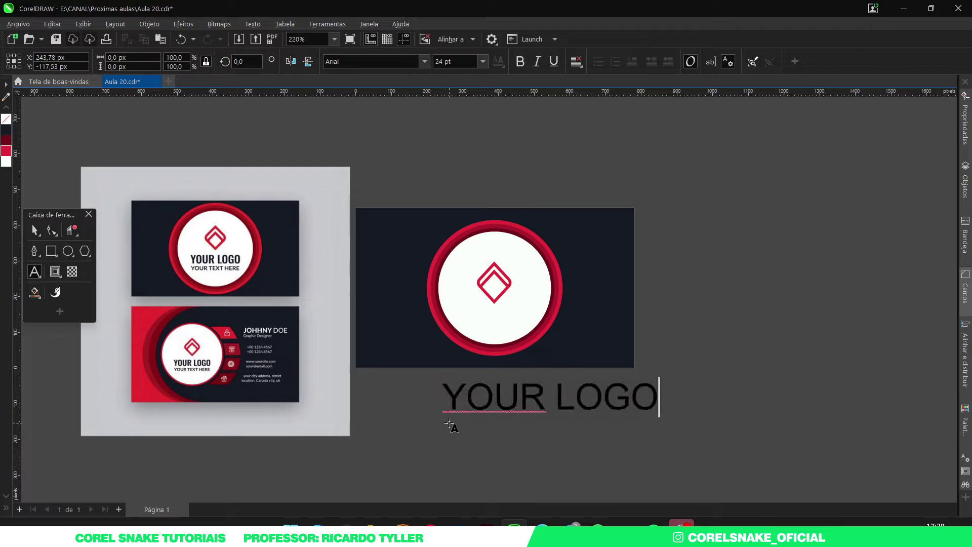
Step: Set the font of the "YOUR LOGO" text to Swis721 BT Bold
left_click(39, 230)
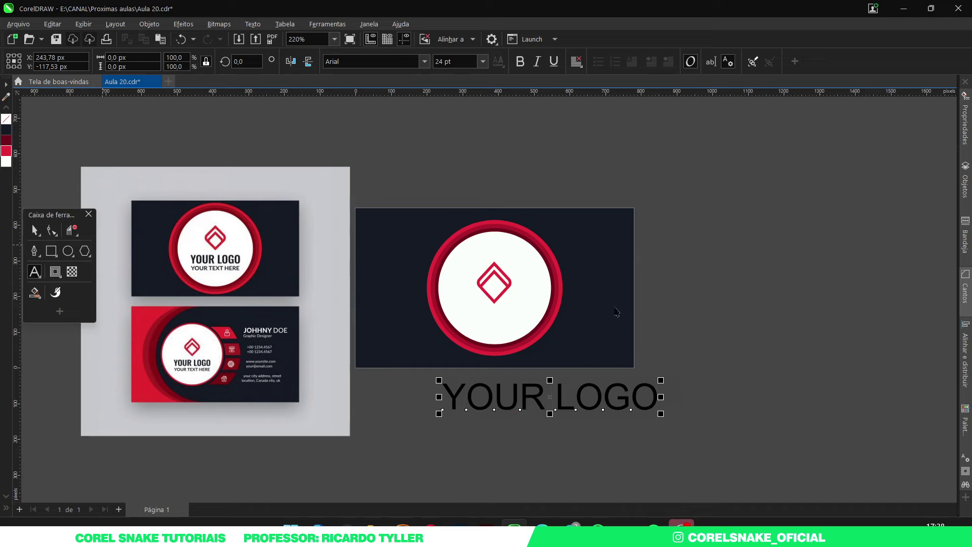
left_click(425, 61)
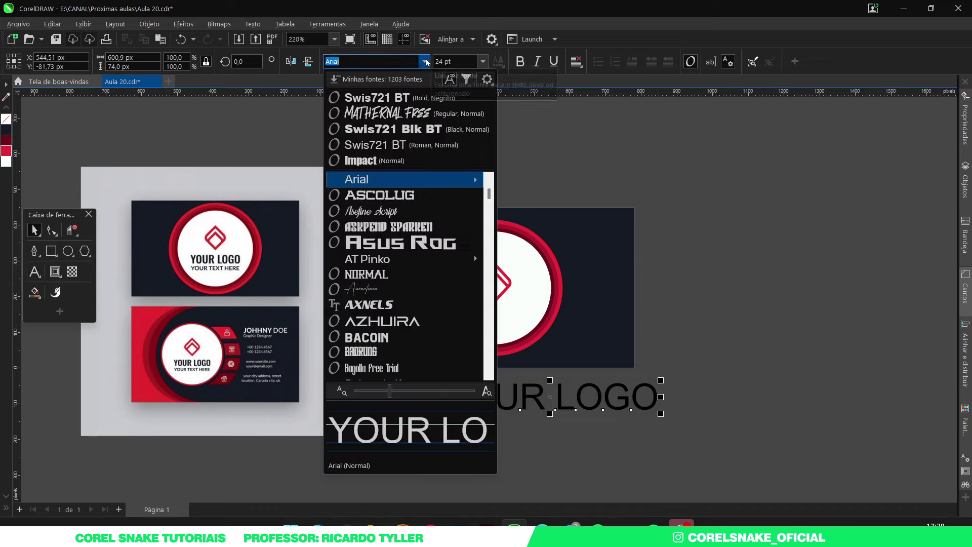
left_click(374, 98)
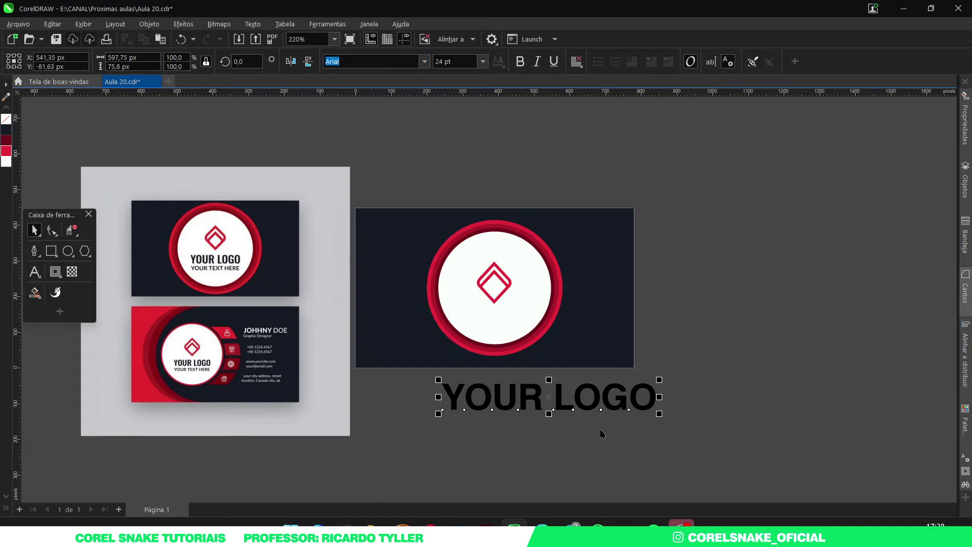
Step: Scale the "YOUR LOGO" text down to about 292 px wide and place it under the diamond icon
left_click_drag(660, 414, 516, 326)
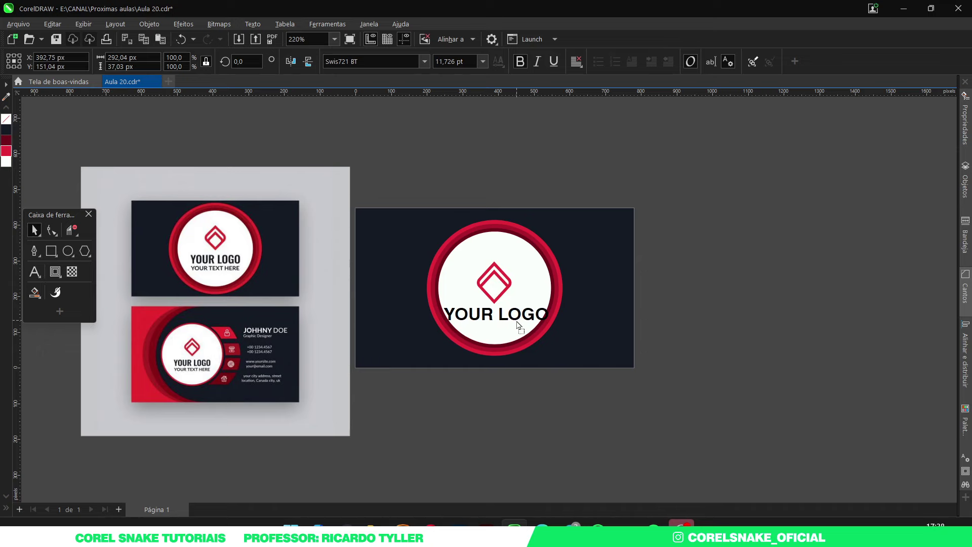
scroll(459, 294, "up", 3)
scroll(155, 217, "up", 1)
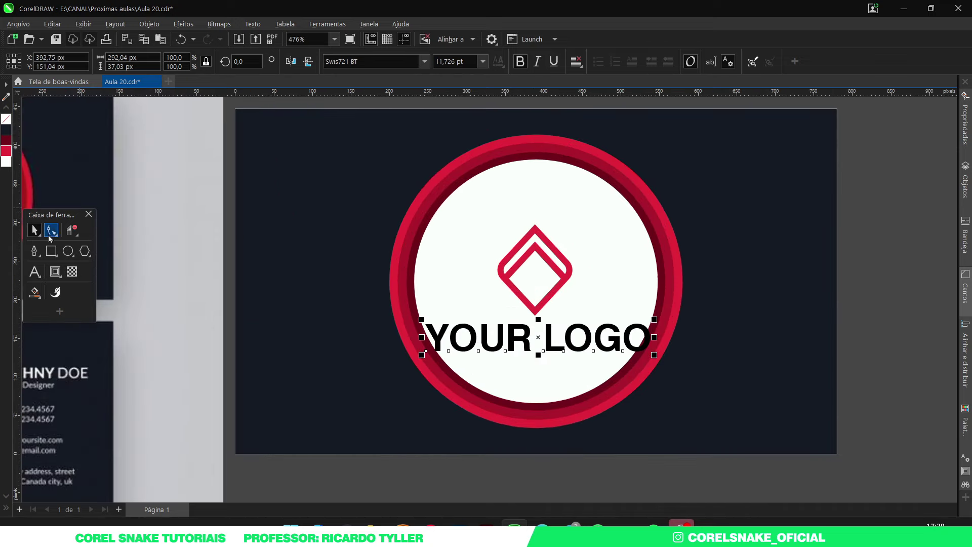
Step: Tighten the letter spacing of the "YOUR LOGO" text with the Shape tool, then clear the selection
left_click(49, 231)
left_click_drag(655, 357, 631, 363)
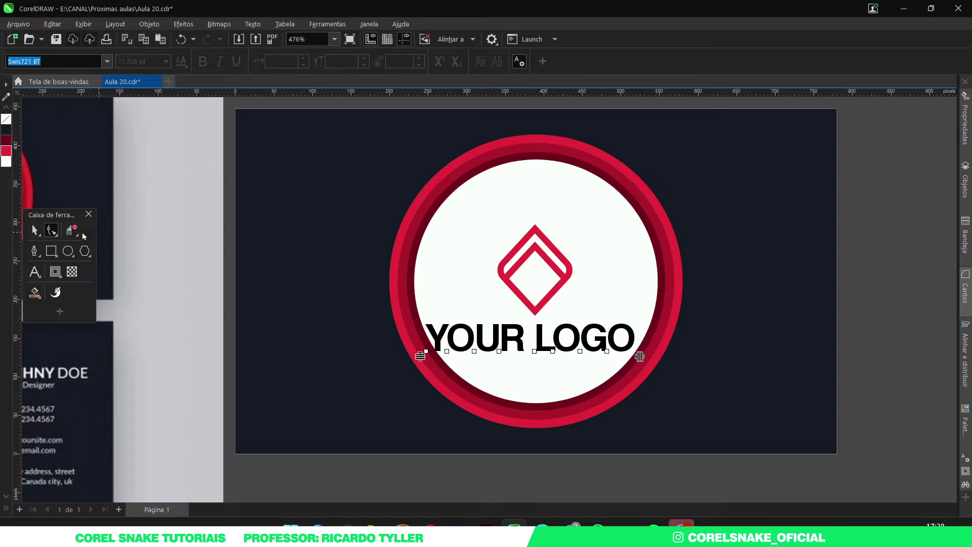
key("space")
left_click(452, 265)
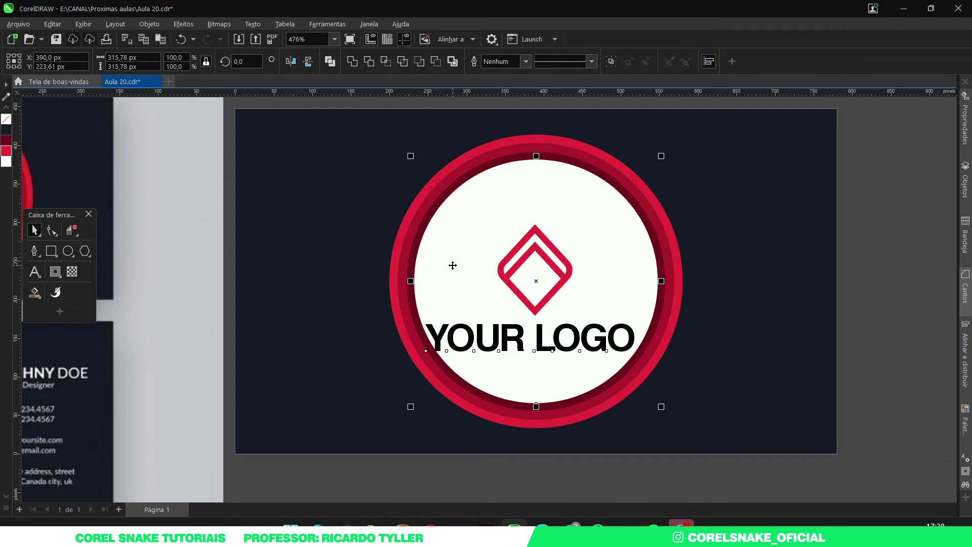
scroll(453, 265, "down", 2)
key("Escape")
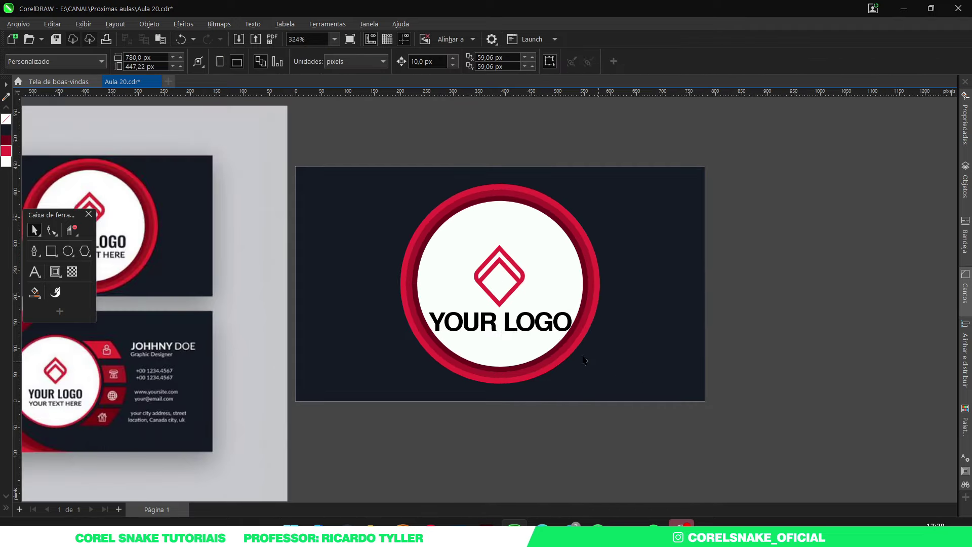
Step: Scale the diamond icon and "YOUR LOGO" text together about their centre to about 215 px wide, then clear the selection
scroll(597, 334, "down", 3)
left_click_drag(734, 289, 501, 354)
scroll(565, 335, "up", 3)
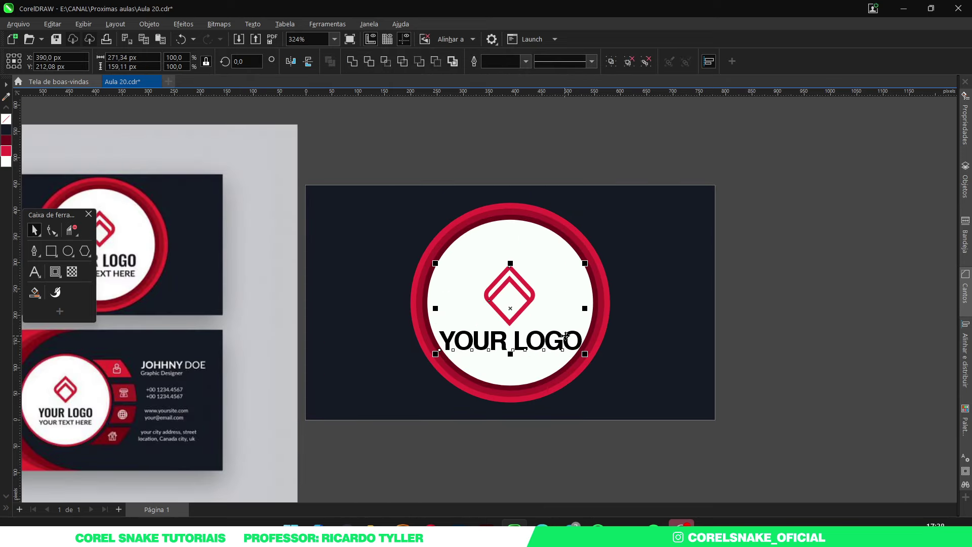
left_click_drag(586, 354, 570, 345)
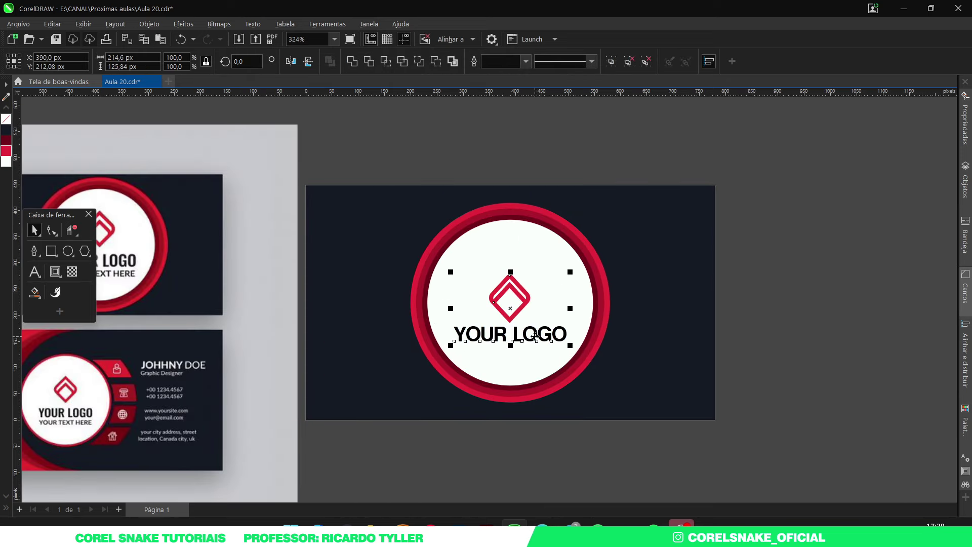
scroll(536, 336, "down", 2)
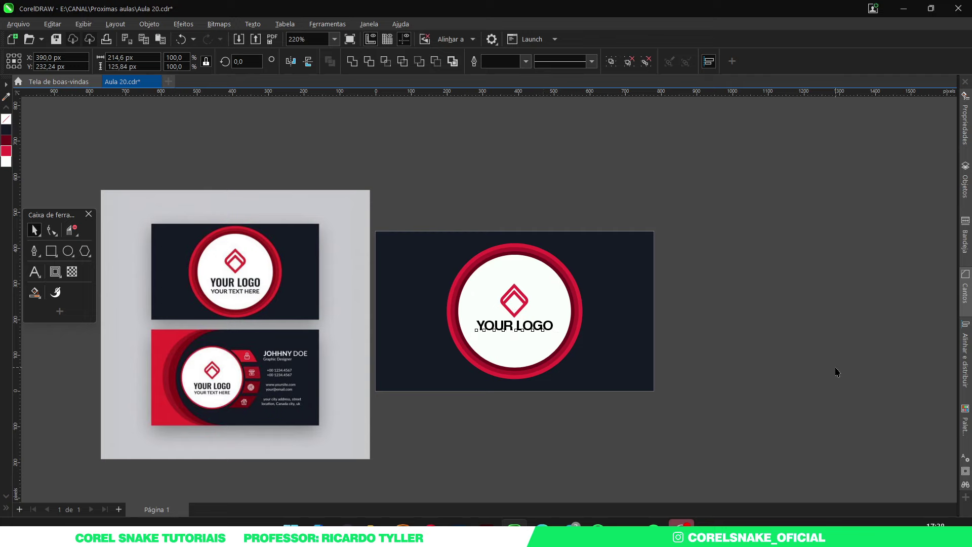
key("Escape")
Step: Thin the diamond icon's outline, setting its width to 6 px
scroll(521, 314, "up", 4)
left_click_drag(390, 126, 564, 336)
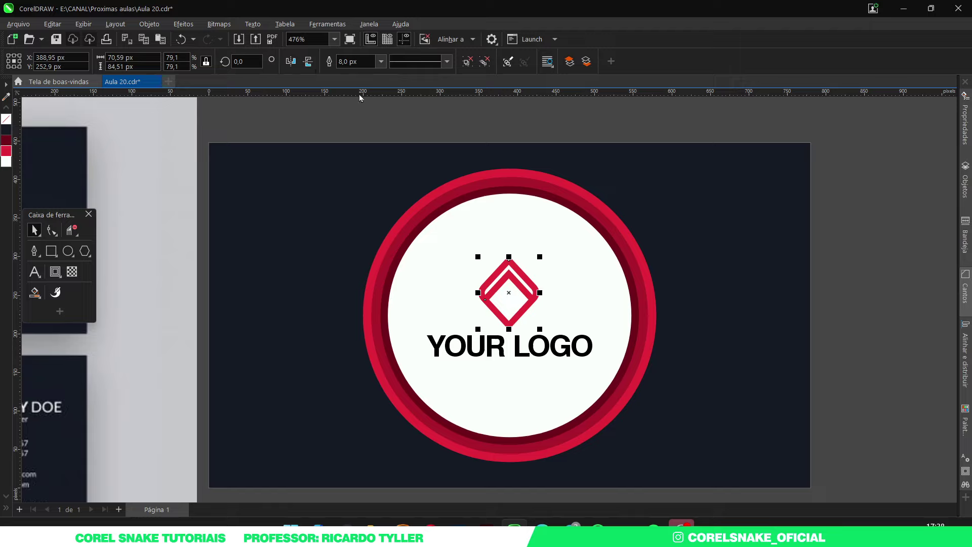
left_click(380, 61)
left_click(353, 127)
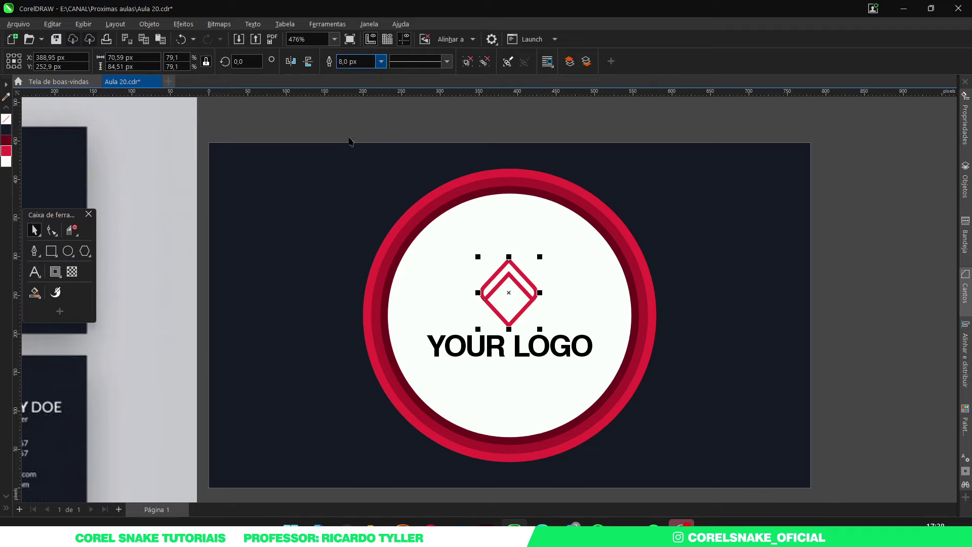
scroll(482, 328, "down", 3)
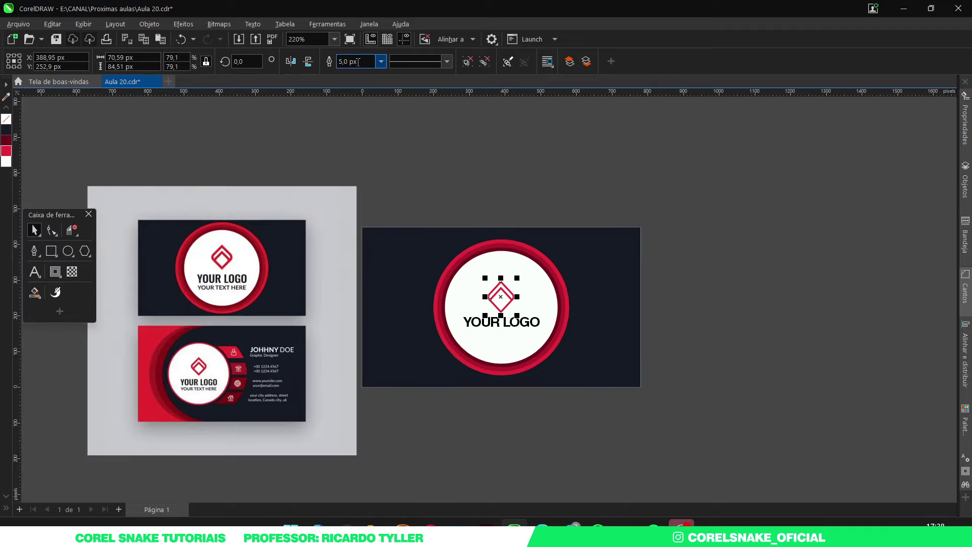
type("6")
key("Return")
scroll(499, 329, "up", 3)
scroll(552, 330, "down", 3)
left_click(800, 350)
Step: Replace the "YOUR LOGO" text under the diamond icon with "CORELSNAKE"
left_click(532, 328)
scroll(506, 327, "up", 2)
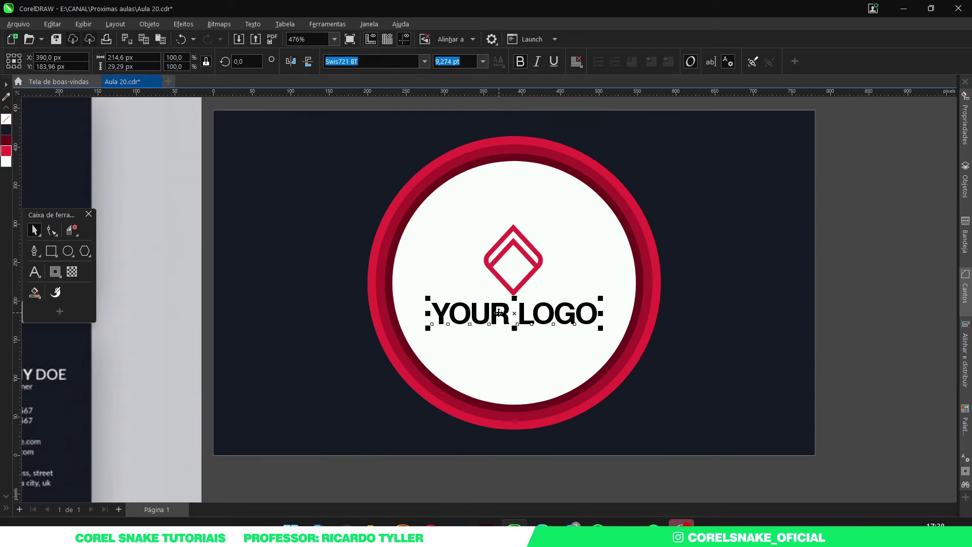
double_click(495, 313)
triple_click(495, 314)
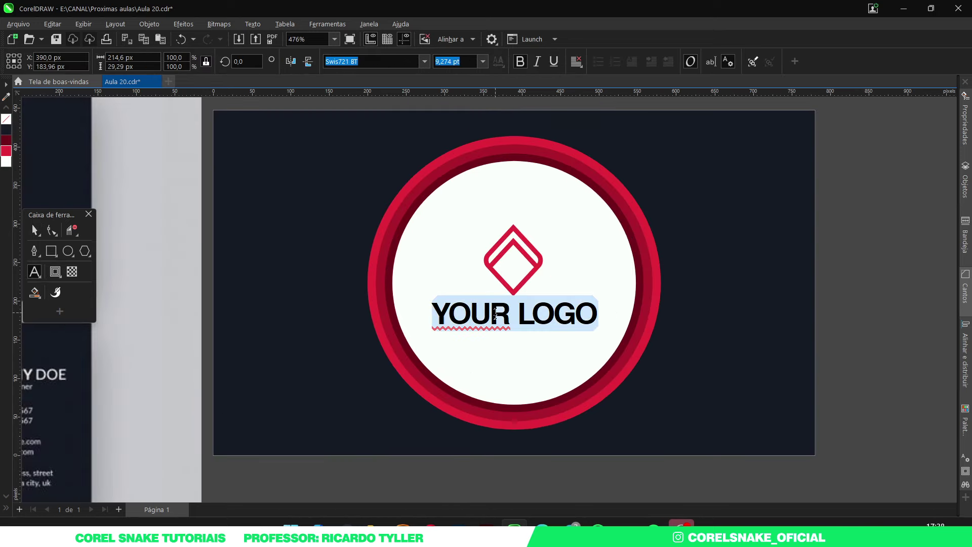
type("CORELSNAKE")
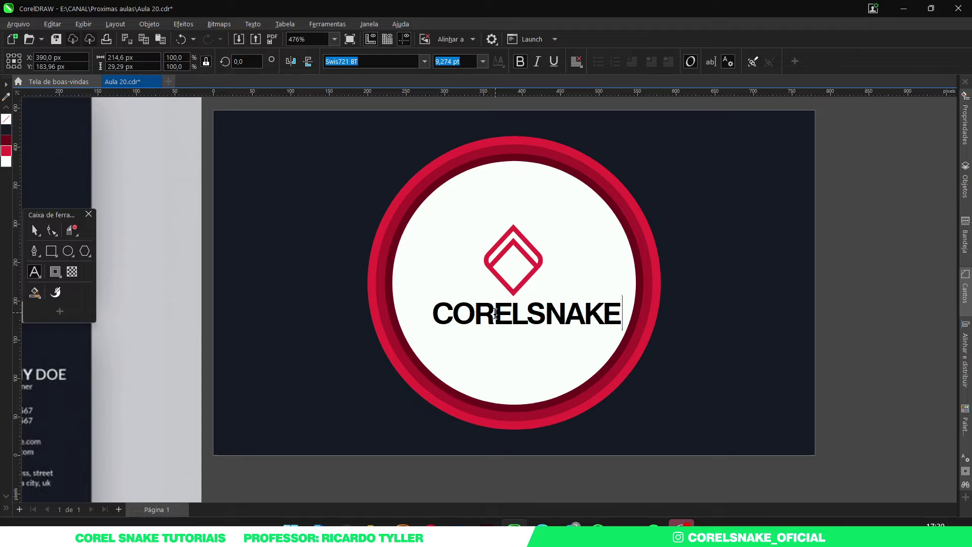
key("Escape")
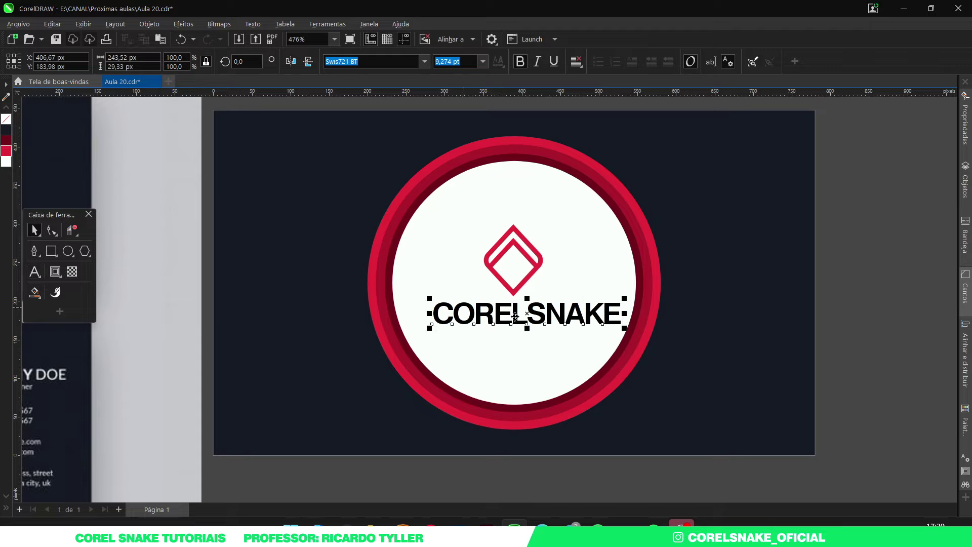
Step: Centre the "CORELSNAKE" text horizontally under the diamond icon
left_click(524, 281, "shift")
key("c")
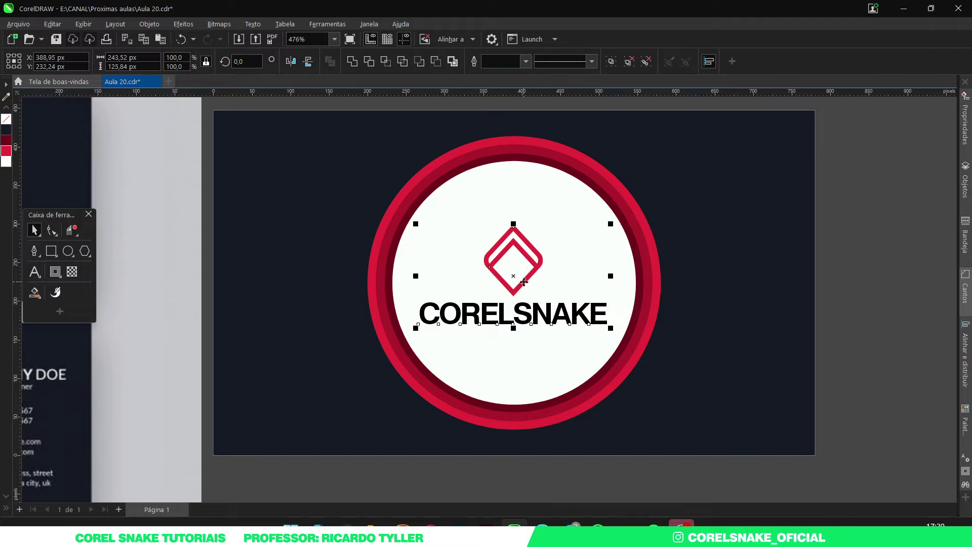
key("Escape")
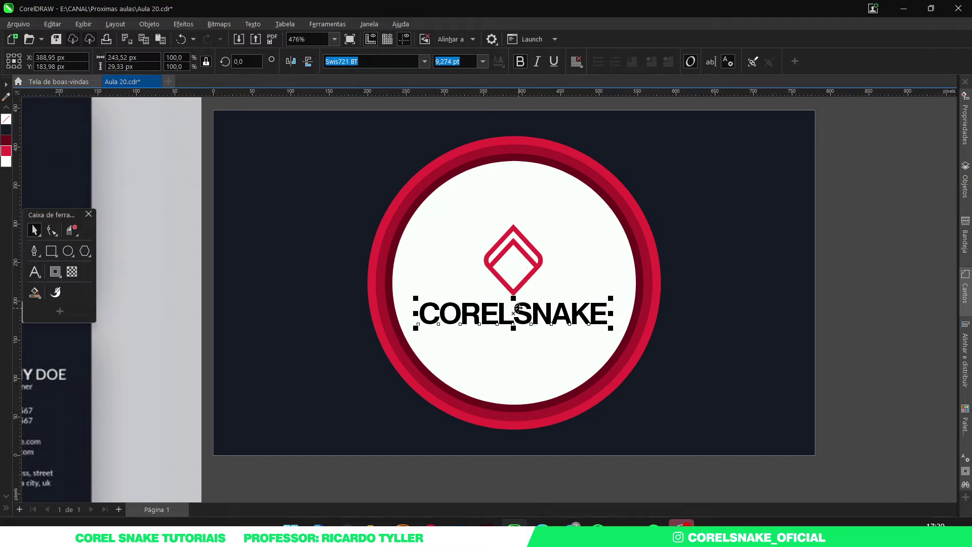
Step: Duplicate the "CORELSNAKE" text just below, scale the copy to about 123 px wide and change its wording to "LOGAN HERE"
left_click_drag(525, 316, 525, 339)
right_click(525, 339)
left_click_drag(615, 355, 563, 354)
double_click(543, 340)
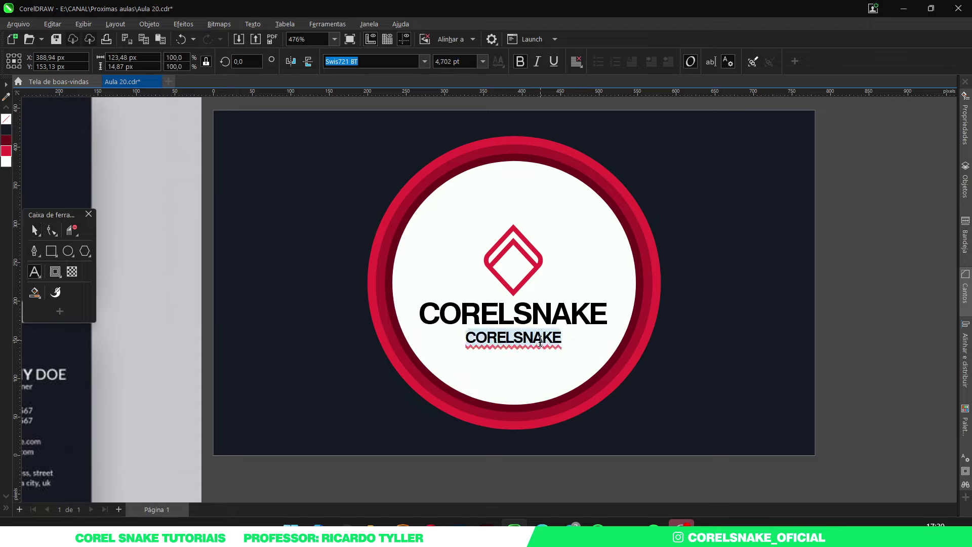
key("ctrl+a")
type("LO")
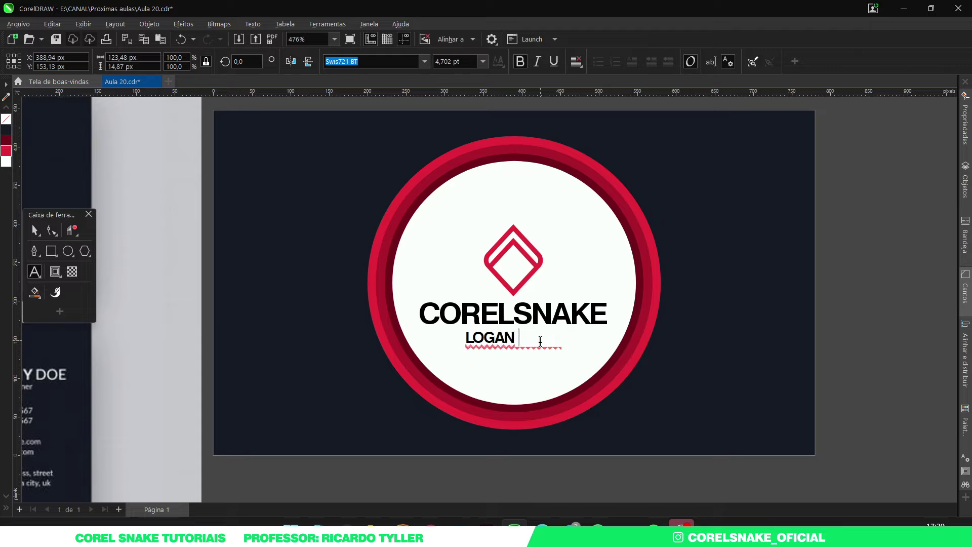
type("GAN HERE")
left_click(35, 231)
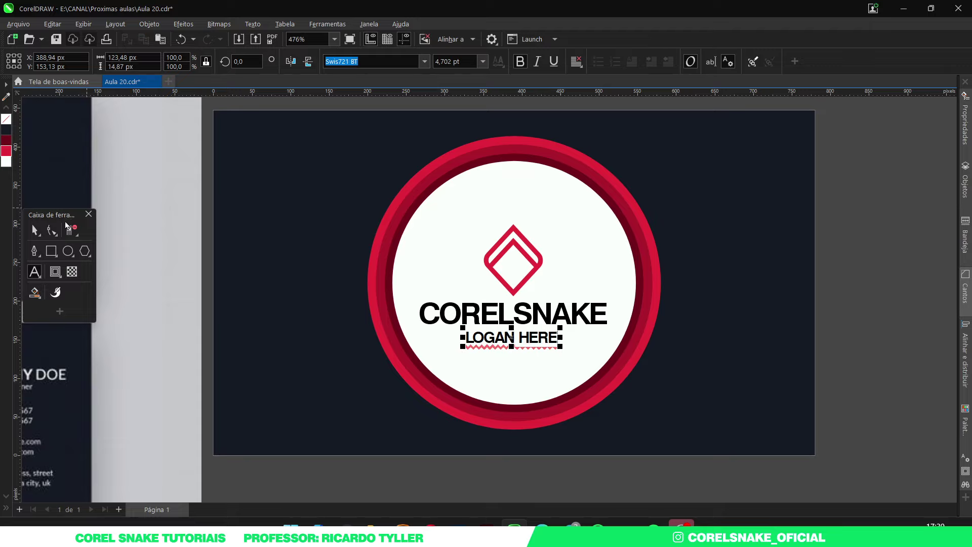
Step: Widen the letter spacing of "LOGAN HERE" with the Shape tool and centre it under the "CORELSNAKE" text
scroll(531, 341, "up", 2)
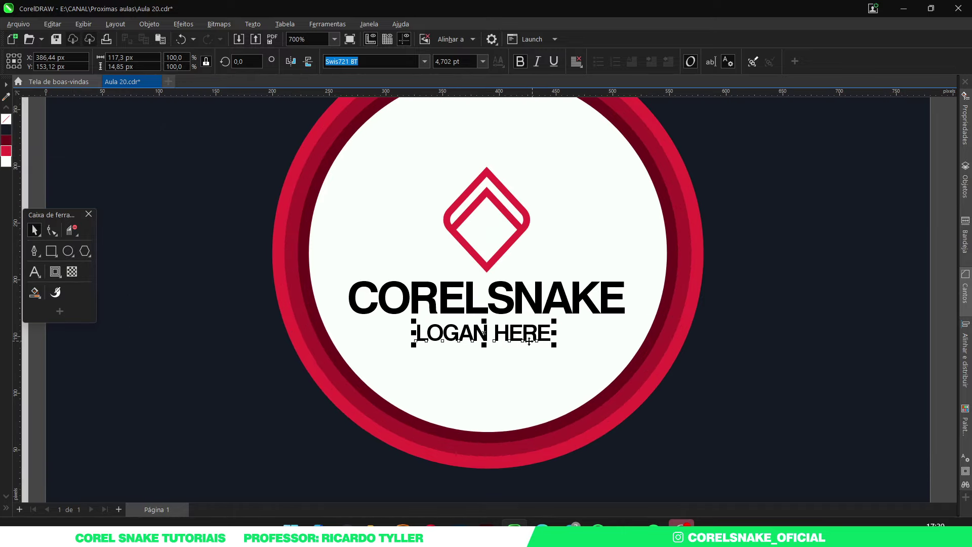
left_click(50, 230)
left_click_drag(553, 347, 615, 342)
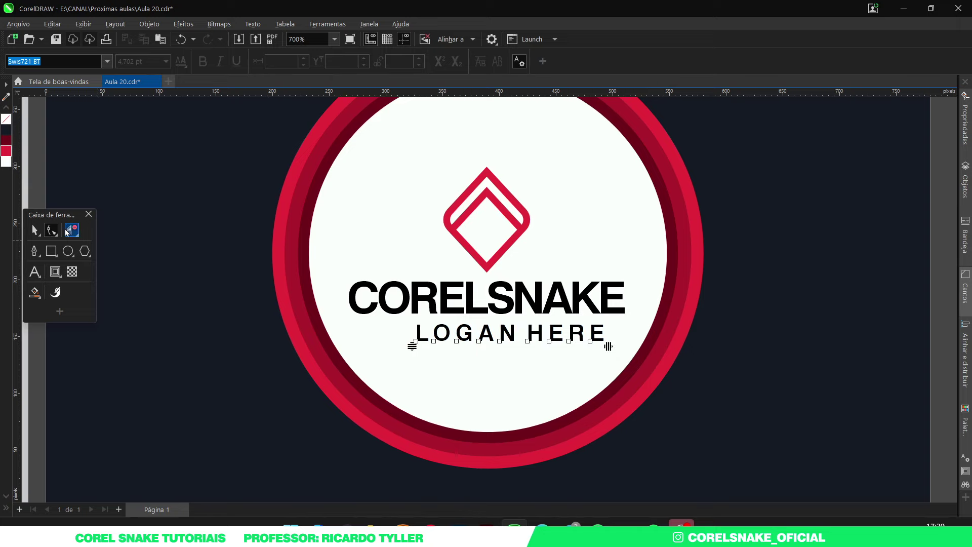
left_click(34, 231)
left_click(433, 304, "shift")
scroll(486, 329, "down", 3)
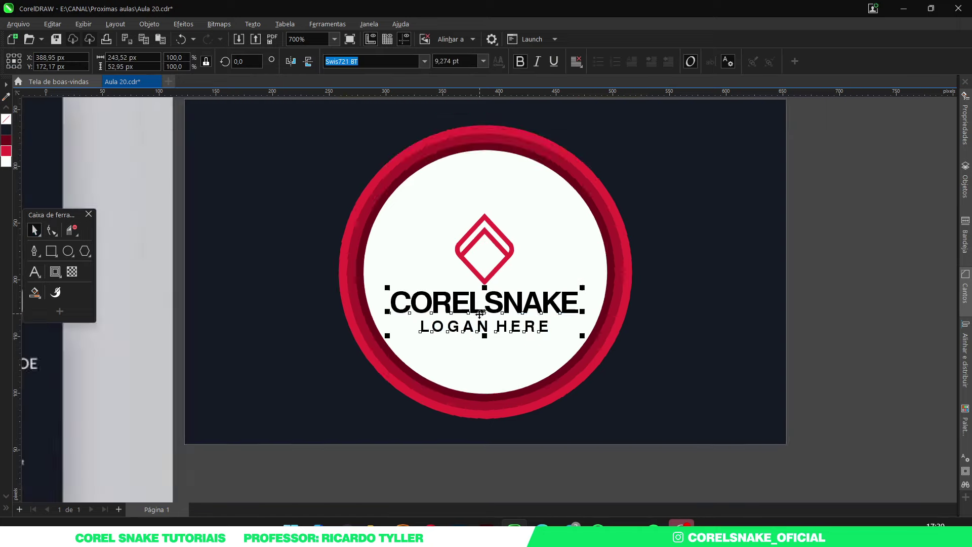
key("Escape")
Step: Scale the icon and both text lines together to about 219 px wide and centre them within the circles
left_click_drag(415, 207, 536, 340)
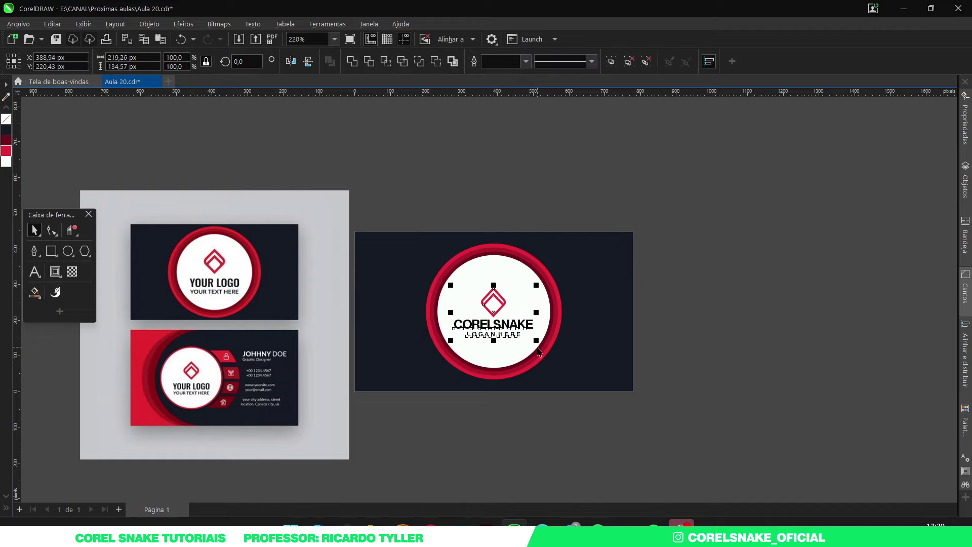
left_click(560, 304, "shift")
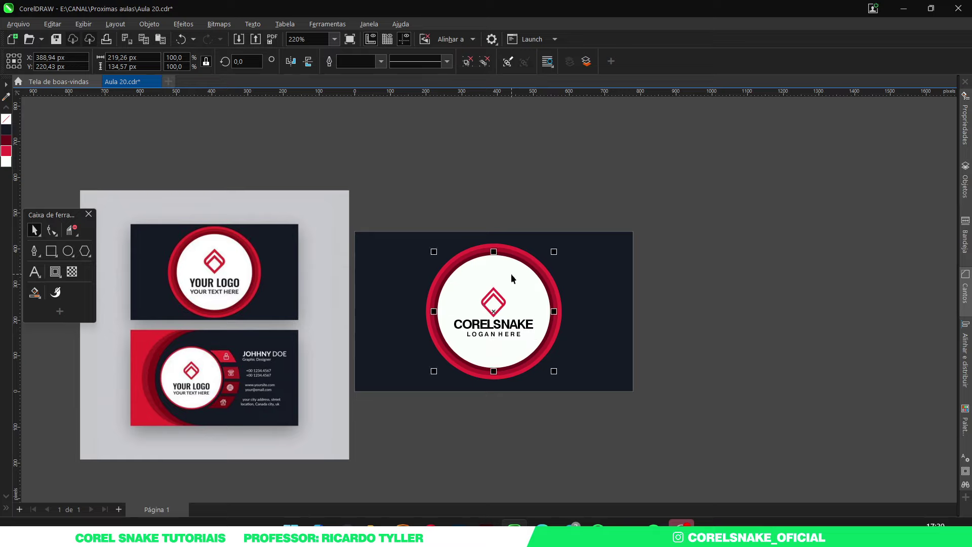
key("e")
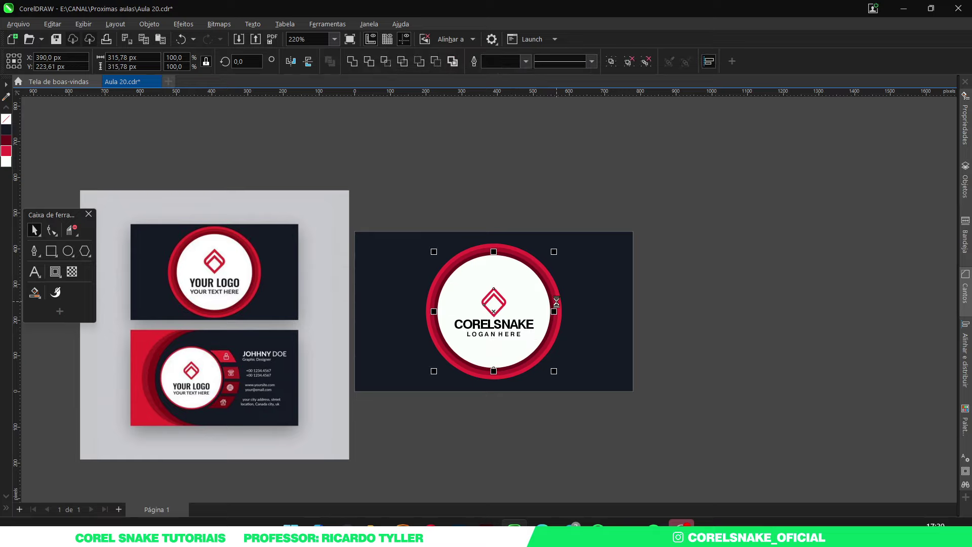
left_click(657, 304)
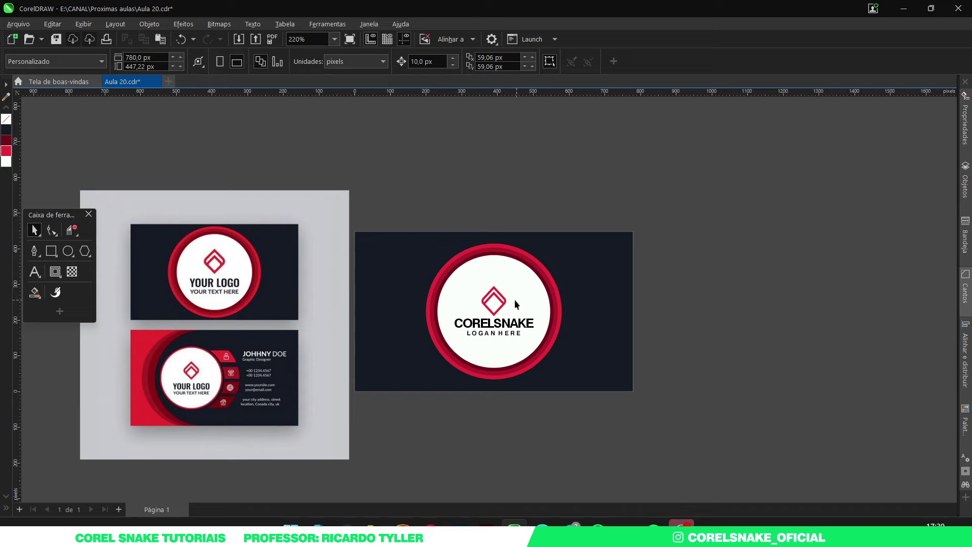
Step: Set the outline width of the diamond icon's shapes to 7 px
left_click(503, 302)
scroll(502, 302, "up", 2)
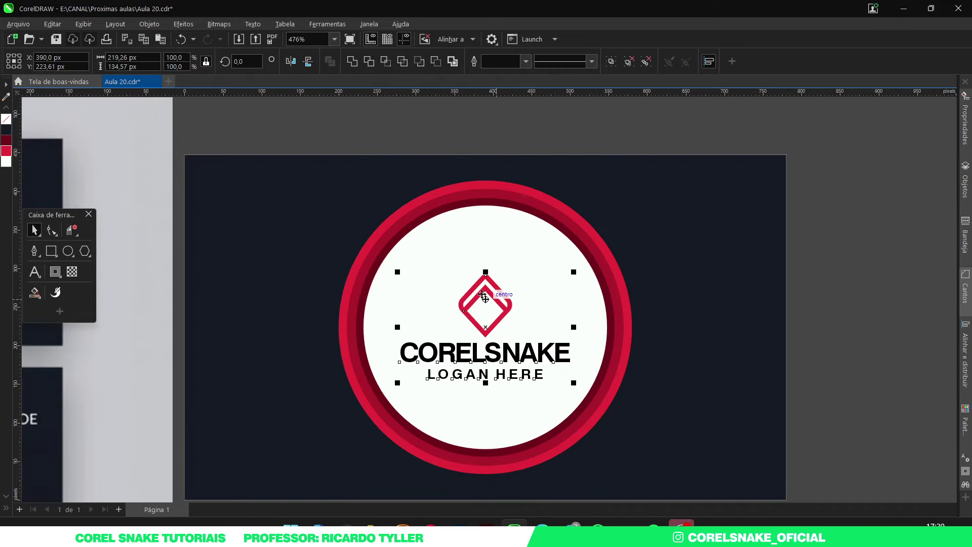
left_click_drag(392, 118, 530, 349)
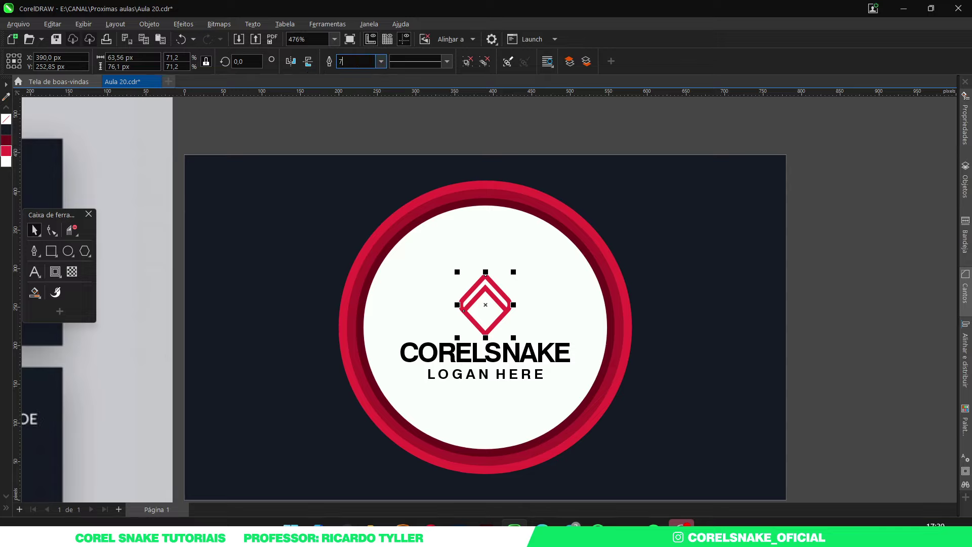
key("Return")
left_click(365, 135)
Step: Lower the inner chevron of the diamond icon slightly to widen the gap beneath the outer diamond's upper edges
scroll(496, 305, "up", 4)
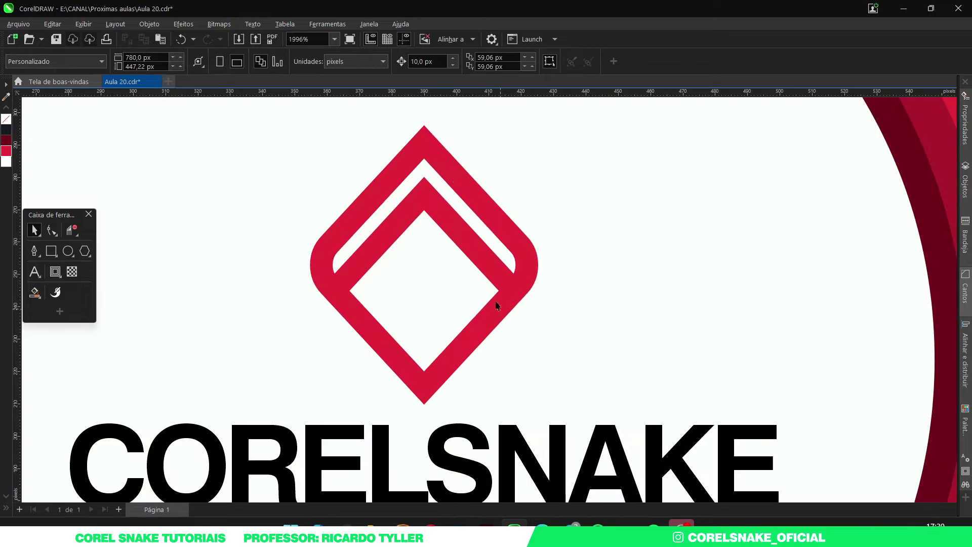
left_click(466, 238)
left_click(297, 196)
left_click_drag(381, 227, 400, 236)
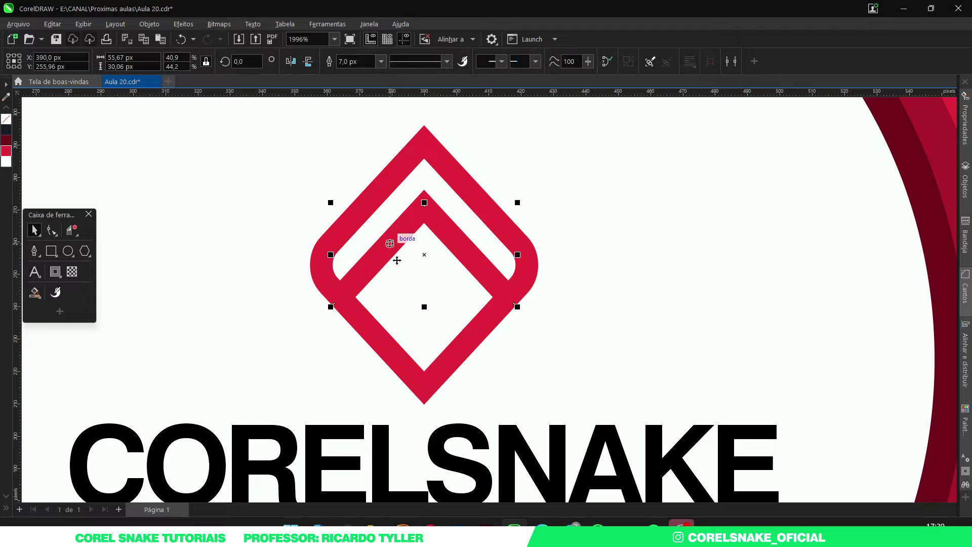
scroll(410, 267, "down", 6)
key("Escape")
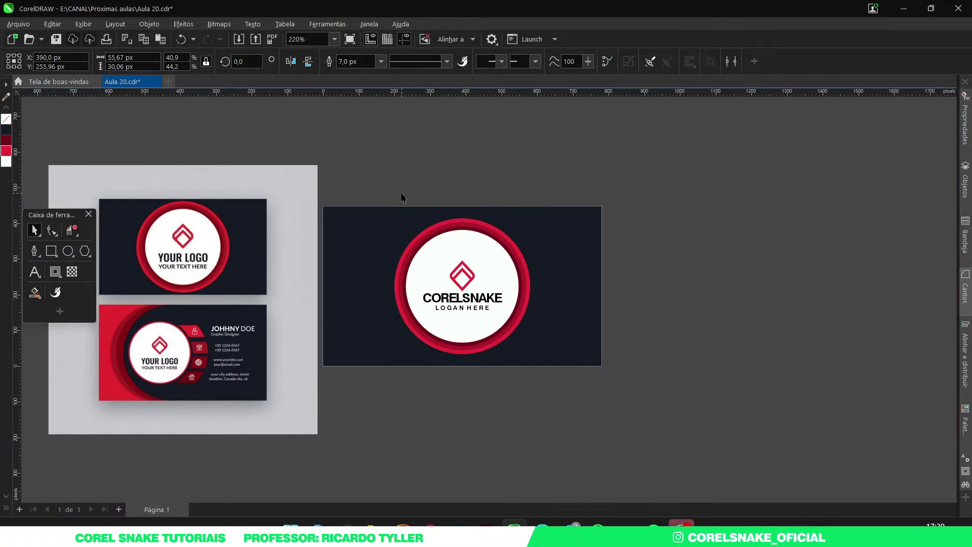
Step: Duplicate the finished card directly below the original and move the reference image beside the two cards
scroll(435, 304, "up", 2)
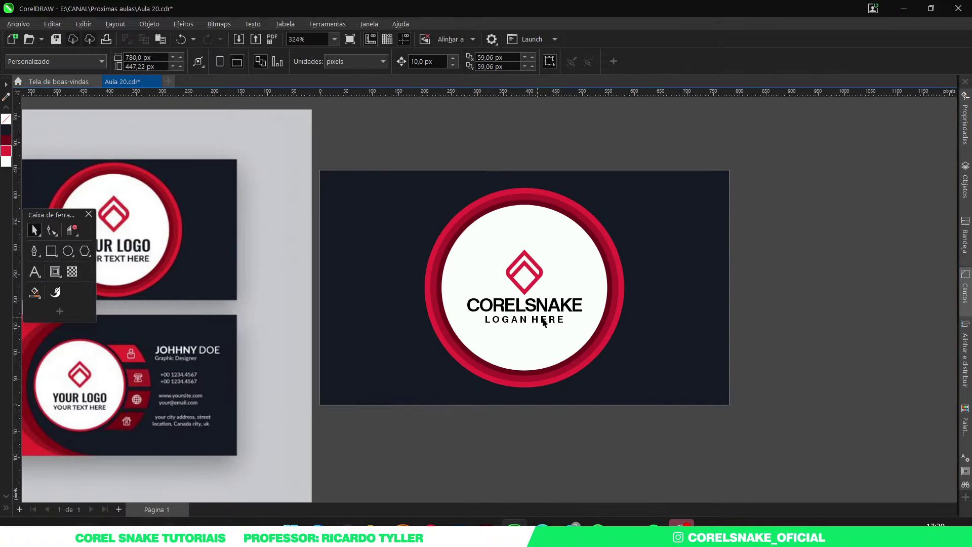
scroll(443, 293, "down", 2)
scroll(459, 248, "down", 1)
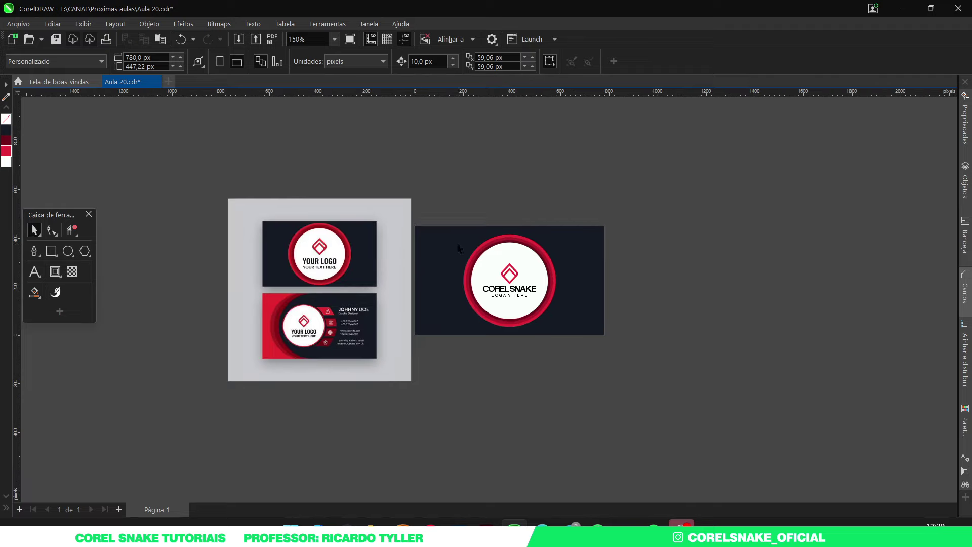
left_click_drag(356, 297, 339, 297)
left_click(423, 238)
left_click_drag(394, 175, 524, 400)
right_click(523, 400)
left_click_drag(322, 334, 326, 391)
scroll(326, 391, "up", 3)
scroll(544, 420, "down", 1)
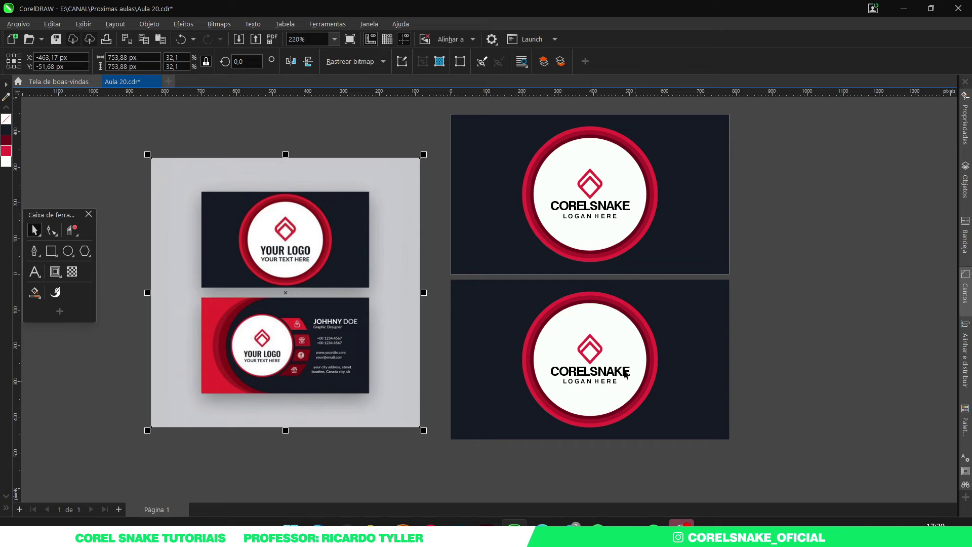
Step: Delete the two darker rings from the lower card and scale its red circle down to about 337 px in diameter
scroll(540, 385, "up", 1)
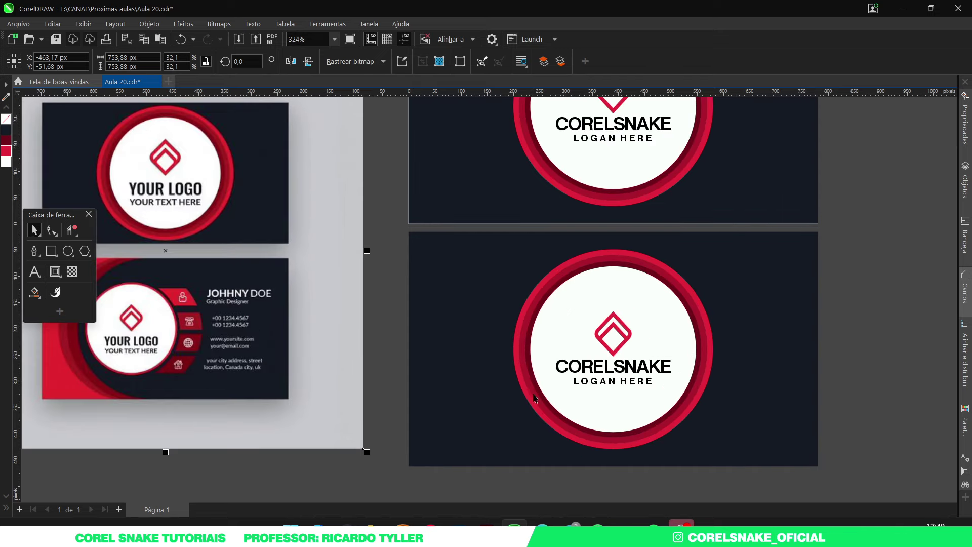
left_click(535, 397)
key("Escape")
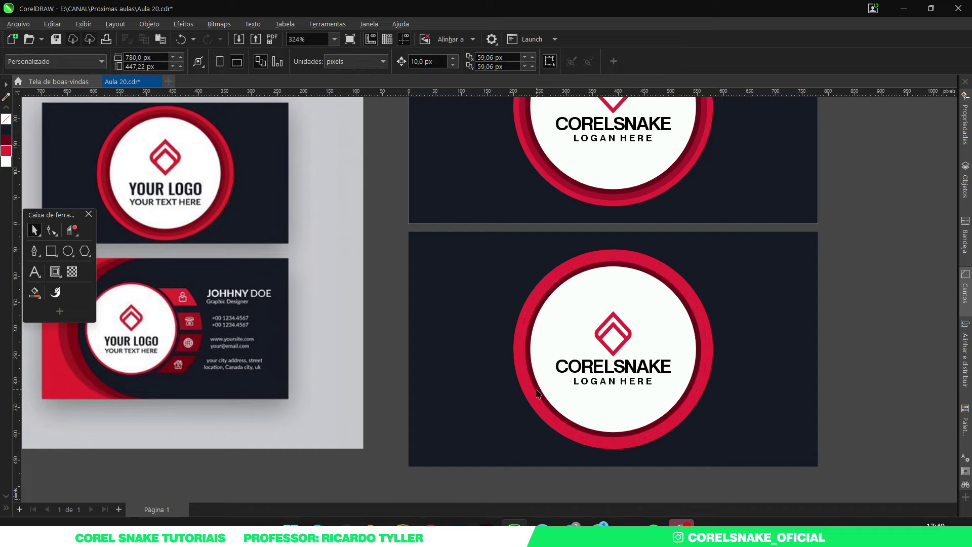
left_click(538, 393)
key("Delete")
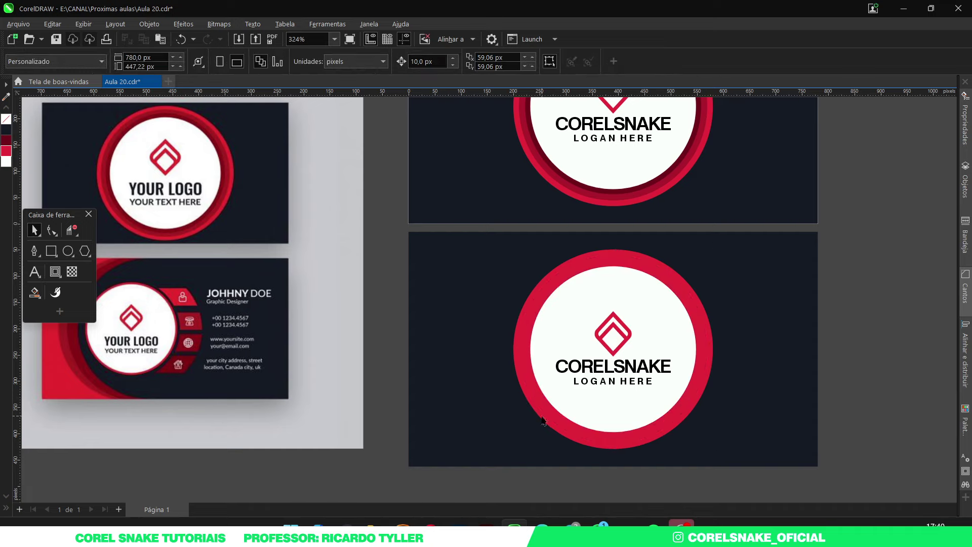
left_click(542, 420)
left_click_drag(717, 453, 708, 450)
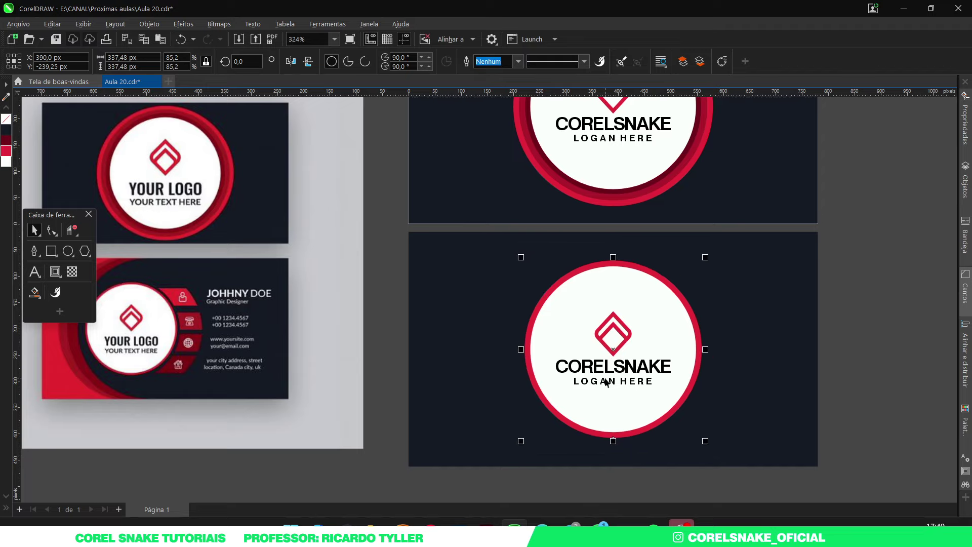
Step: Move the lower card's whole circular logo off the card into the empty space beside it
scroll(605, 379, "down", 3)
left_click_drag(806, 297, 578, 413)
left_click_drag(598, 366, 794, 366)
left_click(638, 458)
scroll(516, 382, "up", 2)
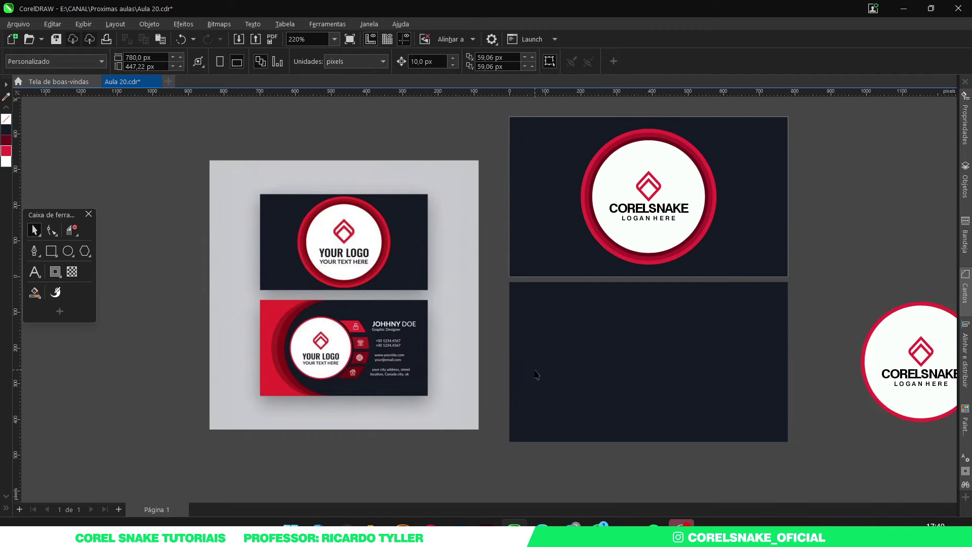
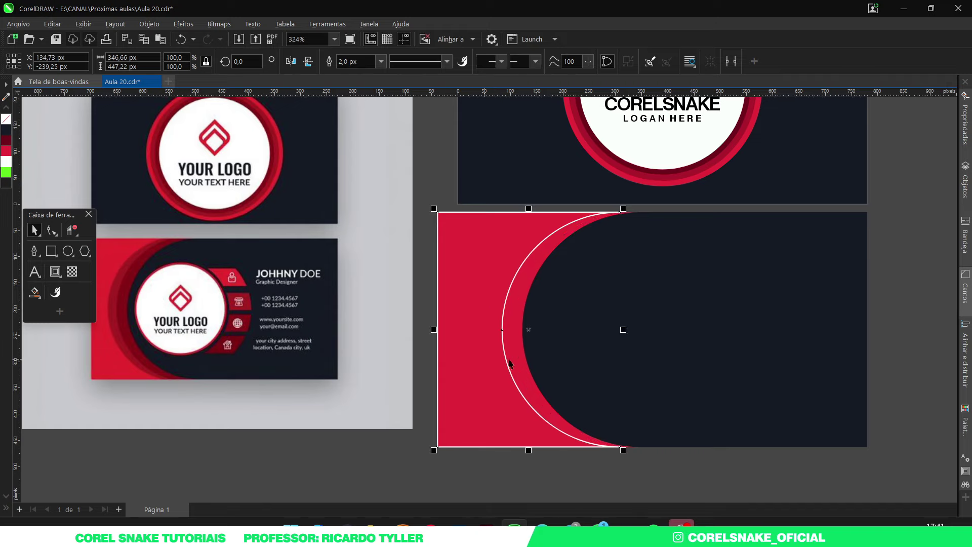
Step: Place another copy of the curved outline slightly farther left and sample the crescents' dark reds from the reference card into the palette
left_click_drag(498, 330, 483, 340)
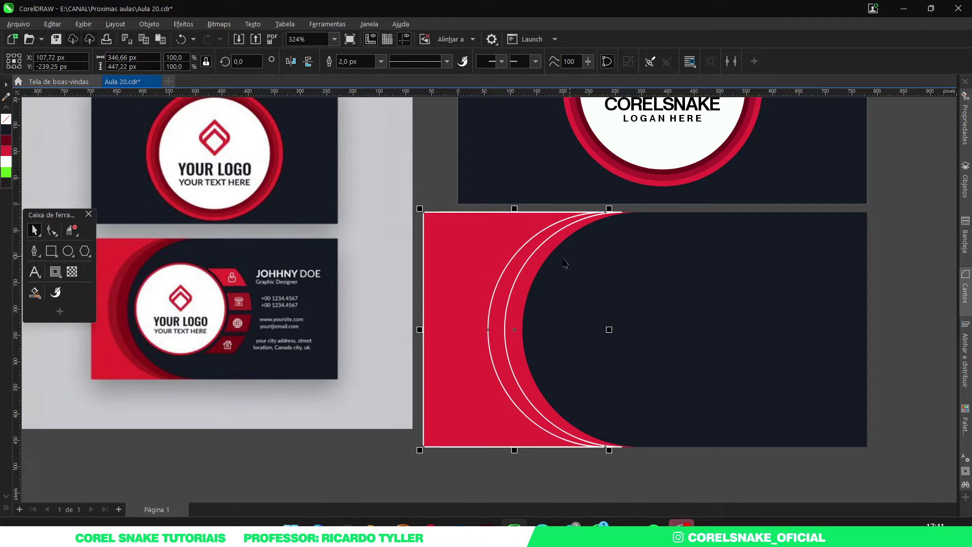
scroll(163, 313, "up", 5)
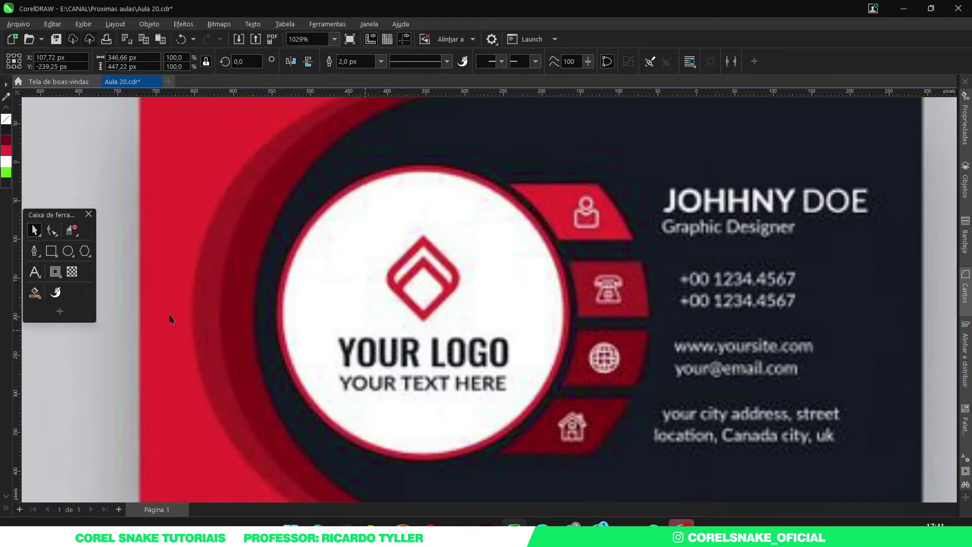
left_click(6, 97)
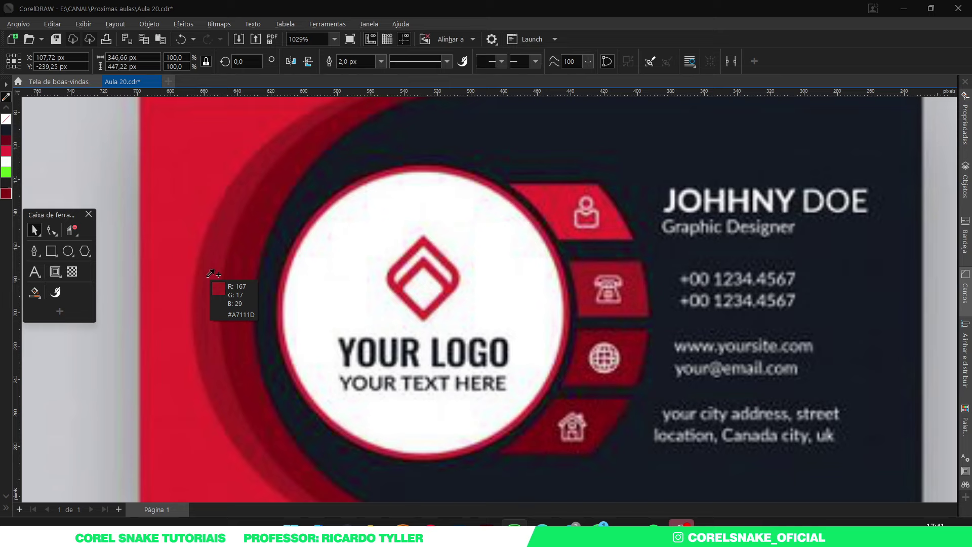
left_click(209, 274)
Step: Use Smart Fill to create two green crescents from the areas between the curved outlines on the lower card
scroll(262, 267, "down", 4)
scroll(491, 284, "up", 1)
scroll(491, 285, "down", 1)
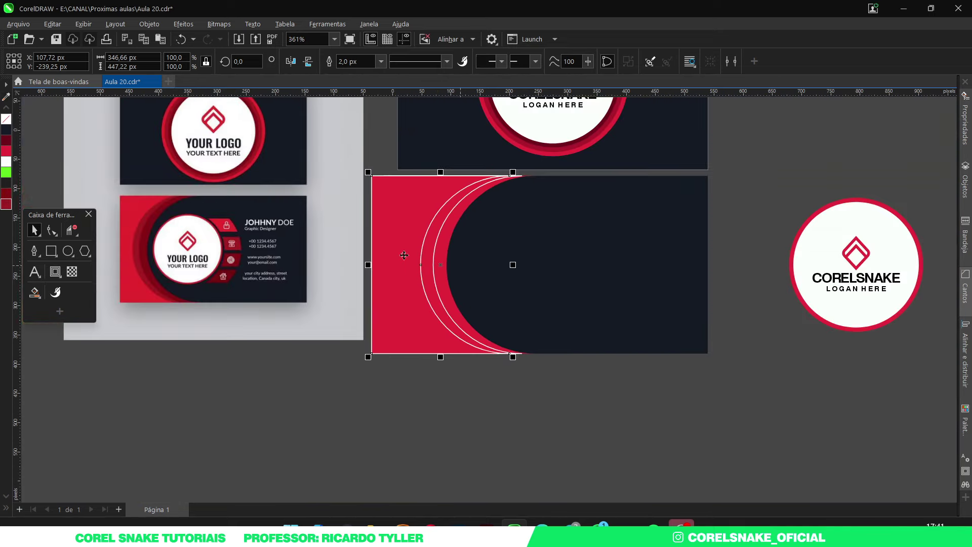
scroll(492, 284, "up", 1)
scroll(523, 310, "down", 1)
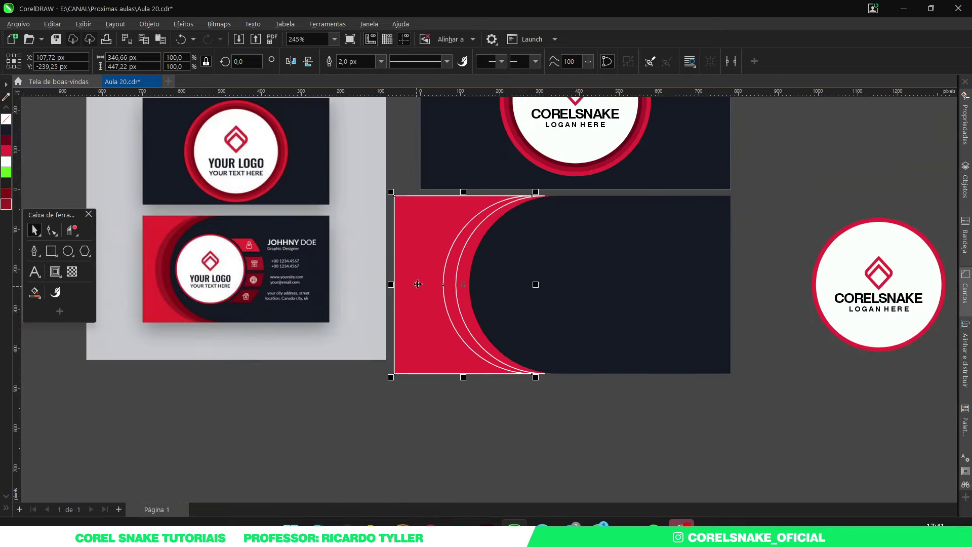
scroll(456, 284, "up", 1)
scroll(506, 293, "down", 2)
scroll(506, 293, "up", 2)
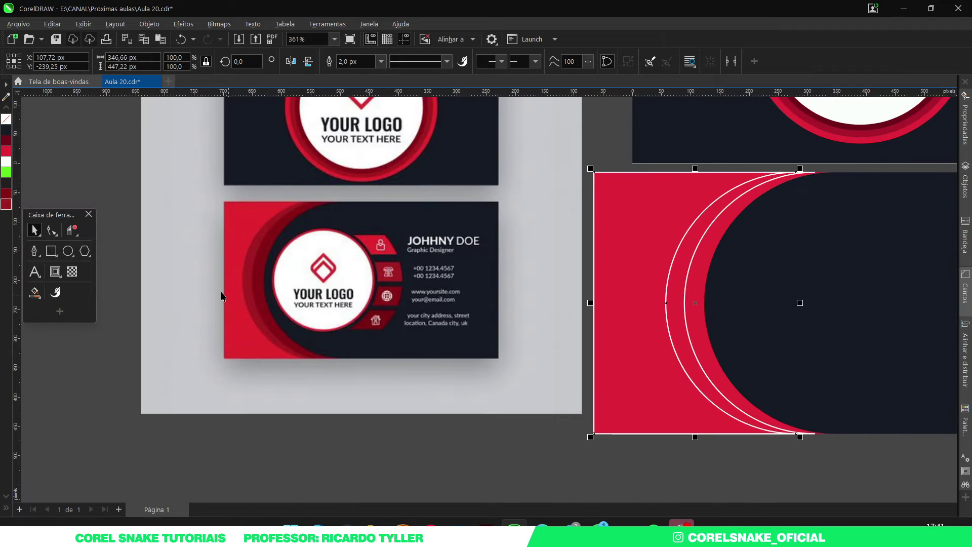
scroll(436, 311, "down", 1)
scroll(496, 299, "up", 1)
scroll(496, 298, "down", 1)
scroll(507, 292, "up", 1)
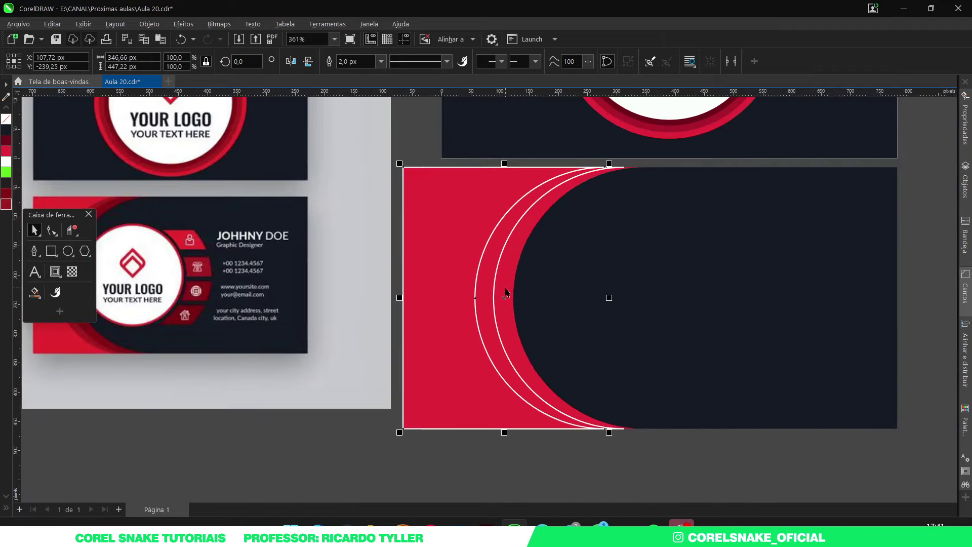
key("s")
left_click(505, 288)
left_click(479, 285)
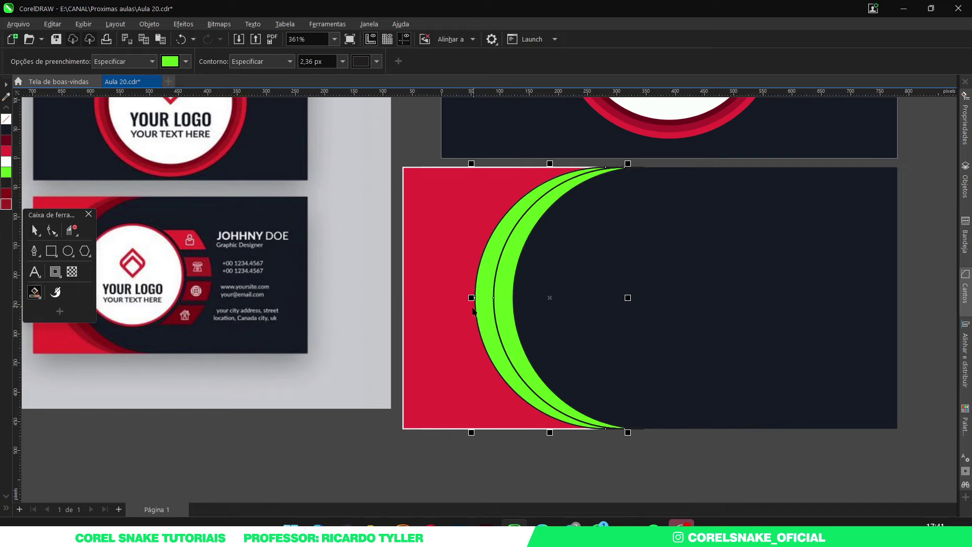
Step: Delete the two offset white outline copies that overlap the lower card's red area
key("space")
left_click(435, 300)
key("Delete")
left_click(451, 329)
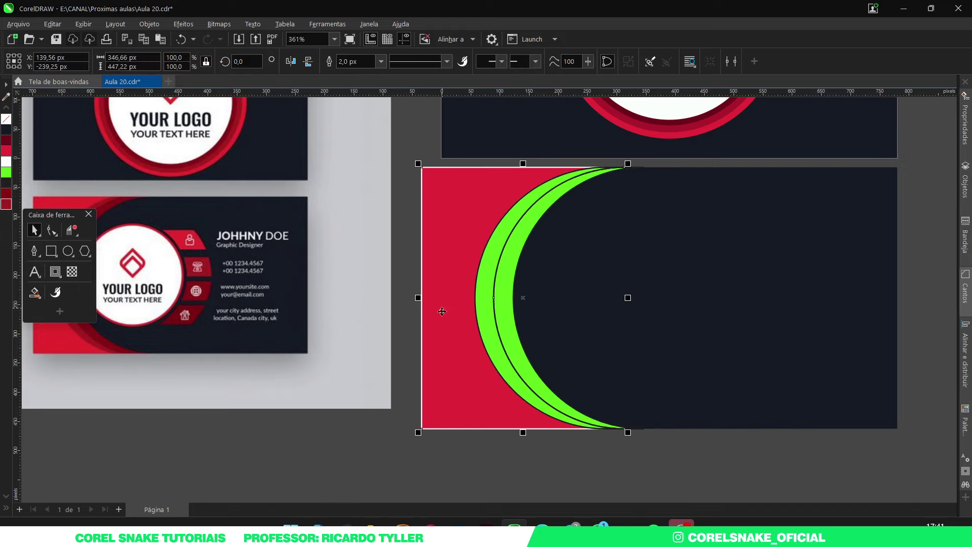
key("Escape")
Step: Recolour the inner green crescent with the darkest sampled red and the outer one with the lighter sampled dark red
scroll(406, 337, "down", 1)
left_click(455, 300)
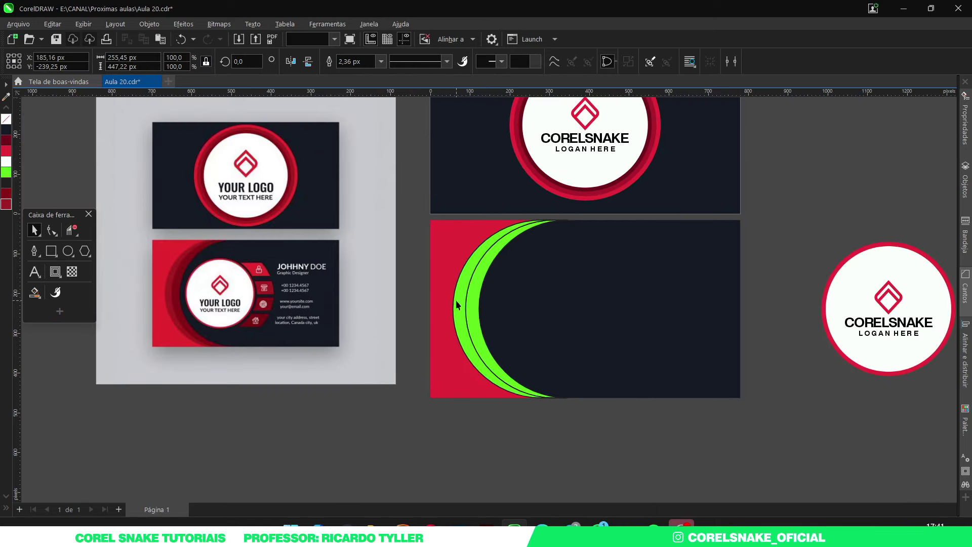
scroll(456, 300, "up", 1)
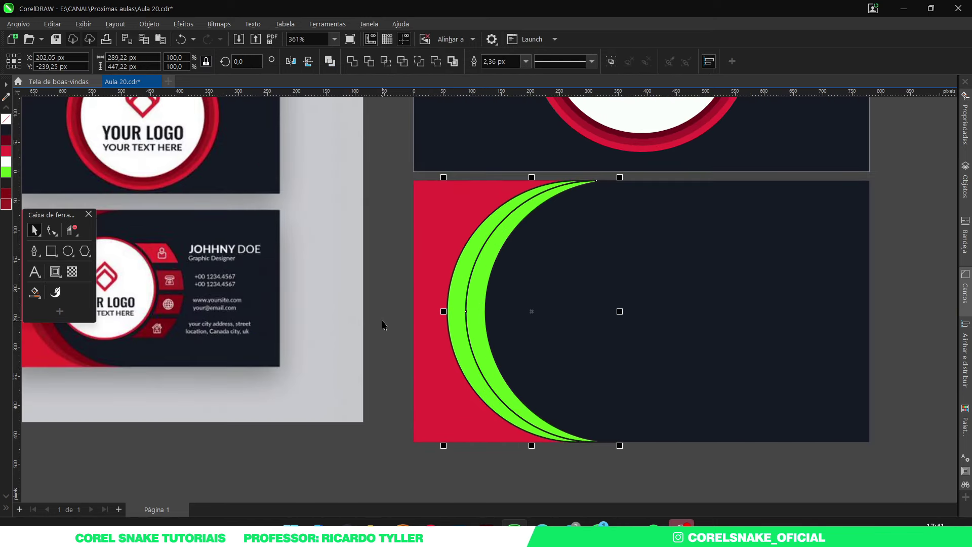
left_click(384, 325)
left_click(473, 303)
left_click(8, 193)
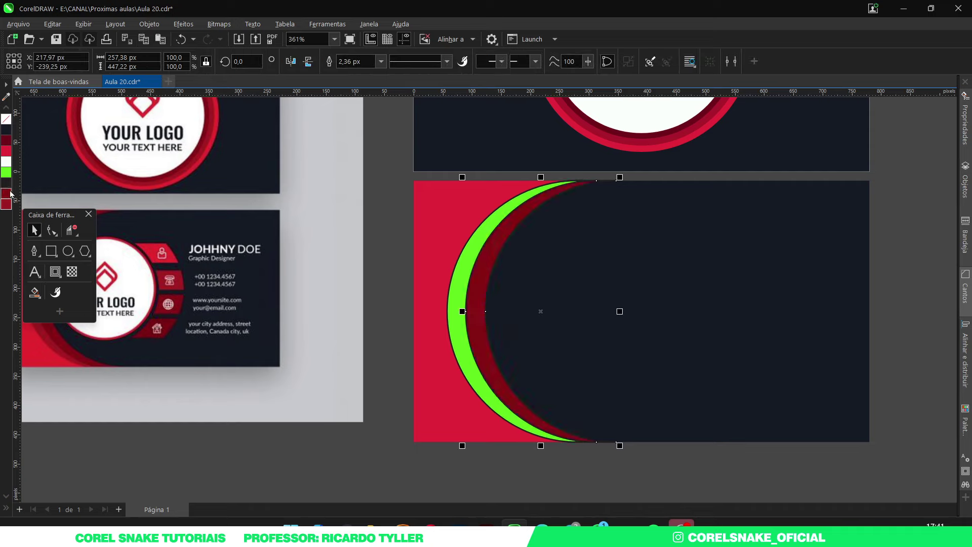
left_click(454, 305)
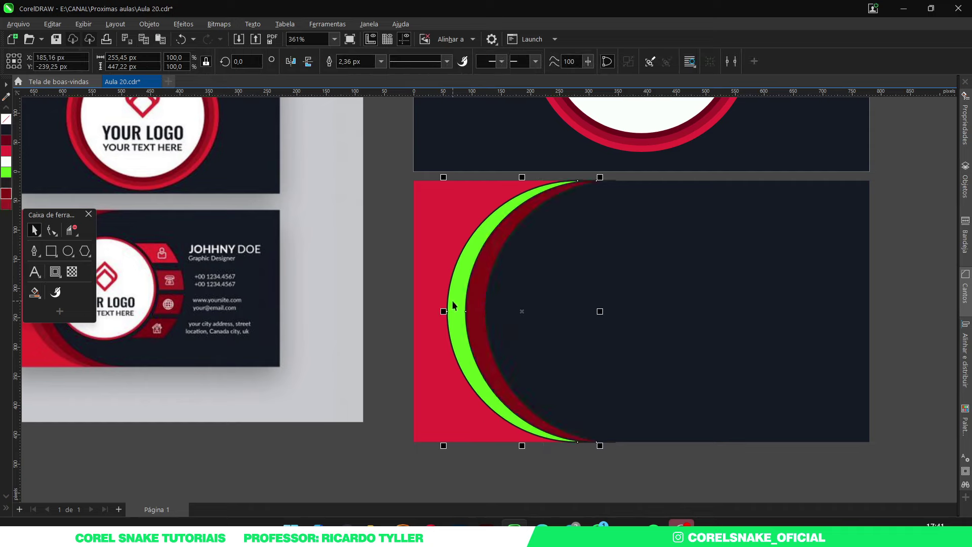
left_click(9, 208)
Step: Remove the outlines from the lower card's red shape and both crescents
scroll(407, 288, "down", 1)
left_click_drag(635, 443, 383, 194)
right_click(6, 121)
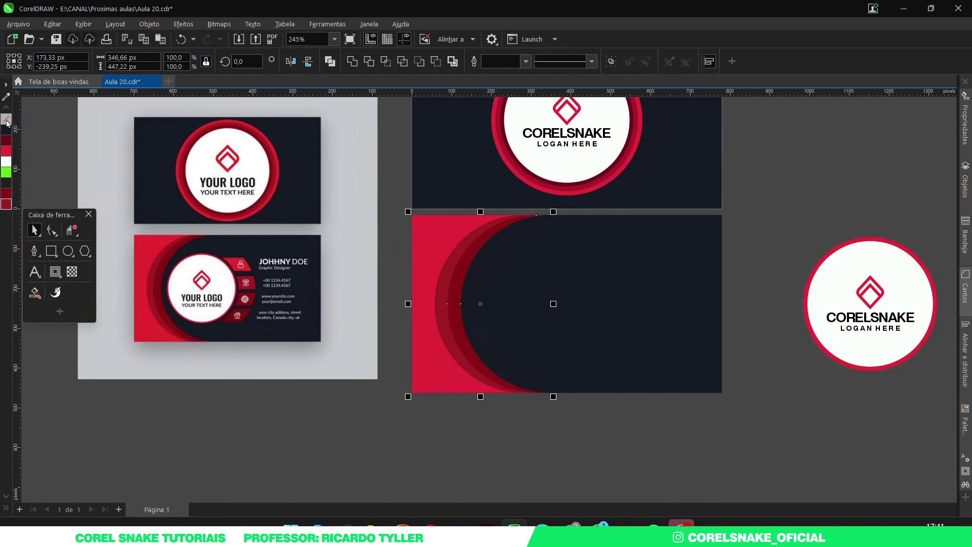
Step: Move the circular CORELSNAKE logo from beside the cards onto the lower card, next to the crescents
scroll(399, 332, "down", 1)
left_click(716, 408)
left_click(699, 353)
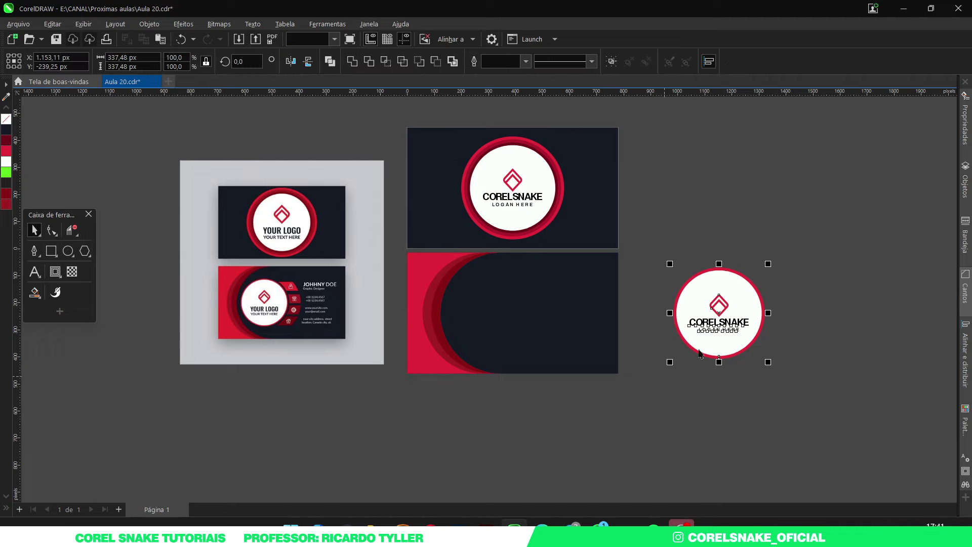
left_click_drag(721, 327, 498, 329)
scroll(497, 329, "up", 2)
Step: Scale the lower card's circular logo down to about 293 px in diameter and shift it slightly left towards the crescents
key("ctrl+z")
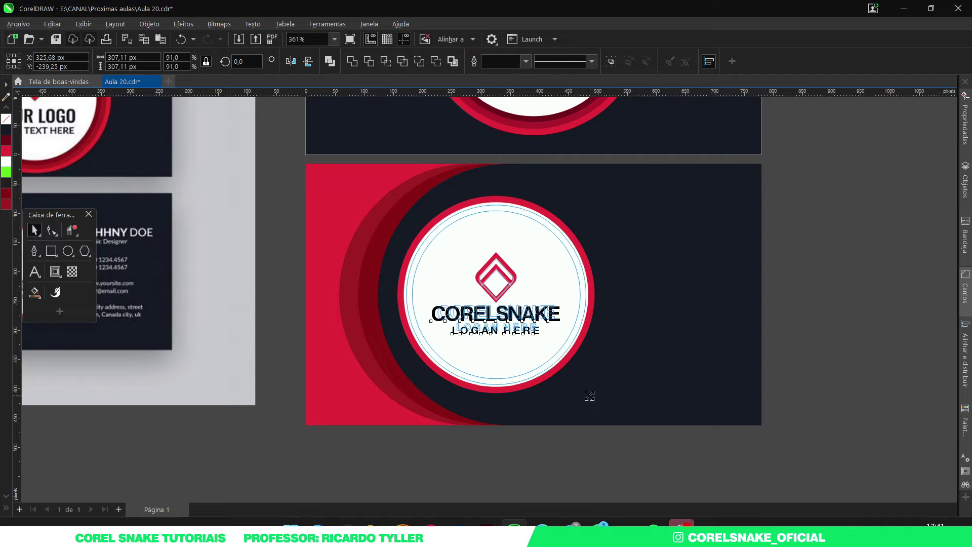
key("ctrl+shift+z")
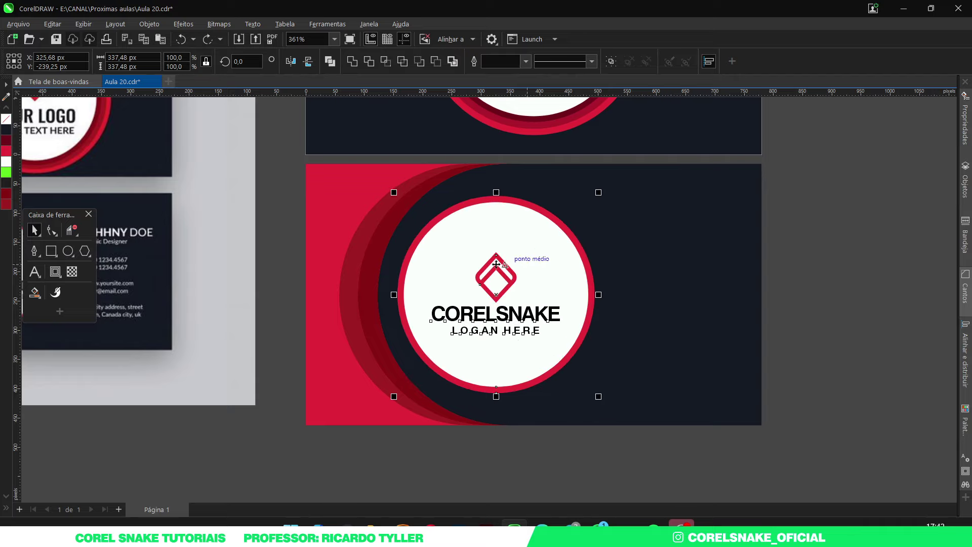
left_click_drag(599, 396, 586, 391)
scroll(585, 393, "down", 1)
left_click_drag(496, 383, 483, 358)
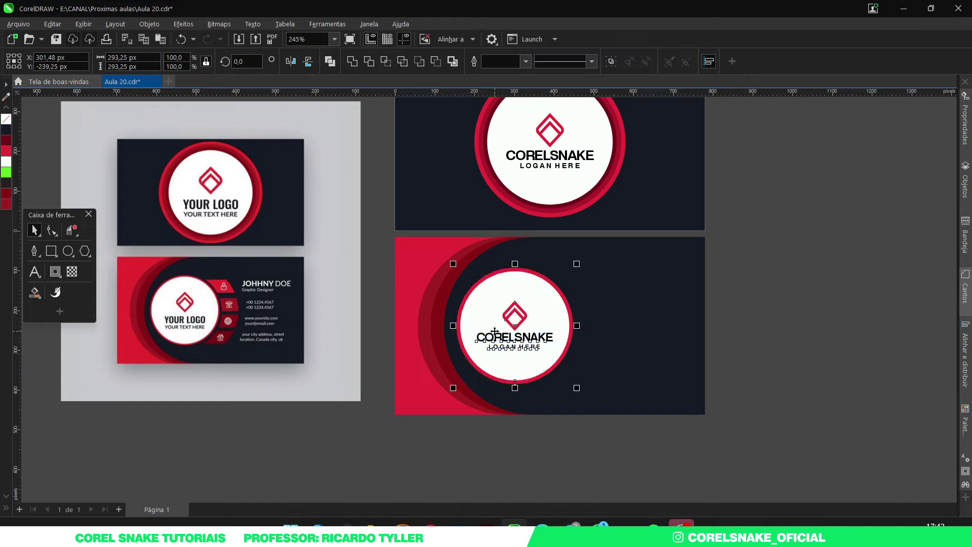
left_click(584, 471)
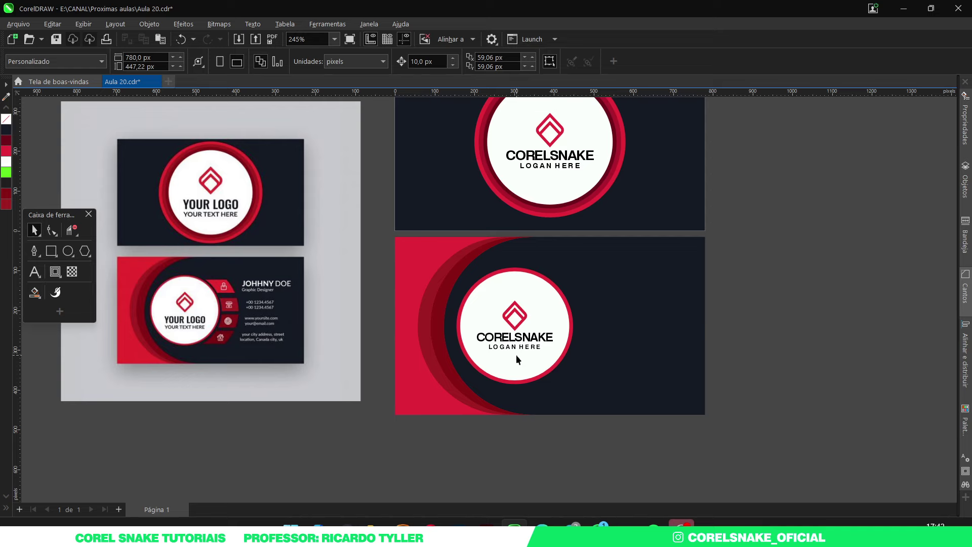
Step: Duplicate the lower logo's white circle in front of the logo and give the copy no fill and a white outline
scroll(513, 344, "down", 1)
scroll(522, 305, "up", 1)
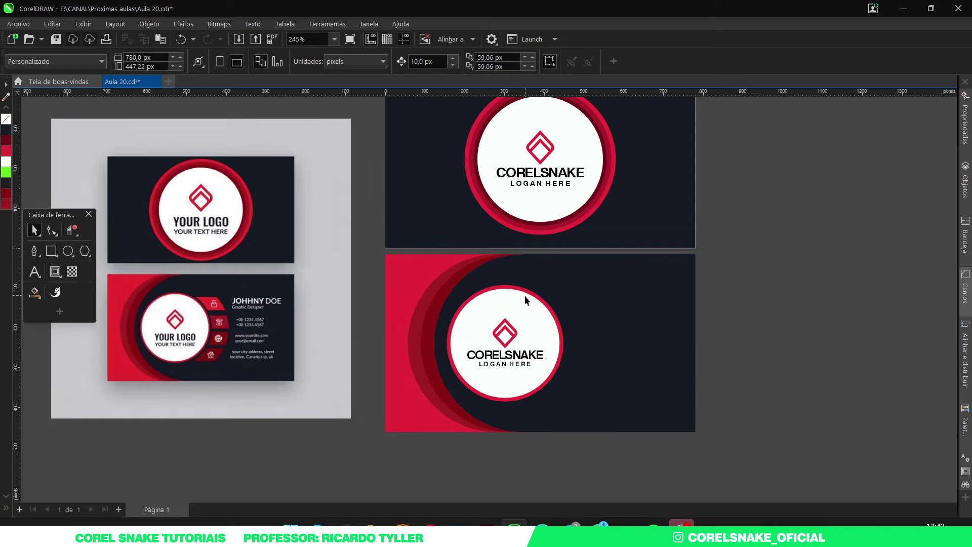
left_click(525, 299)
key("Delete")
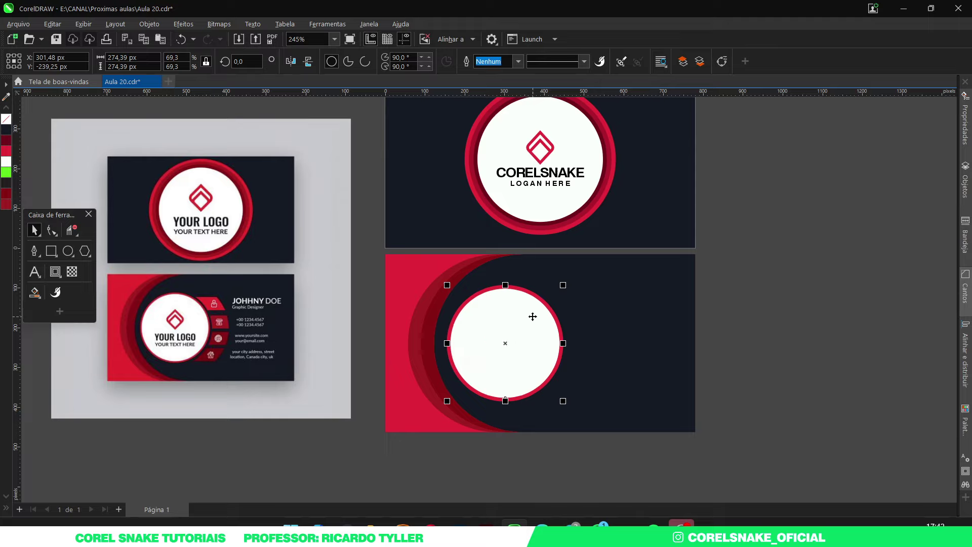
left_click(7, 120)
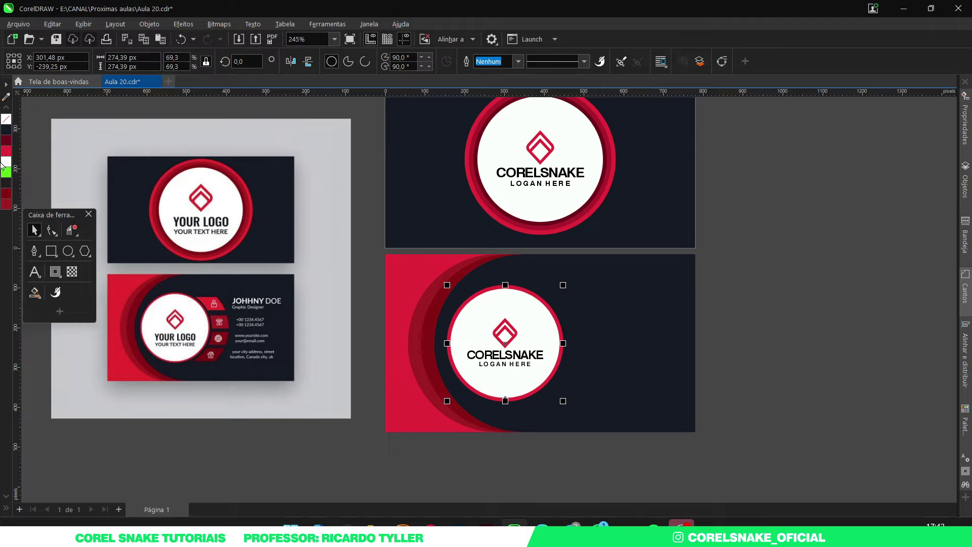
right_click(5, 164)
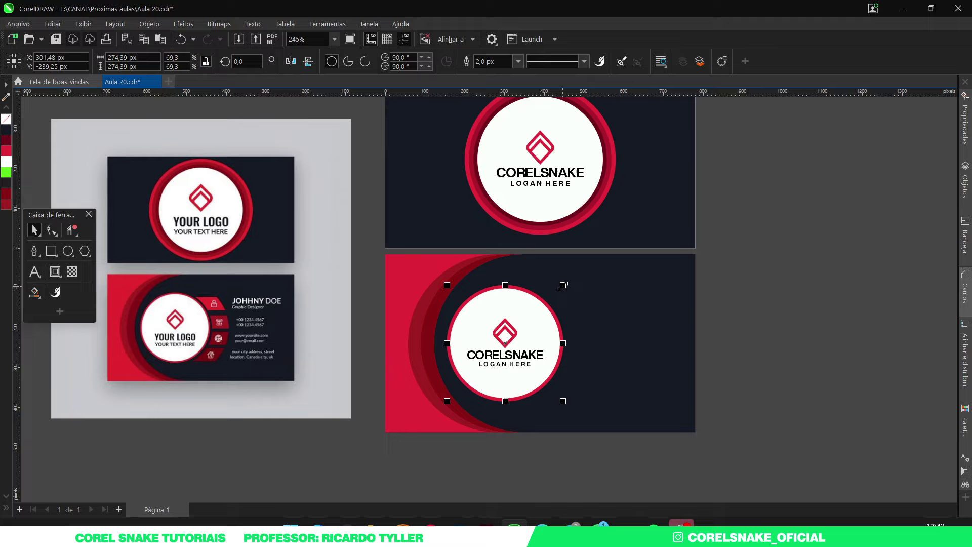
Step: Enlarge the white circle outline to about 314 px in diameter, just outside the logo's red ring
left_click_drag(563, 285, 574, 276)
scroll(200, 302, "up", 5)
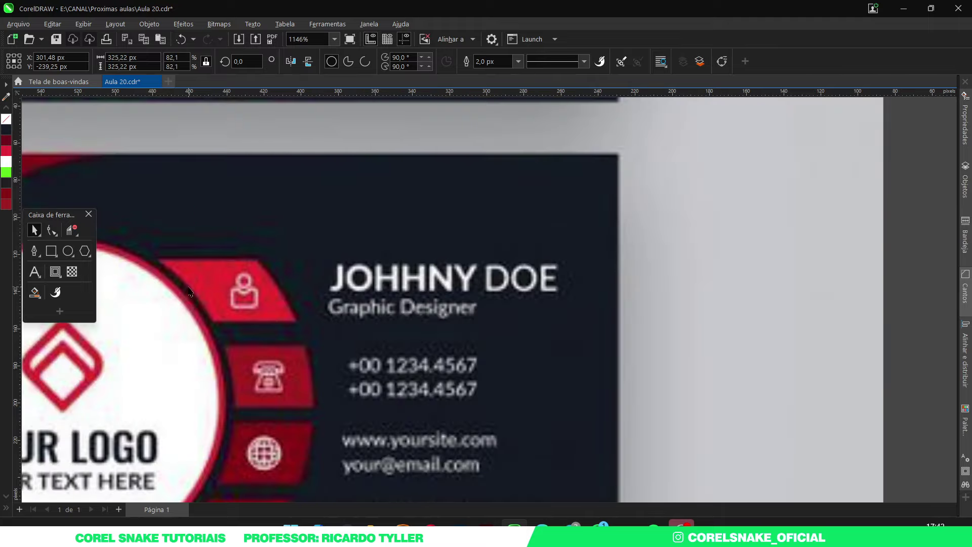
scroll(191, 296, "down", 4)
scroll(719, 430, "up", 4)
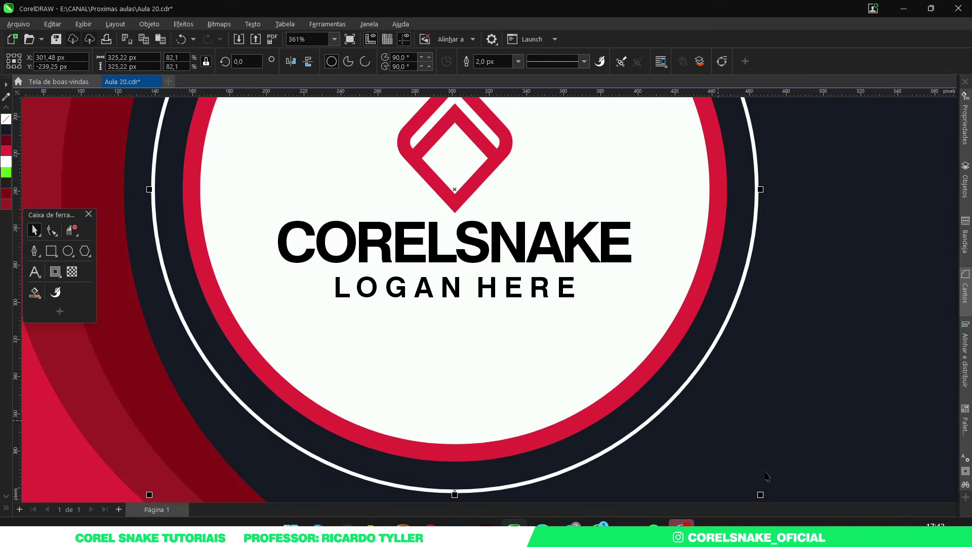
left_click_drag(760, 493, 743, 492)
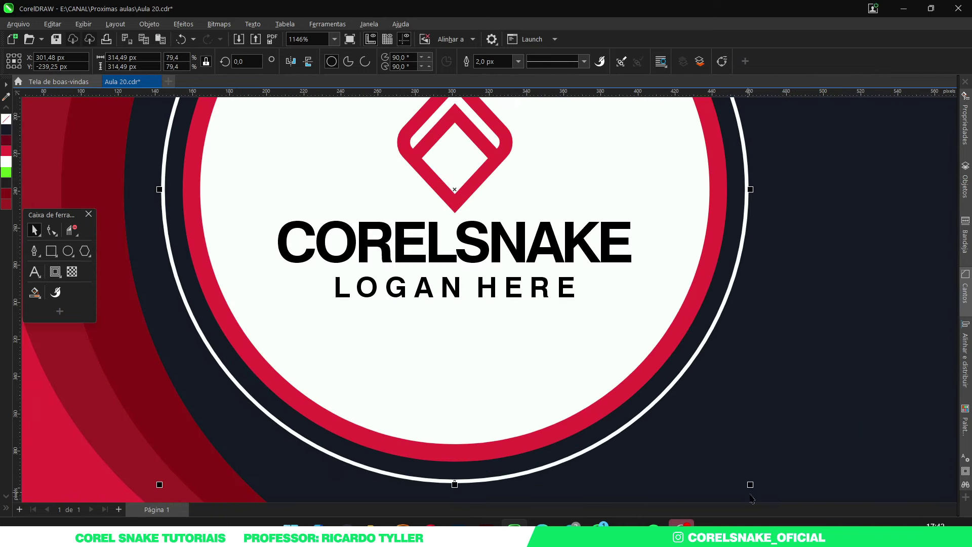
Step: Add a larger concentric copy of the circle outline, about 443.5 px in diameter, reaching almost the lower card's full height
scroll(481, 380, "down", 4)
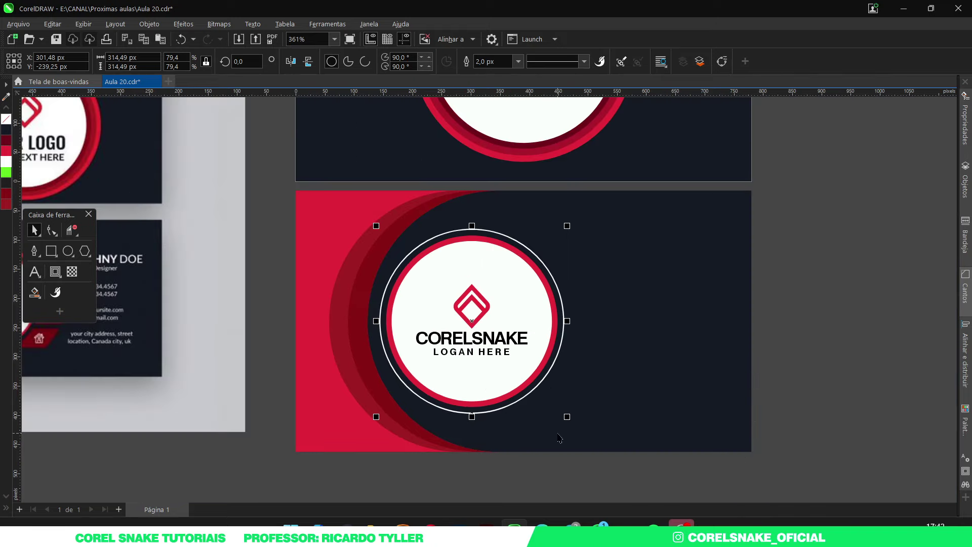
left_click_drag(568, 417, 603, 465)
scroll(611, 459, "down", 1)
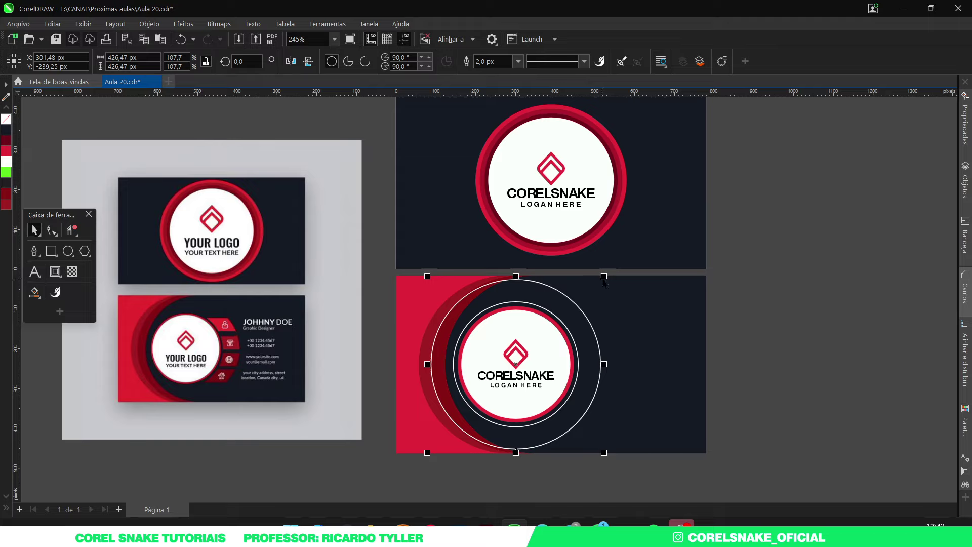
left_click_drag(604, 276, 607, 273)
scroll(489, 293, "up", 5)
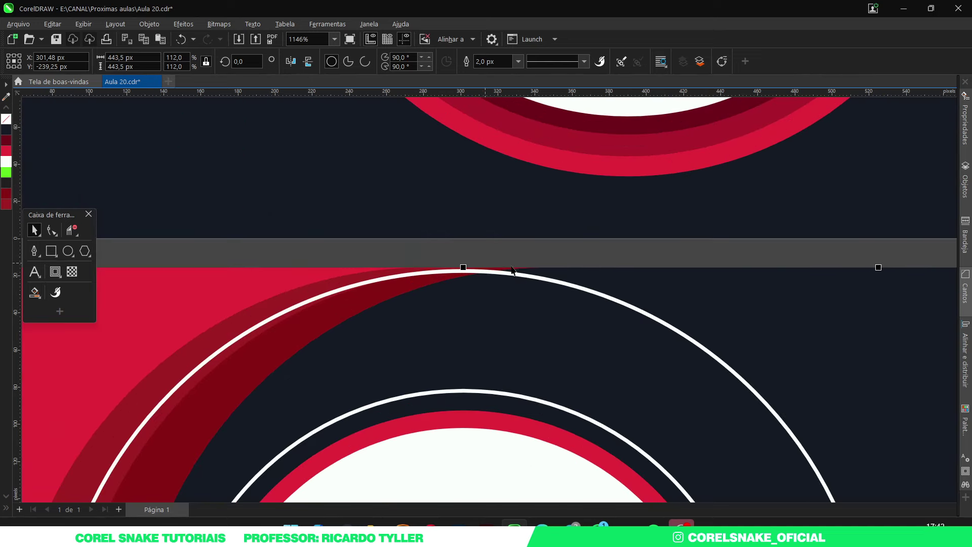
scroll(507, 263, "down", 5)
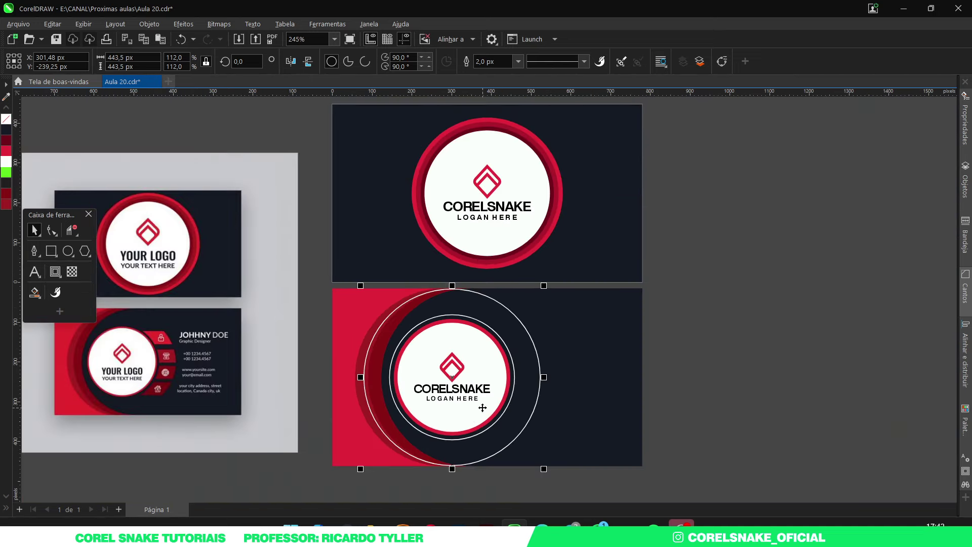
left_click(311, 319)
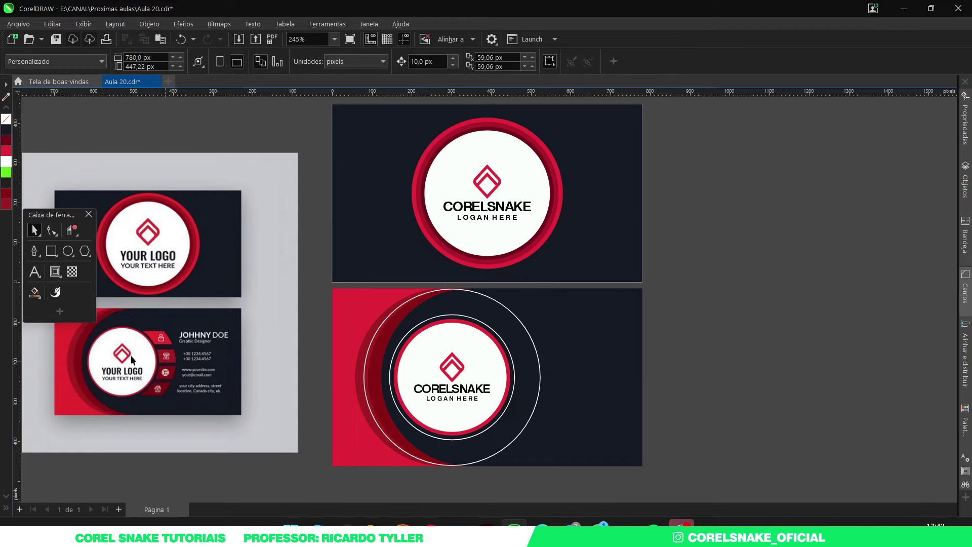
Step: Draw a square about 283 px wide over the right half of the lower card's circular logo, extending past the outer circle
left_click(51, 251)
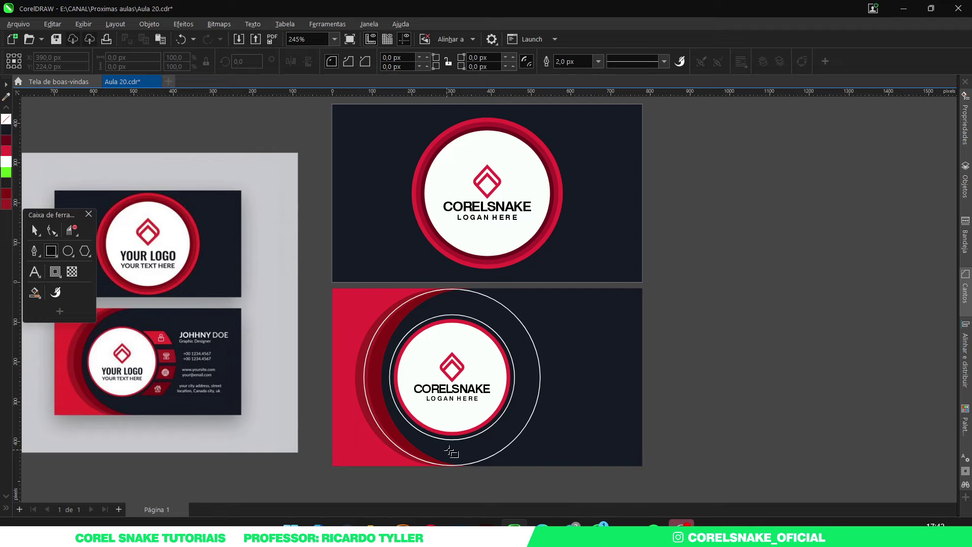
scroll(449, 450, "up", 1)
scroll(494, 441, "down", 1)
scroll(425, 413, "up", 1)
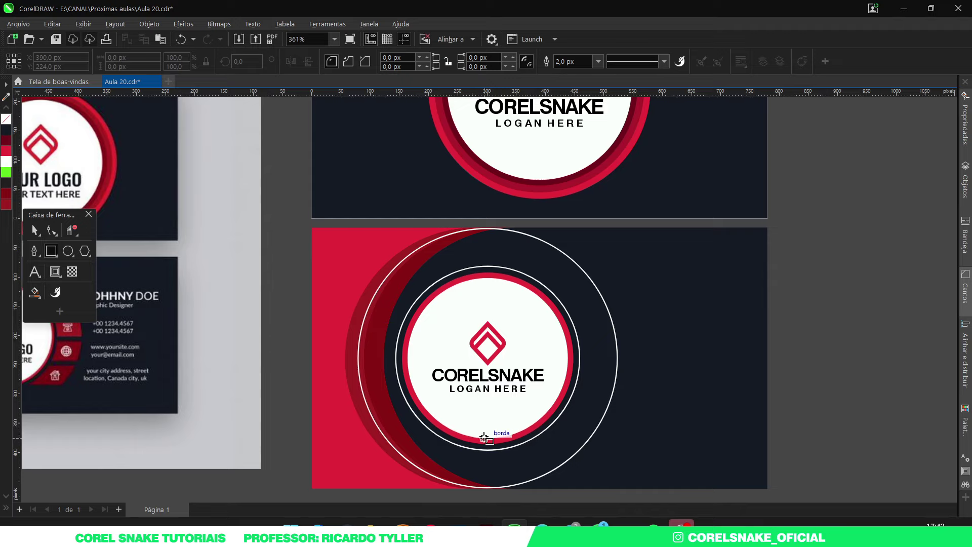
left_click_drag(484, 438, 493, 273)
key("space")
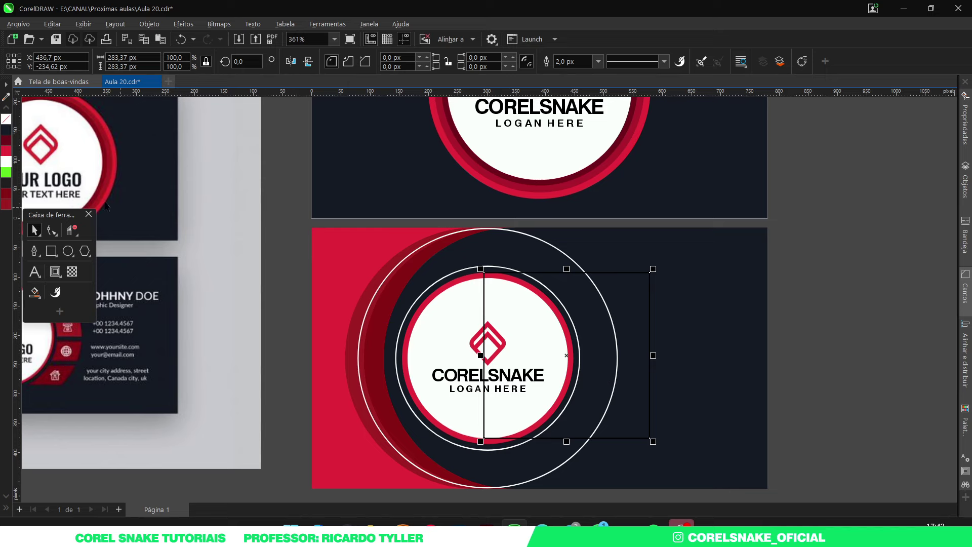
Step: Give the square over the lower card's circular logo a white outline and reduce its height to about 266.4 px
right_click(7, 161)
scroll(527, 347, "down", 1)
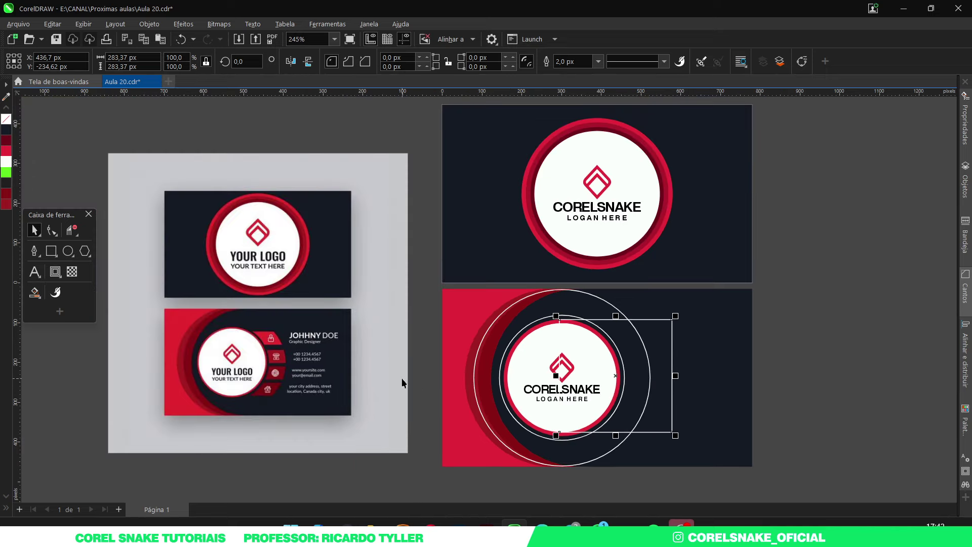
scroll(402, 377, "up", 2)
scroll(644, 328, "up", 1)
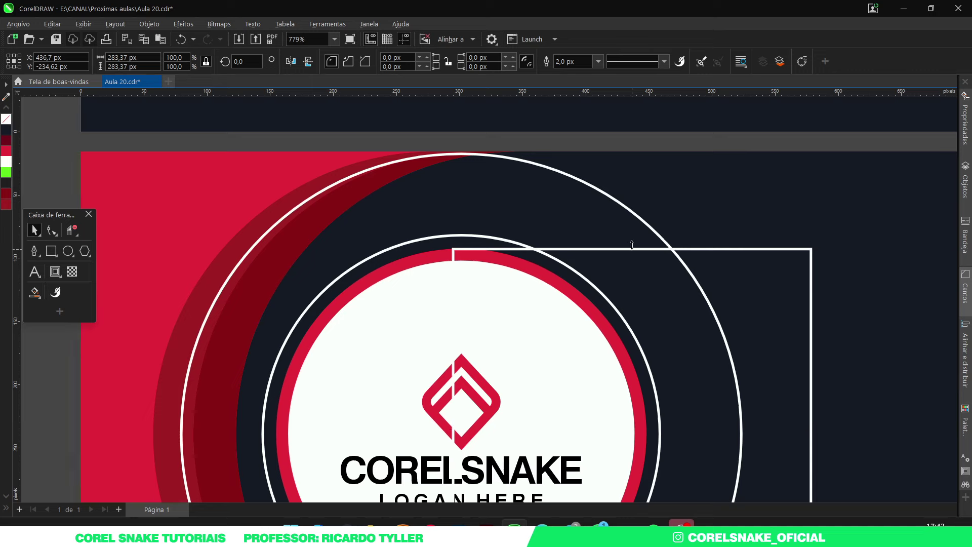
left_click_drag(633, 248, 631, 256)
Step: Examine the four icon tabs beside the circular logo on the reference card's back
scroll(599, 348, "down", 1)
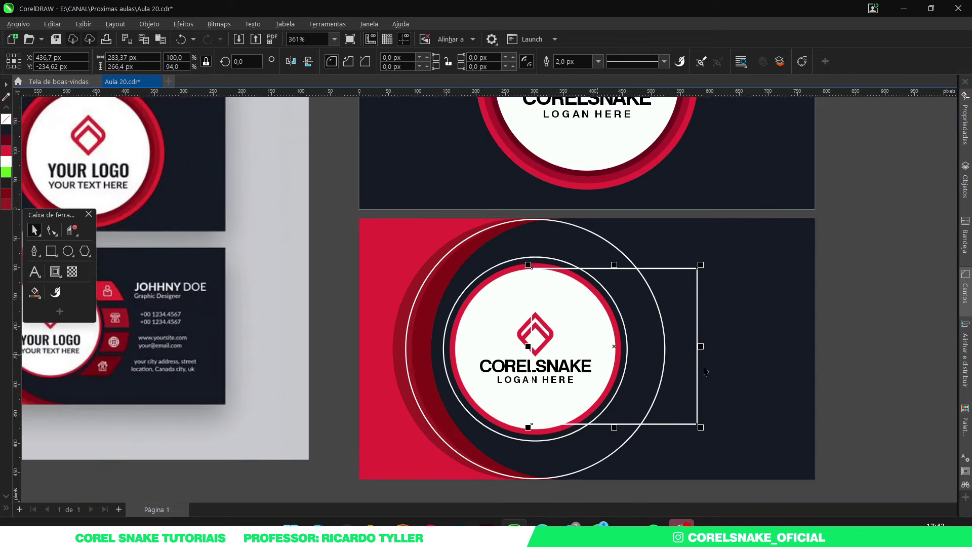
scroll(705, 371, "down", 1)
scroll(675, 353, "up", 1)
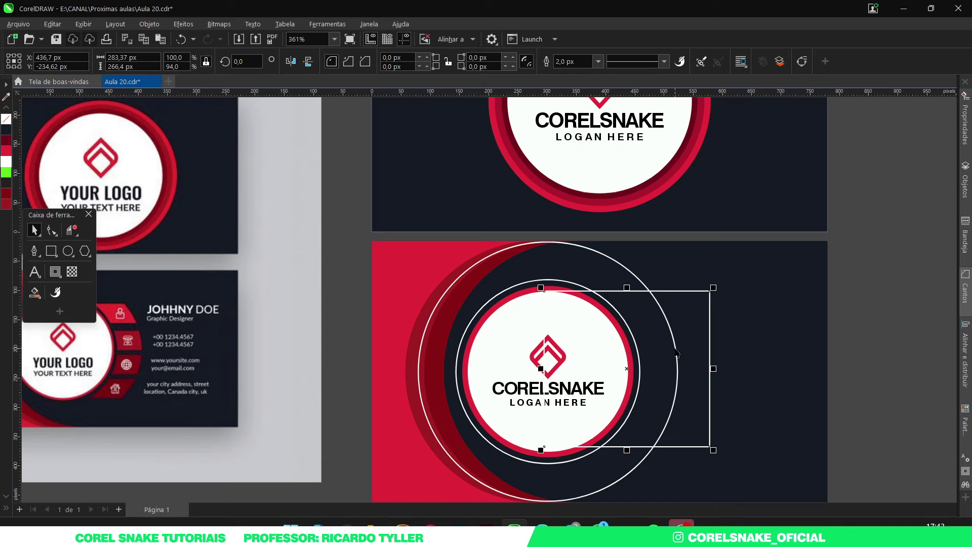
scroll(694, 363, "down", 1)
scroll(321, 368, "up", 1)
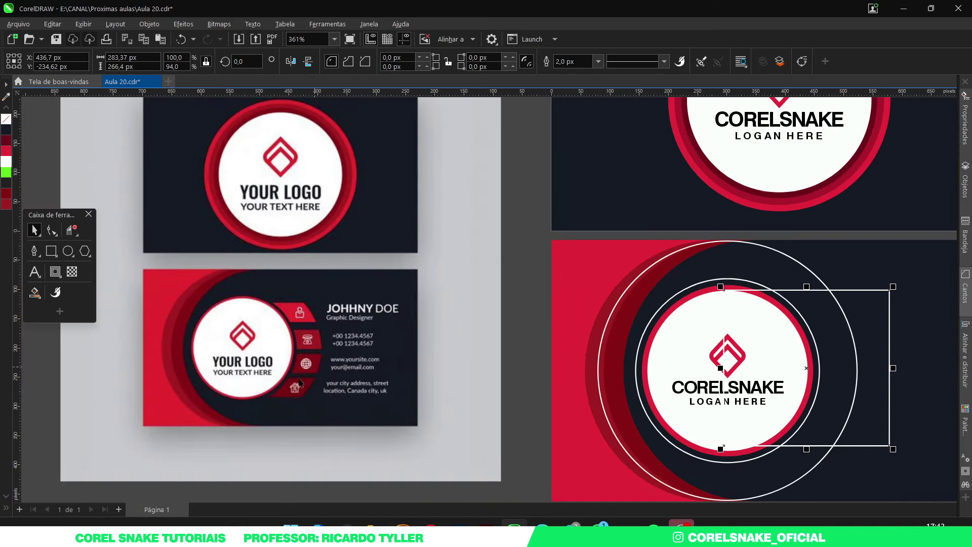
scroll(299, 354, "up", 3)
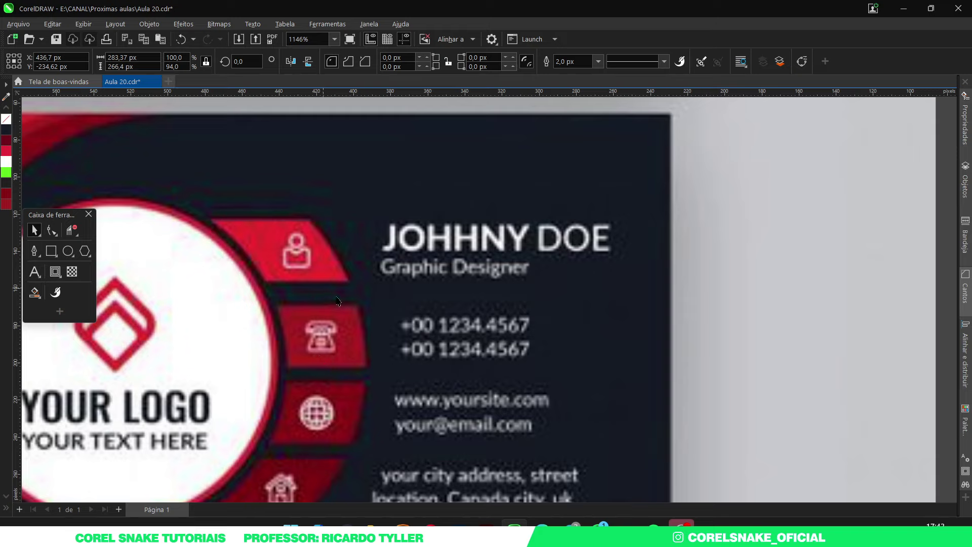
scroll(315, 310, "down", 3)
scroll(478, 306, "up", 2)
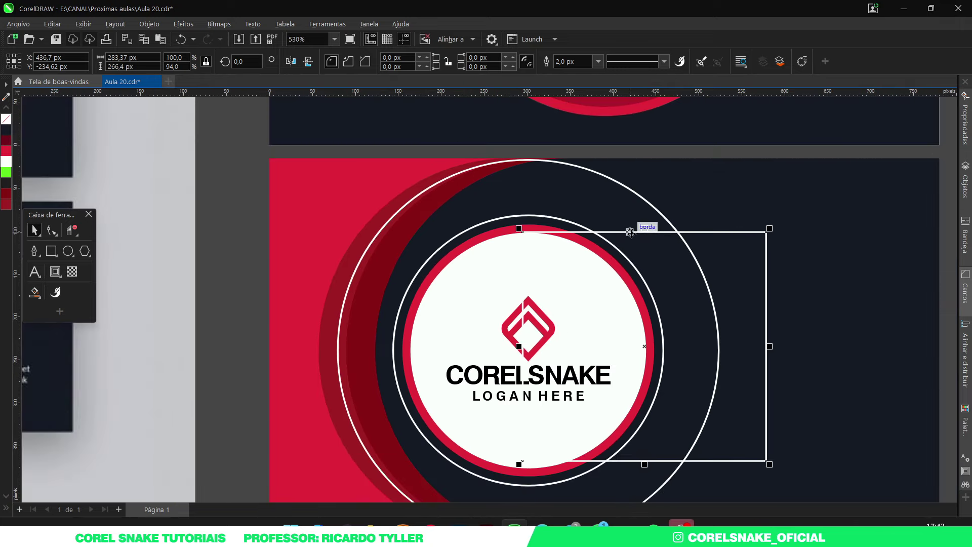
left_click_drag(645, 231, 648, 284)
scroll(671, 321, "down", 5)
scroll(671, 321, "up", 2)
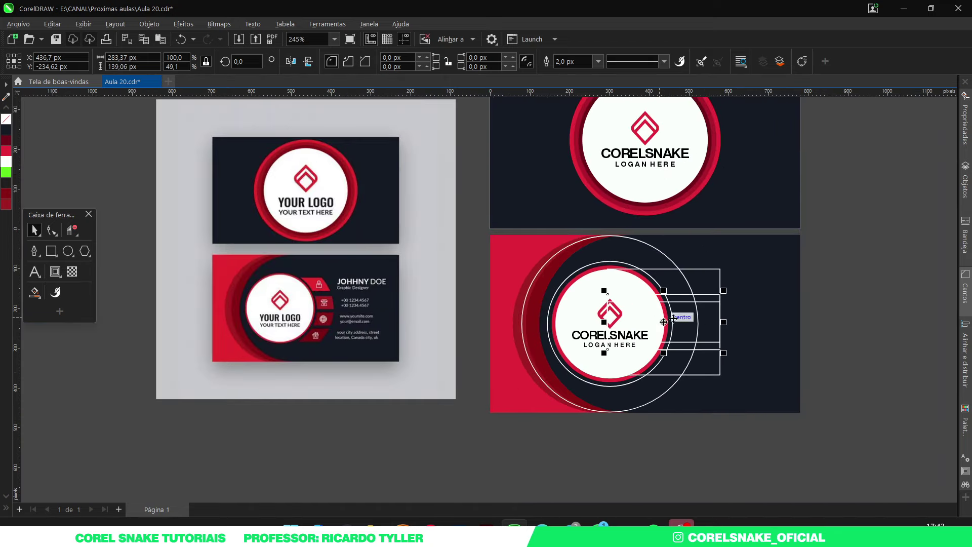
key("ctrl+z")
Step: Draw a graph-paper grid of 1 column and 4 rows over the rectangle, matching its corners
scroll(699, 348, "up", 2)
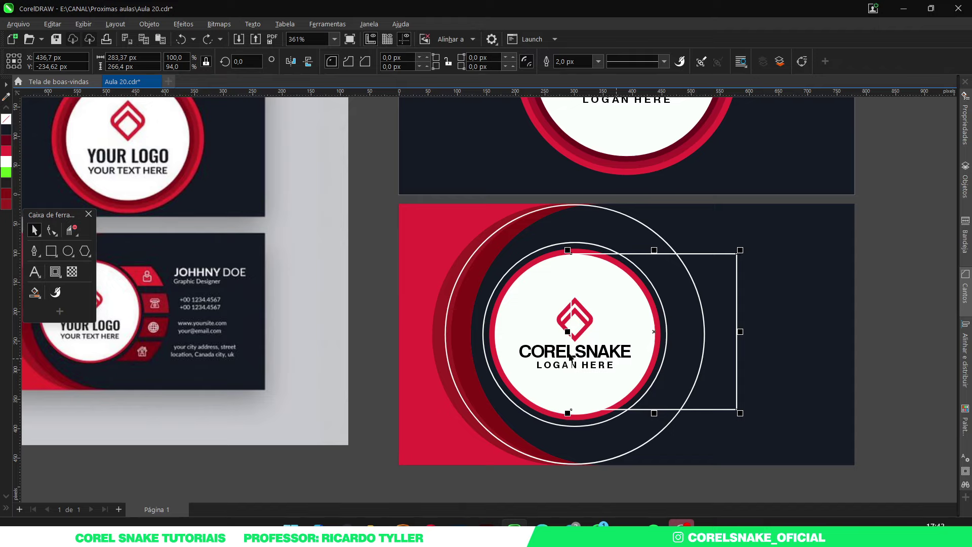
left_click(384, 318)
key("d")
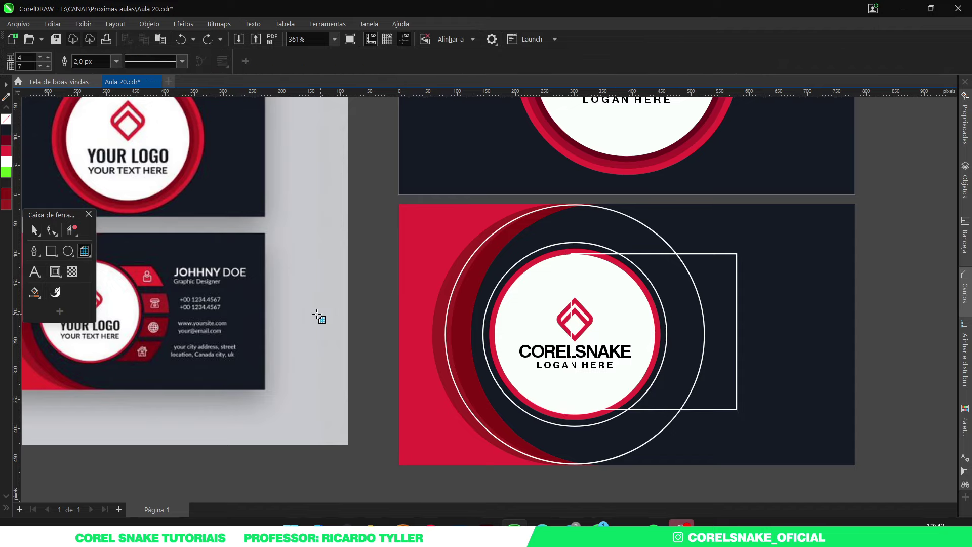
double_click(20, 57)
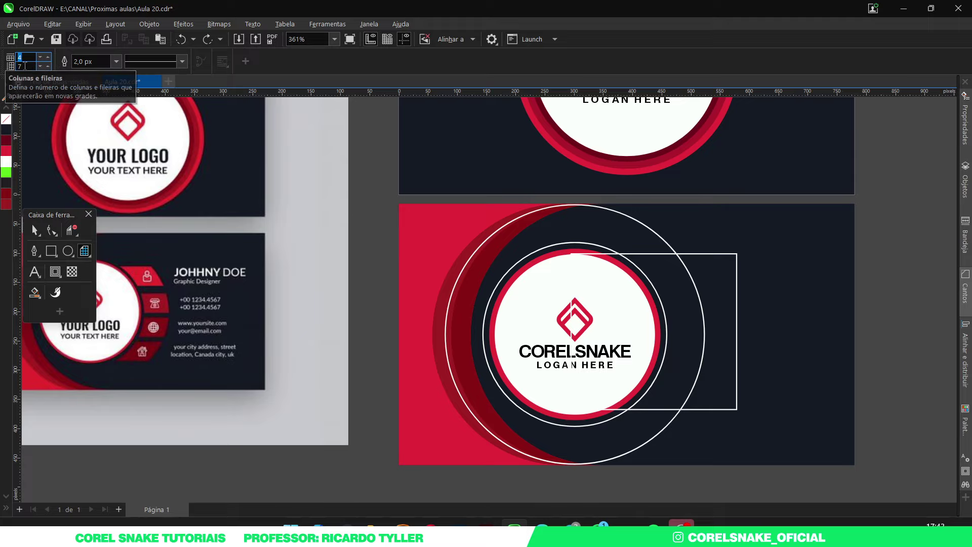
key("Tab")
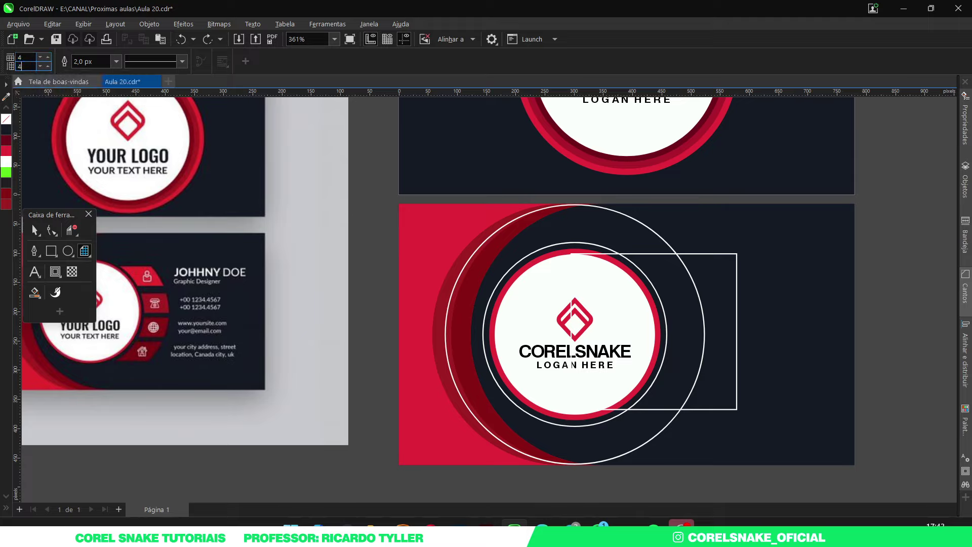
type("4")
key("Tab")
left_click_drag(737, 409, 571, 254)
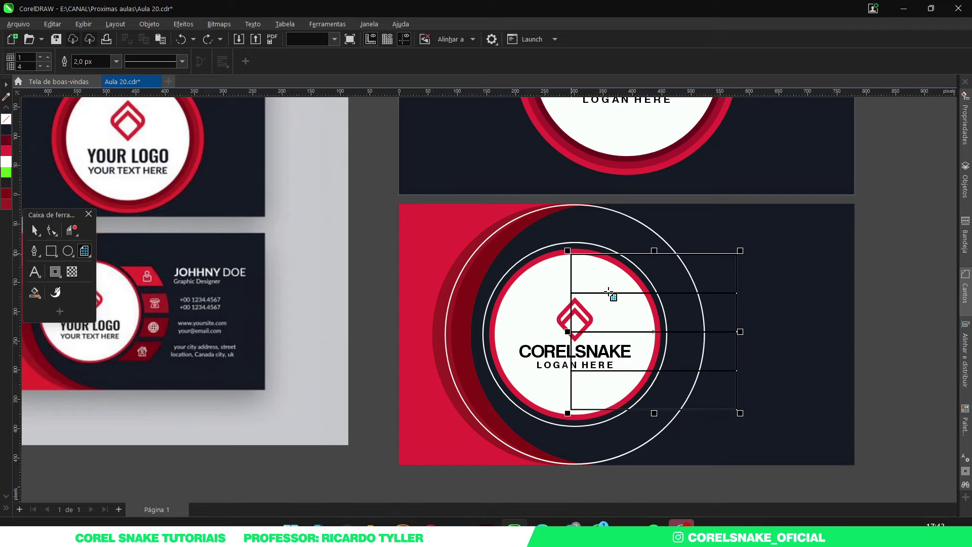
Step: Give the four-row grid a white outline and delete the original rectangle underneath it
right_click(7, 165)
scroll(701, 340, "up", 1)
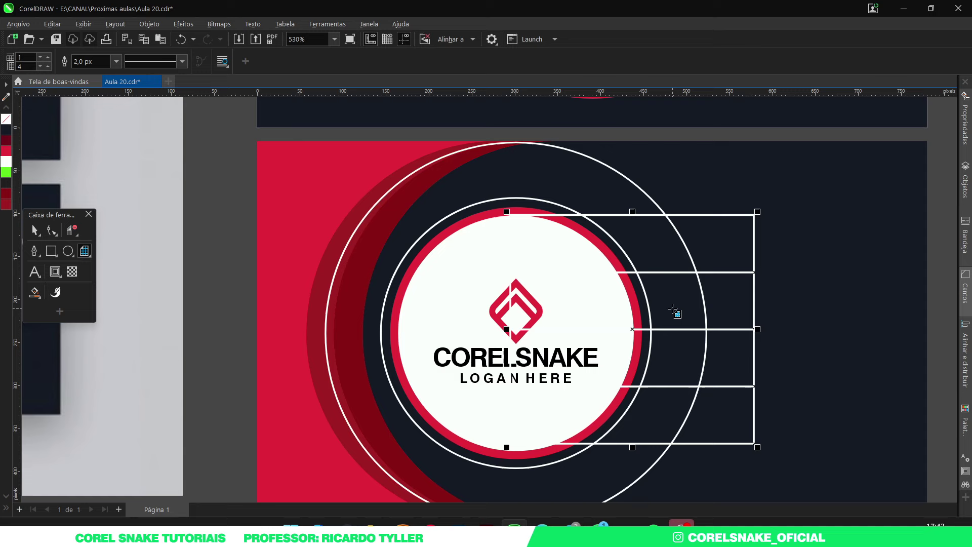
scroll(674, 311, "down", 1)
key("space")
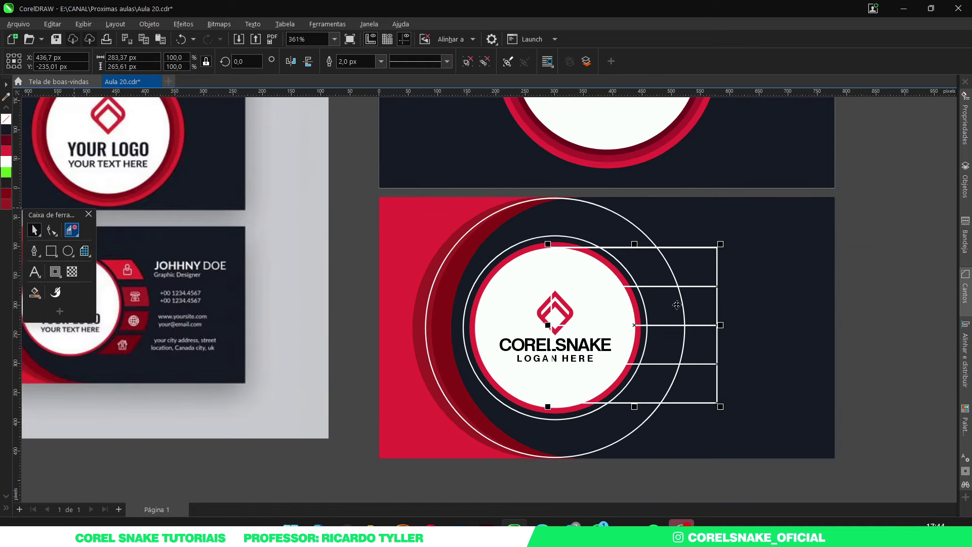
left_click(668, 312)
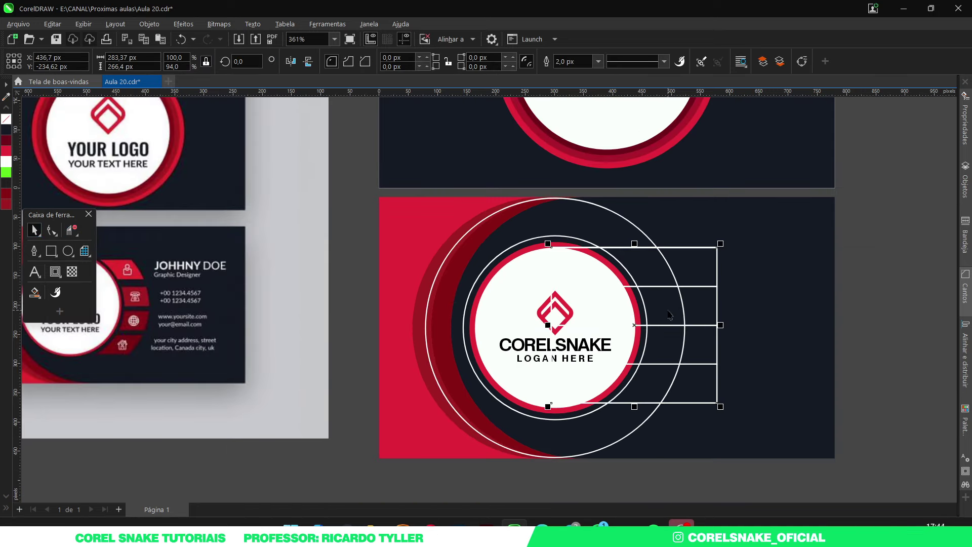
key("Escape")
Step: Apply an inward contour of one step with an offset of about 4.27 px to the four-row grid
left_click(654, 293)
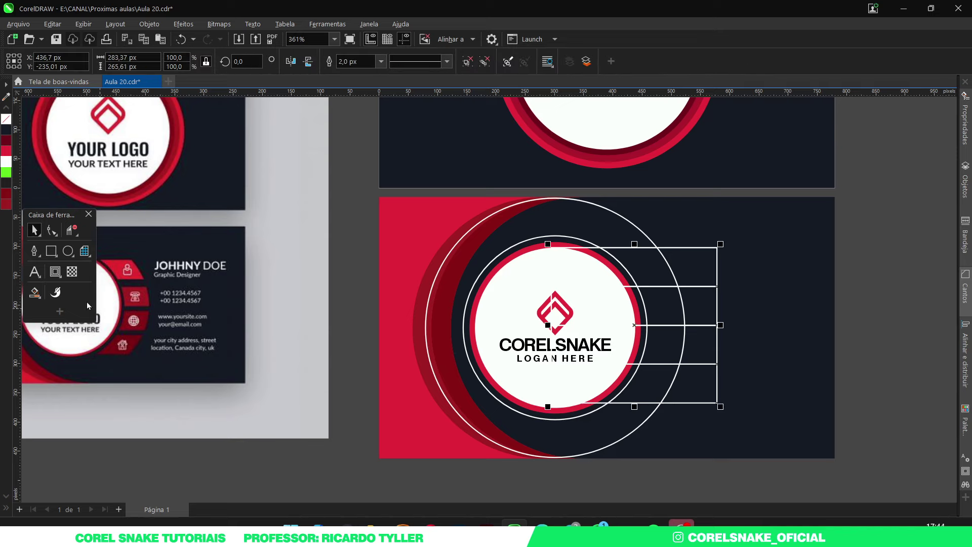
left_click(55, 271)
scroll(658, 267, "up", 1)
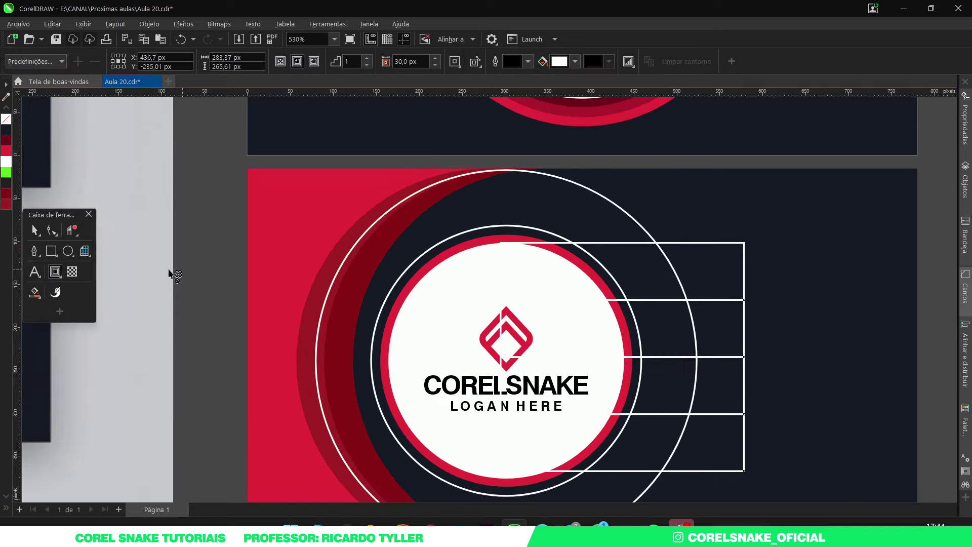
scroll(629, 254, "up", 1)
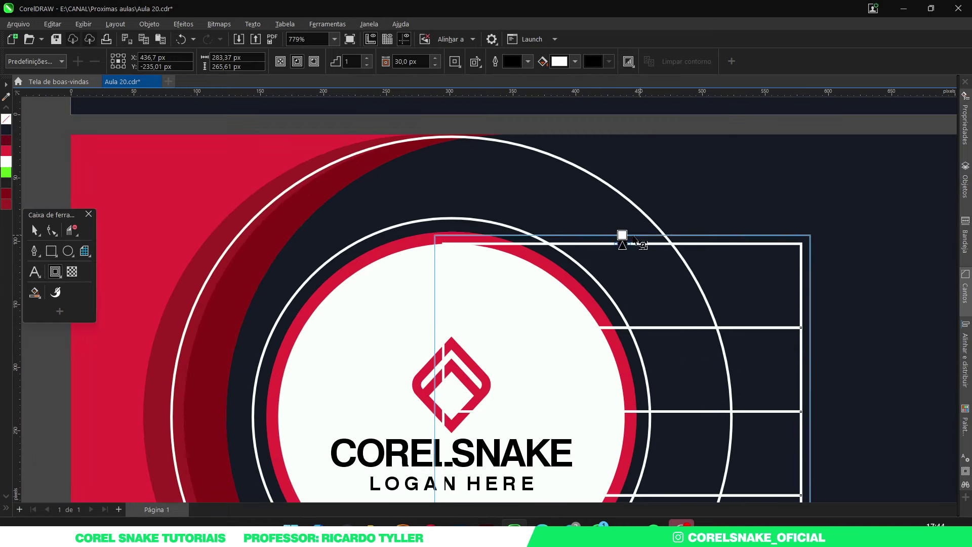
left_click_drag(634, 236, 639, 257)
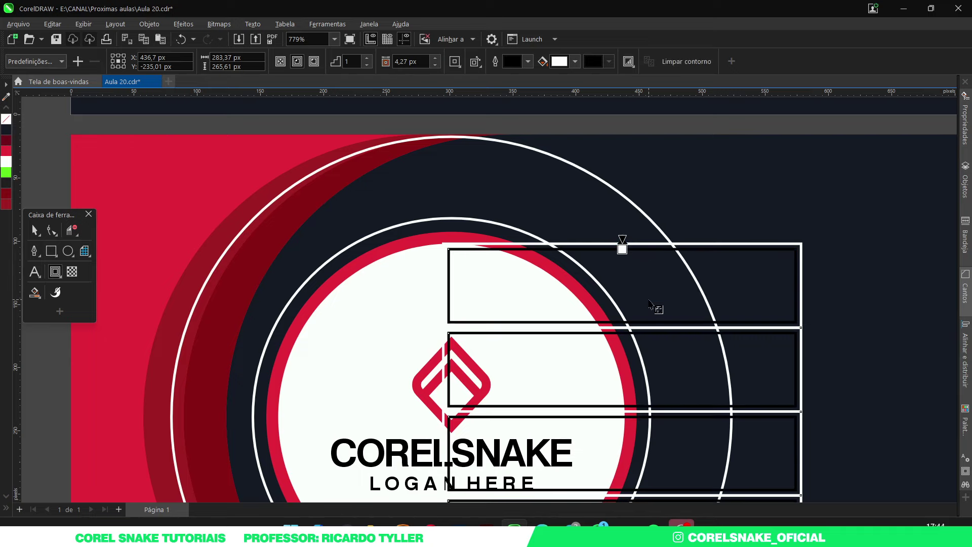
scroll(575, 271, "down", 1)
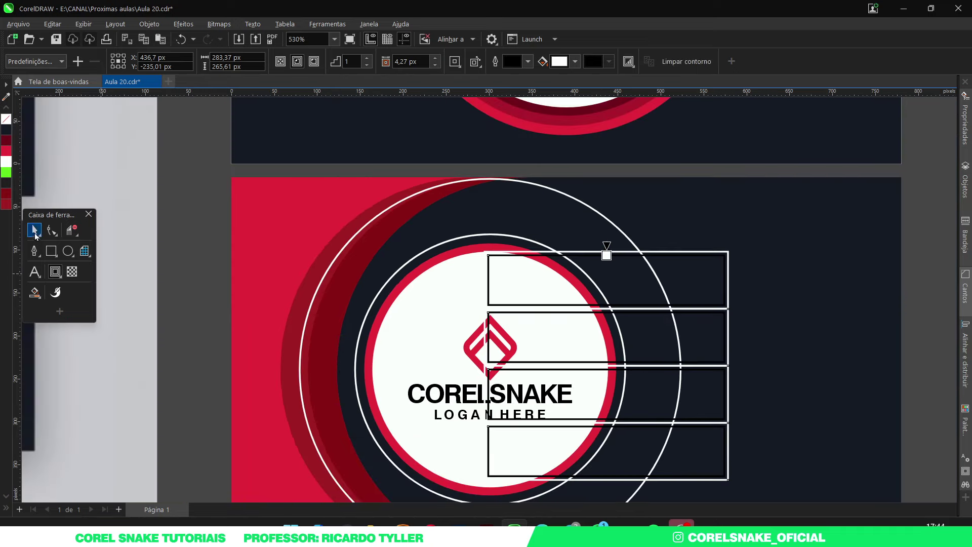
Step: Break the contour apart so the four inner boxes are separate from the white grid
left_click(34, 231)
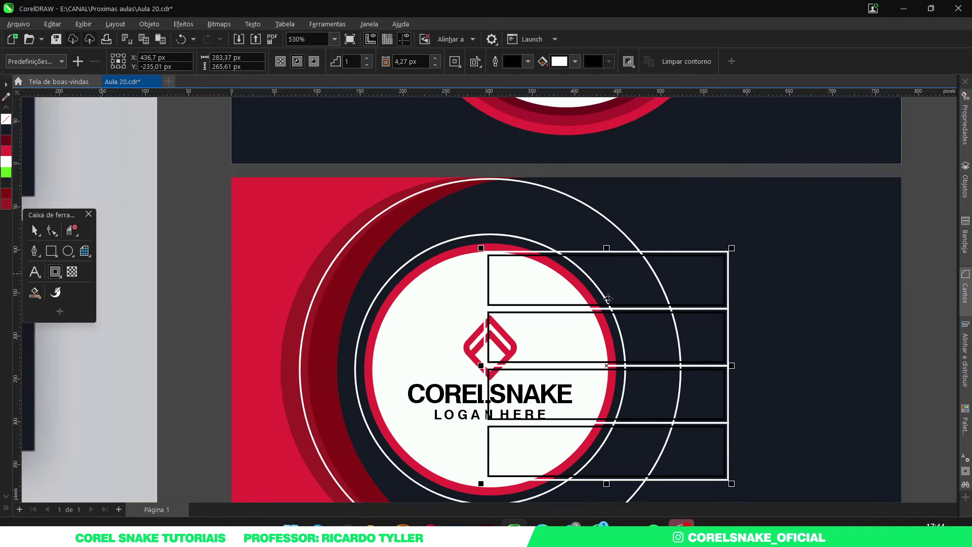
right_click(554, 299)
left_click(596, 308)
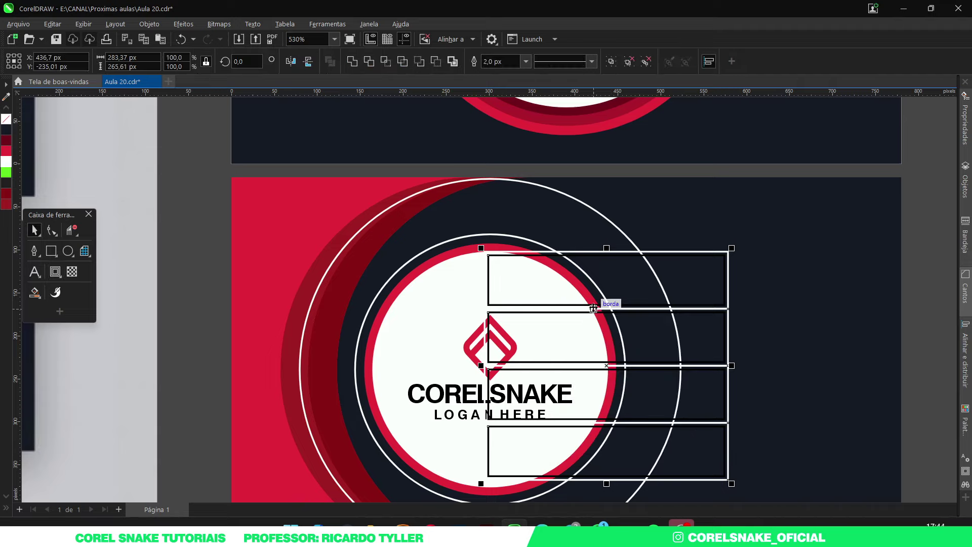
scroll(509, 289, "down", 1)
left_click(809, 289)
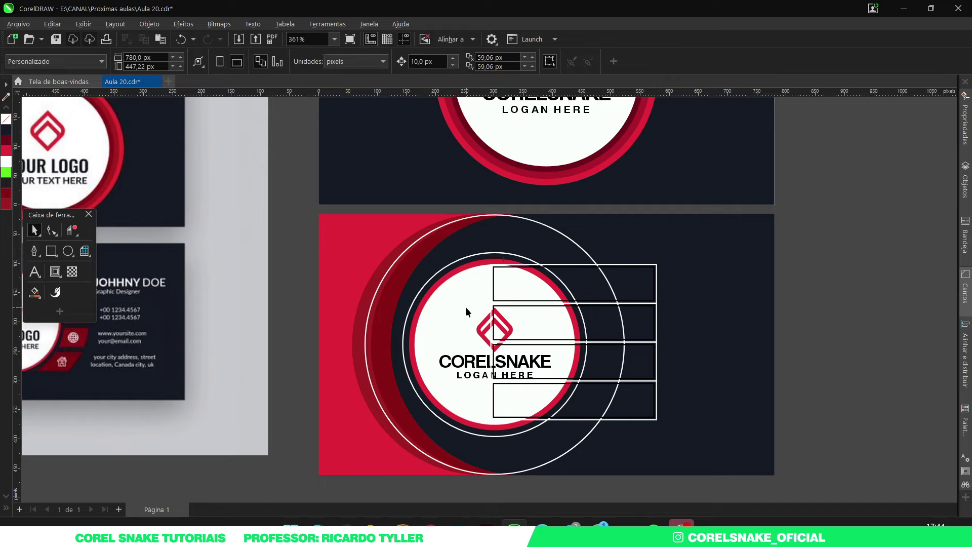
Step: Fill the four inner boxes with bright red and remove their outline
left_click(495, 303)
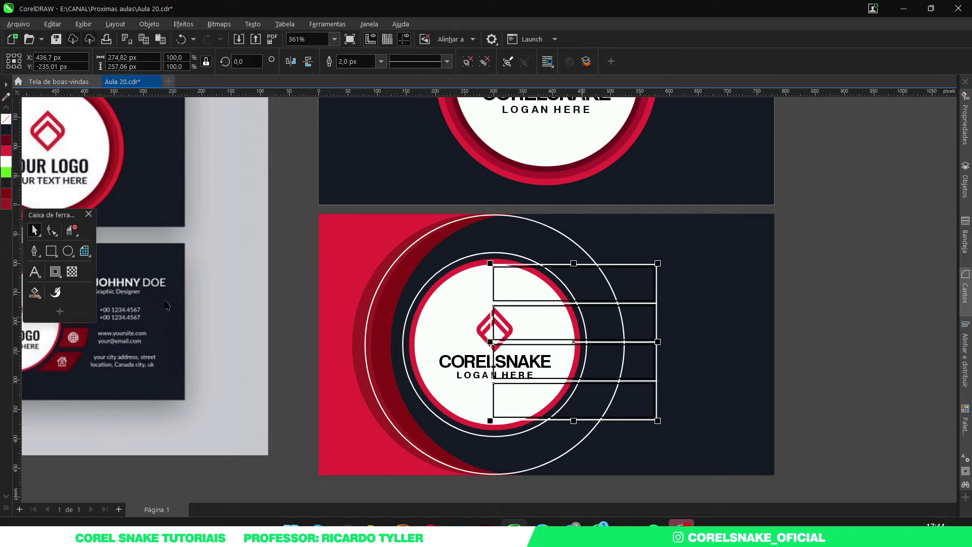
left_click(6, 151)
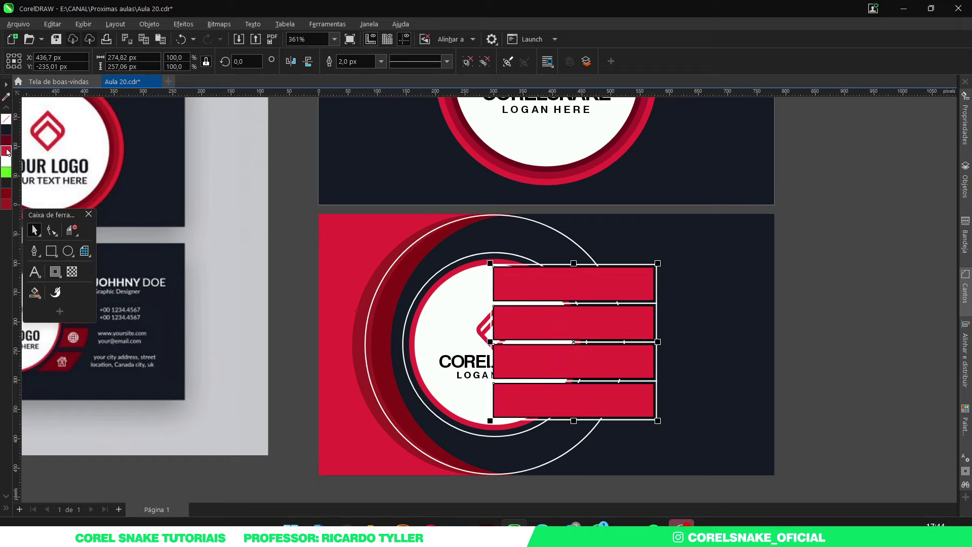
right_click(6, 119)
left_click(839, 276)
Step: Delete the white grid surrounding the four red bars
scroll(678, 261, "up", 2)
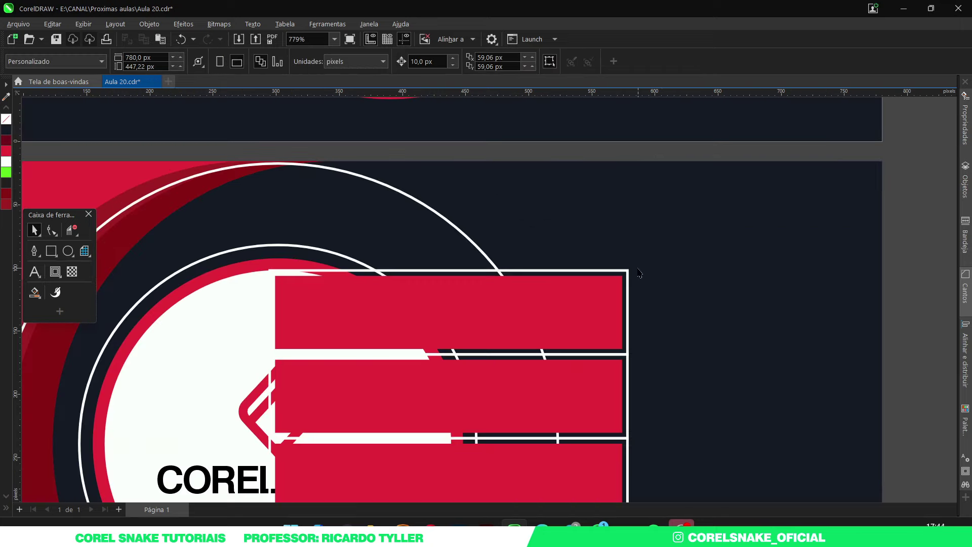
left_click(628, 275)
left_click(629, 274)
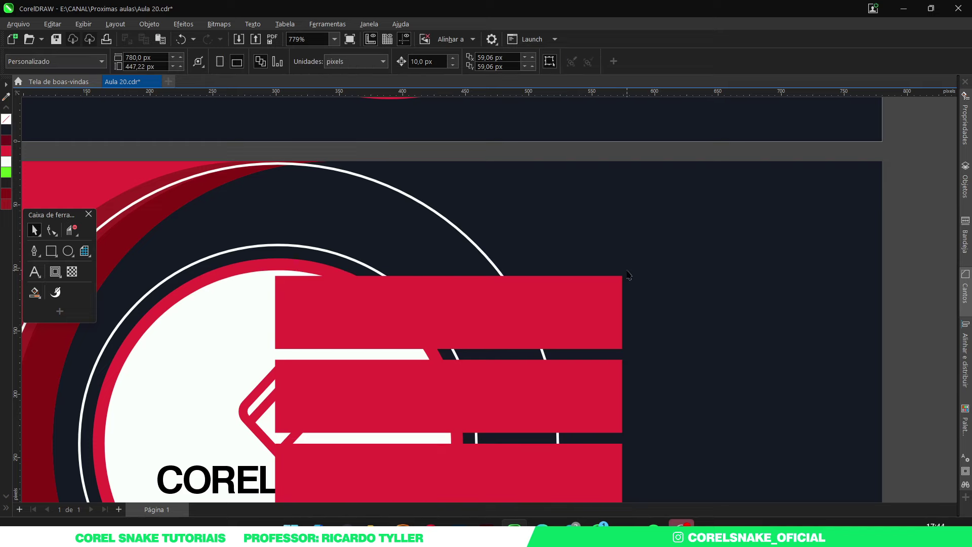
scroll(451, 241, "down", 1)
Step: Remove the fill from the four bars and give them a bright red outline
left_click(413, 211)
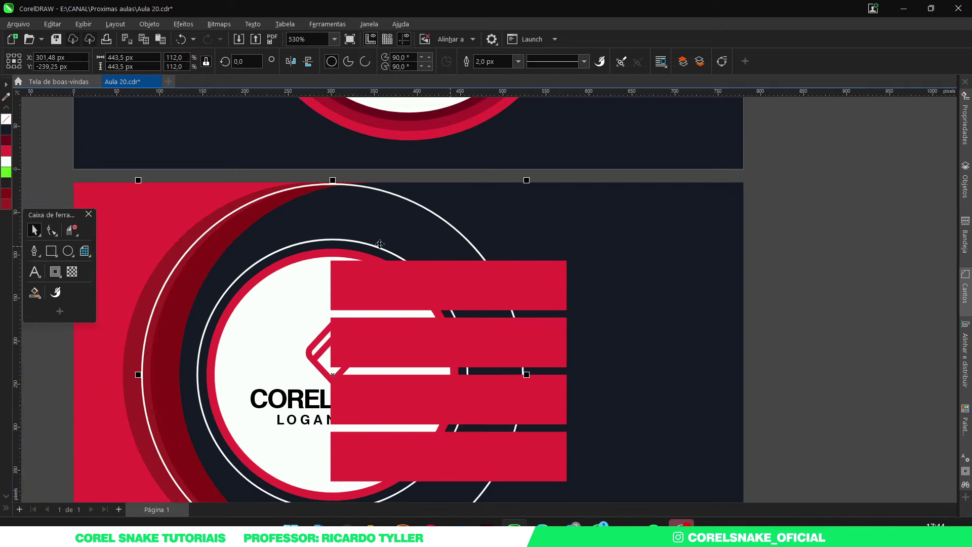
scroll(378, 231, "down", 2)
scroll(421, 260, "up", 1)
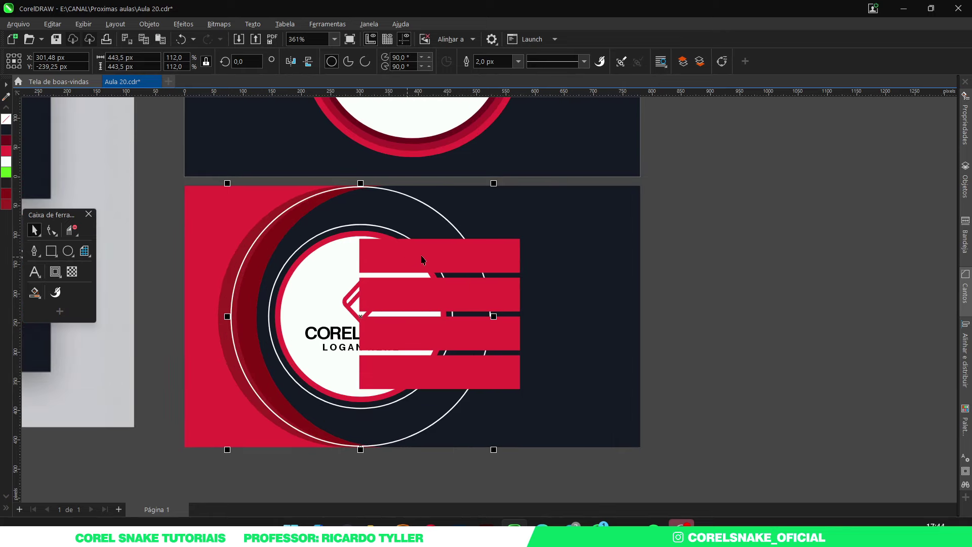
left_click(452, 265)
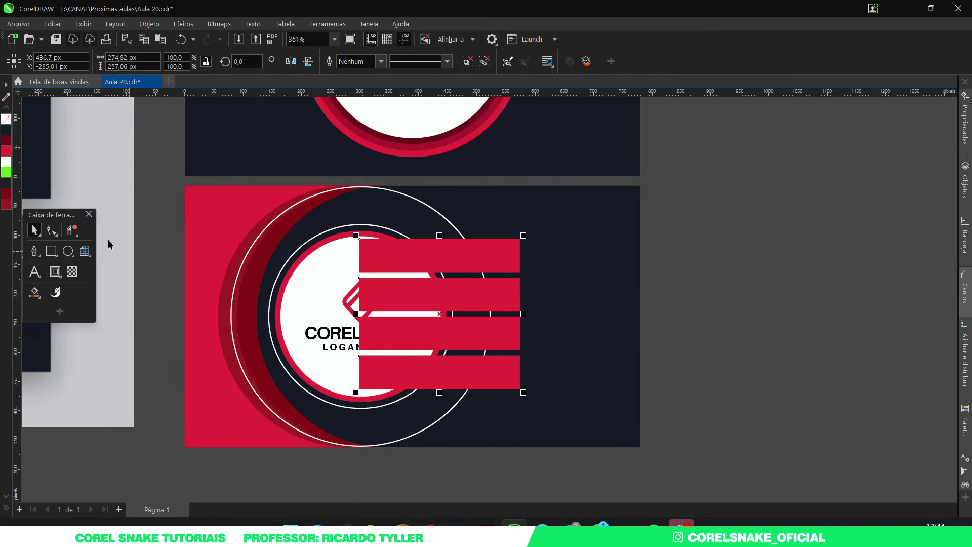
left_click(7, 120)
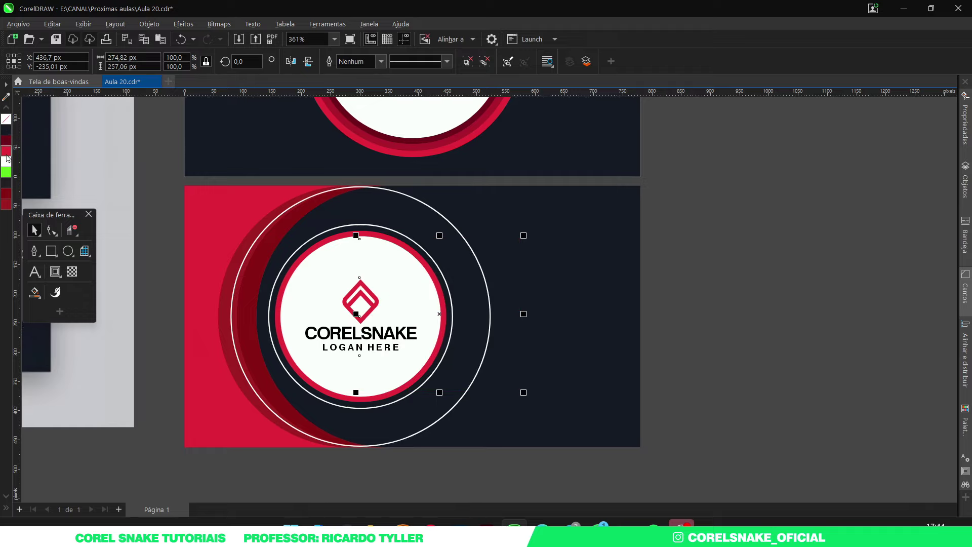
right_click(6, 151)
scroll(462, 253, "up", 1)
Step: Use Smart Fill in green to create four tab shapes where the bars cross the space between the two white circles
key("shift+s")
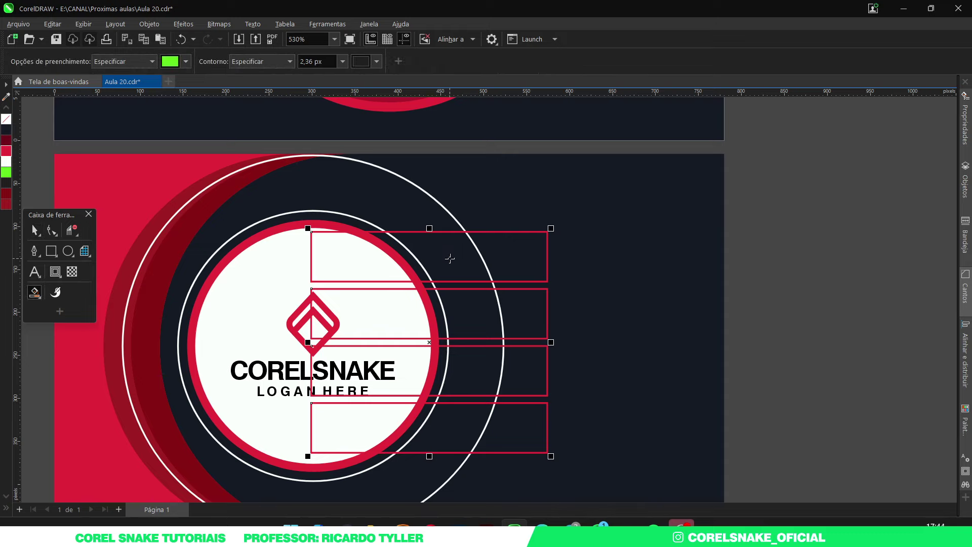
left_click(448, 254)
left_click(462, 304)
left_click(462, 373)
left_click(443, 432)
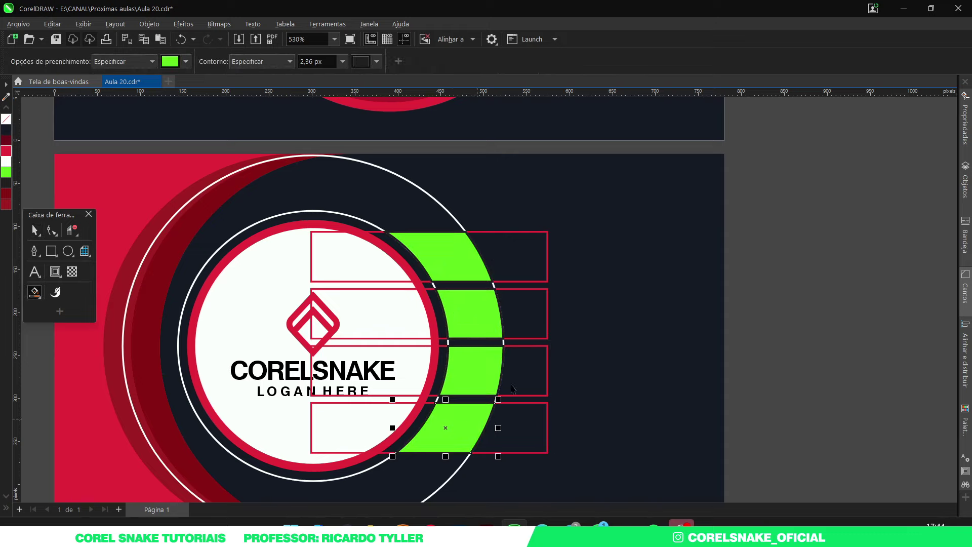
Step: Delete the four red-outlined guide bars around the green tab shapes
key("space")
left_click(519, 419)
key("Delete")
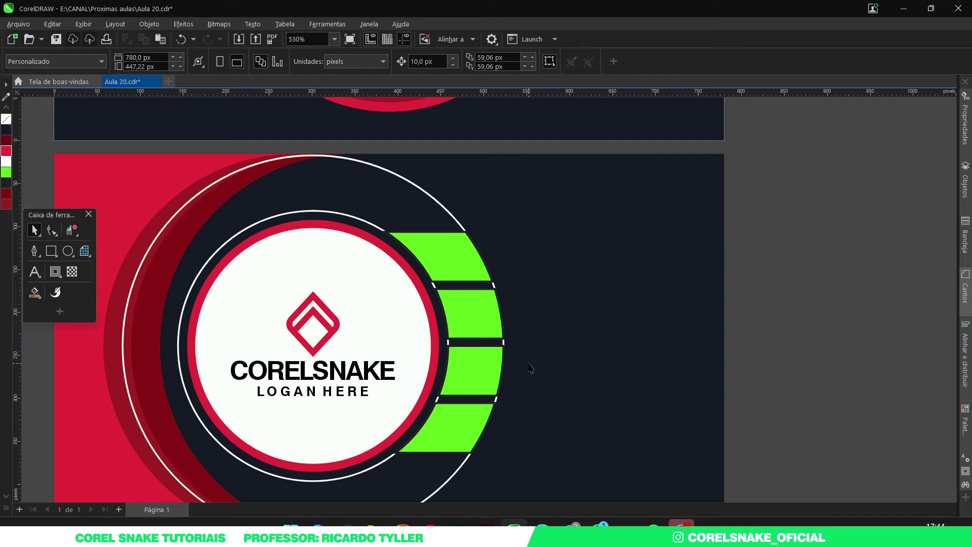
Step: Delete the outer and inner white guide circles around the logo on the card back
left_click(349, 200)
key("Delete")
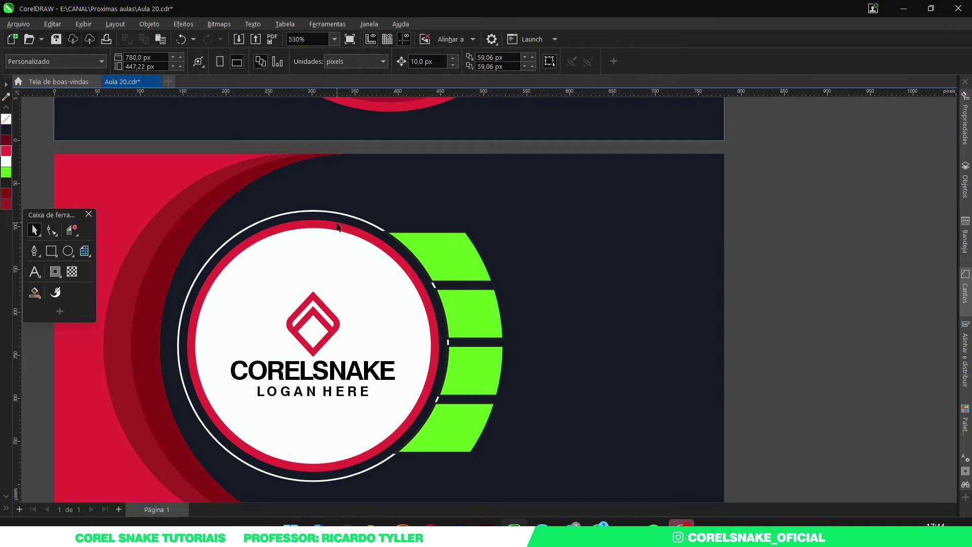
scroll(338, 219, "down", 4)
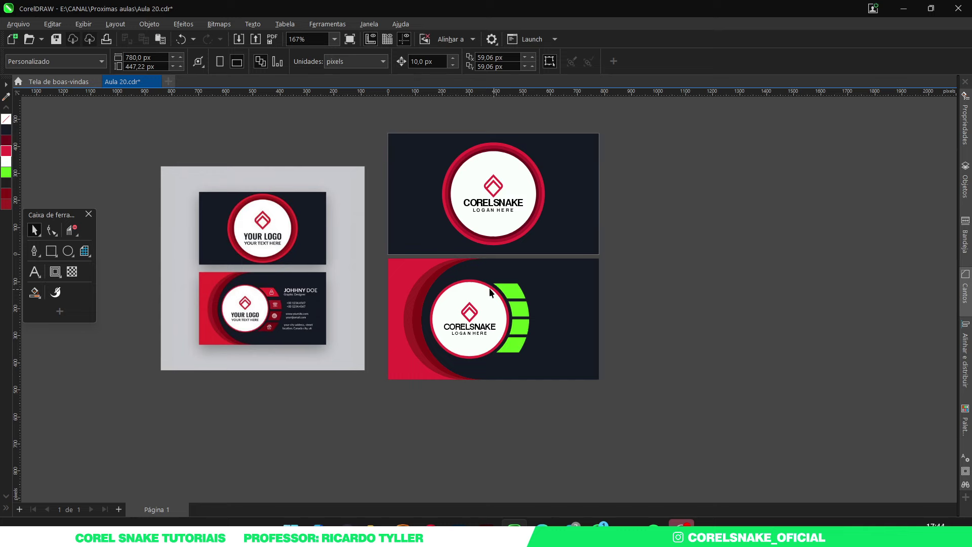
Step: Fill the four green tabs with one shared vertical gradient running from bright red at the top to dark red at the bottom
left_click_drag(729, 403, 489, 253)
left_click(7, 152)
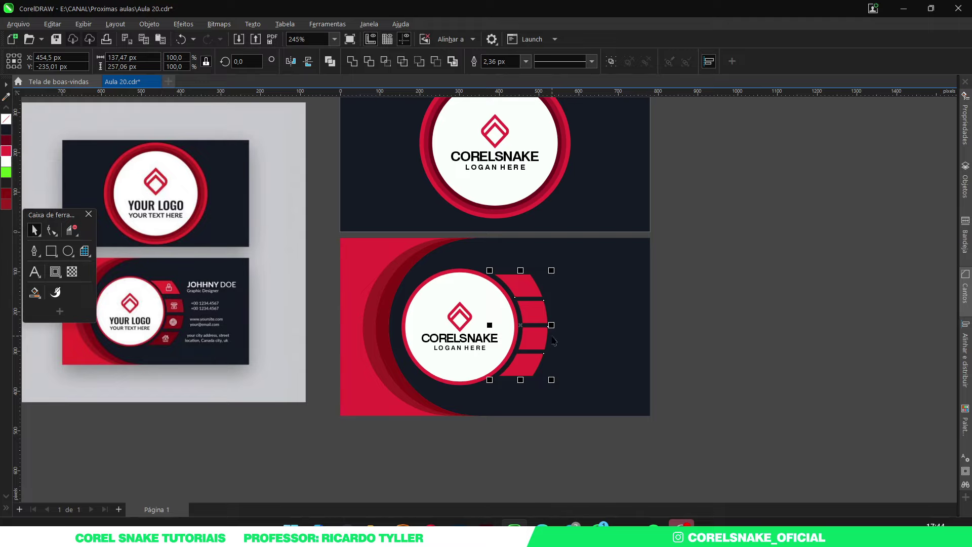
key("g")
left_click_drag(523, 279, 524, 365)
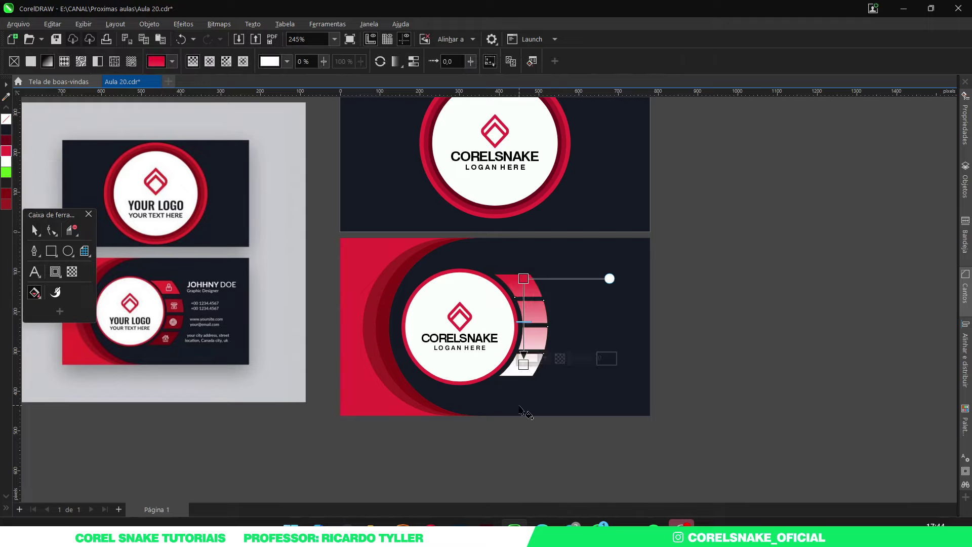
left_click(6, 198)
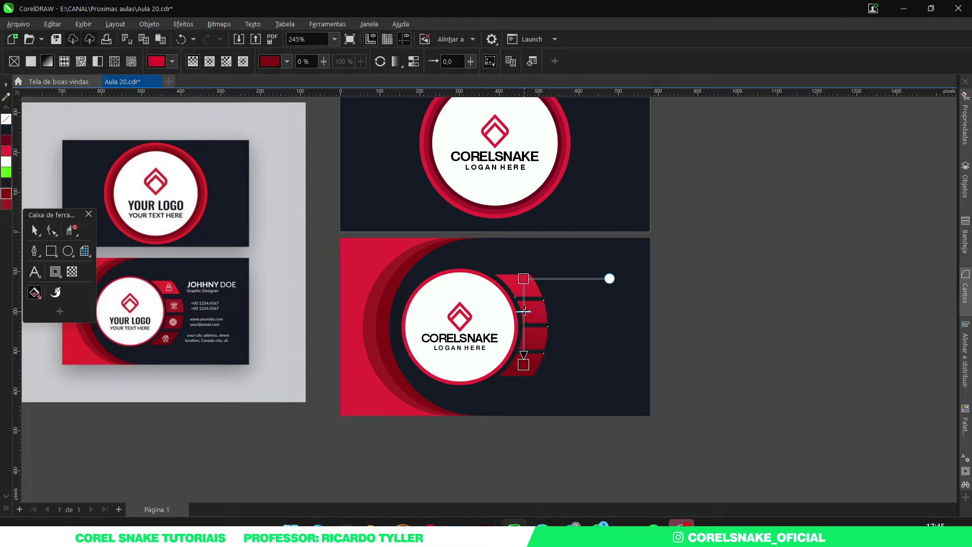
left_click_drag(523, 279, 524, 274)
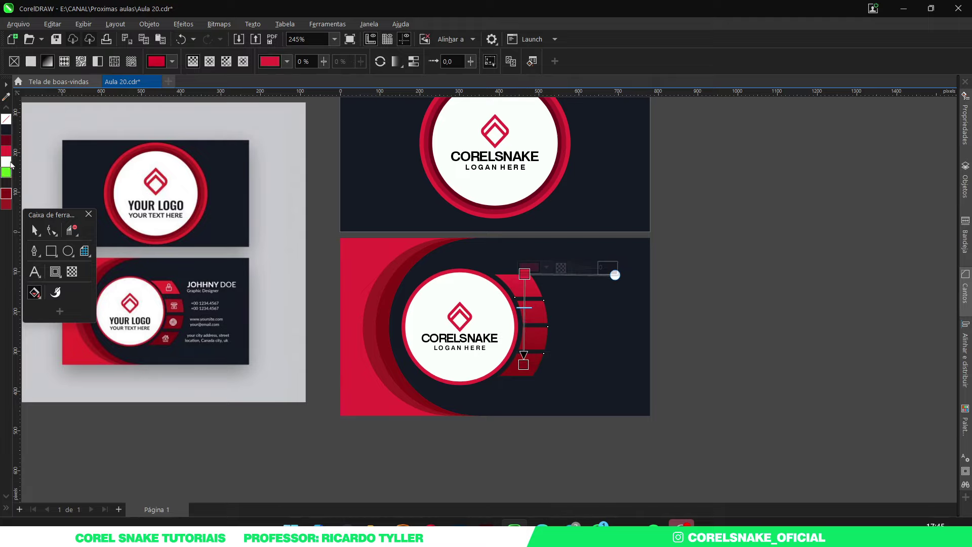
left_click(31, 231)
key("Escape")
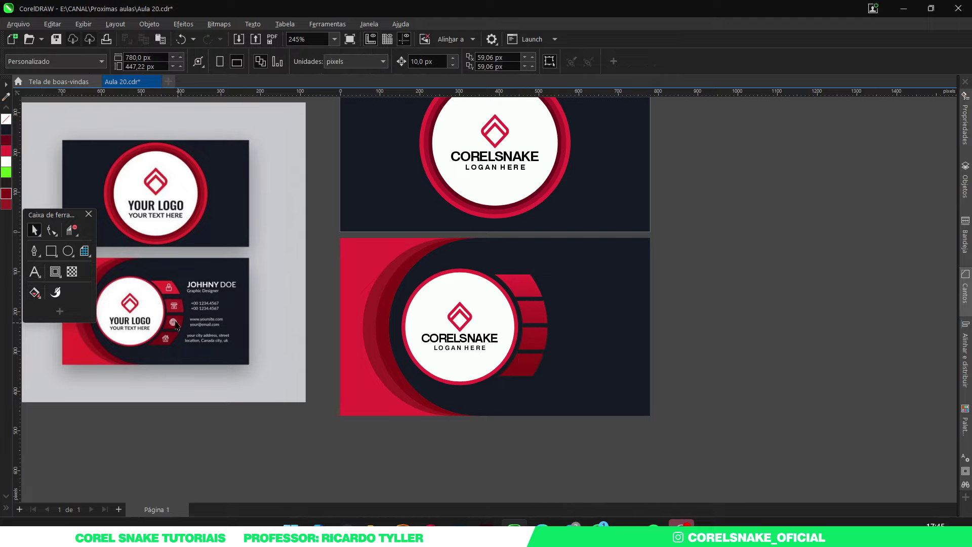
Step: Examine the icons and contact text beside the reference card's logo and compare them with the recreated card back
scroll(164, 305, "up", 4)
scroll(180, 443, "down", 1)
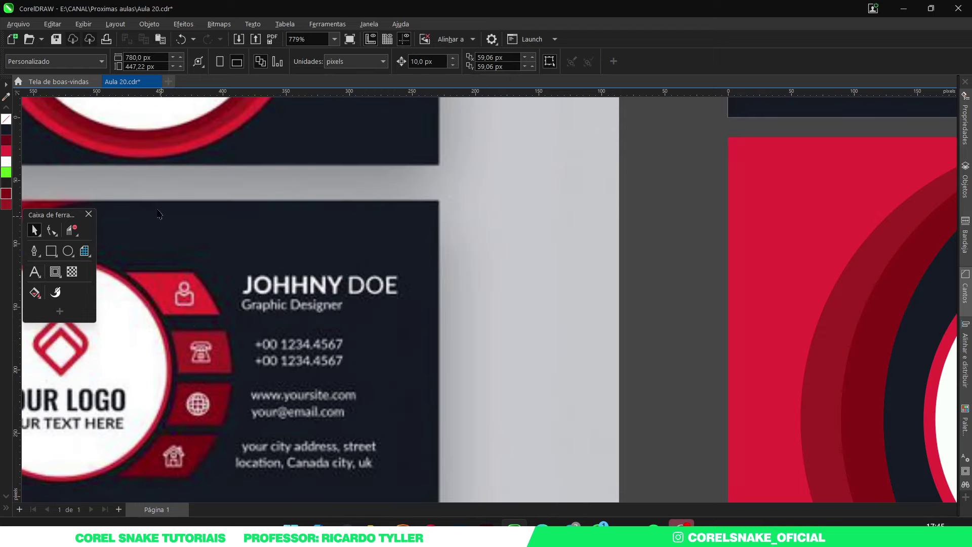
scroll(402, 242, "down", 3)
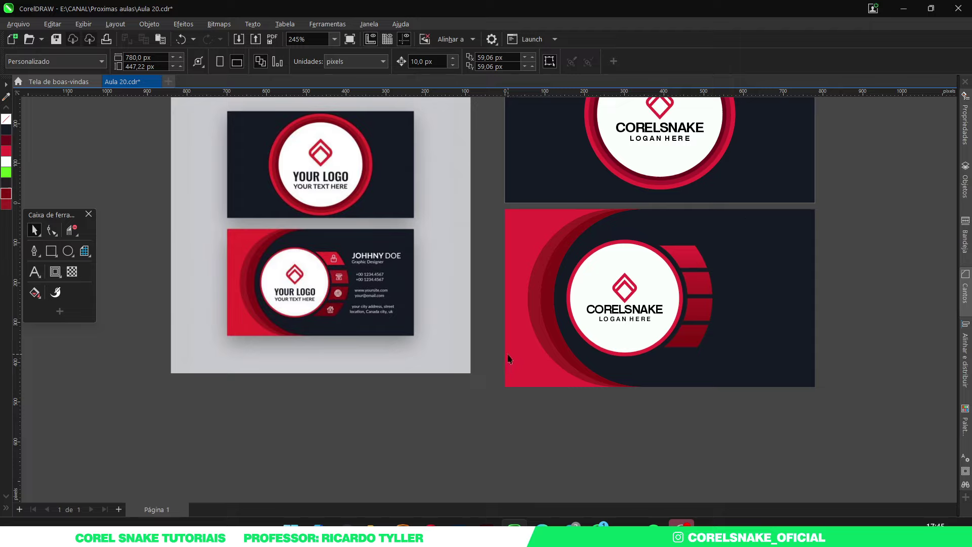
scroll(383, 386, "down", 1)
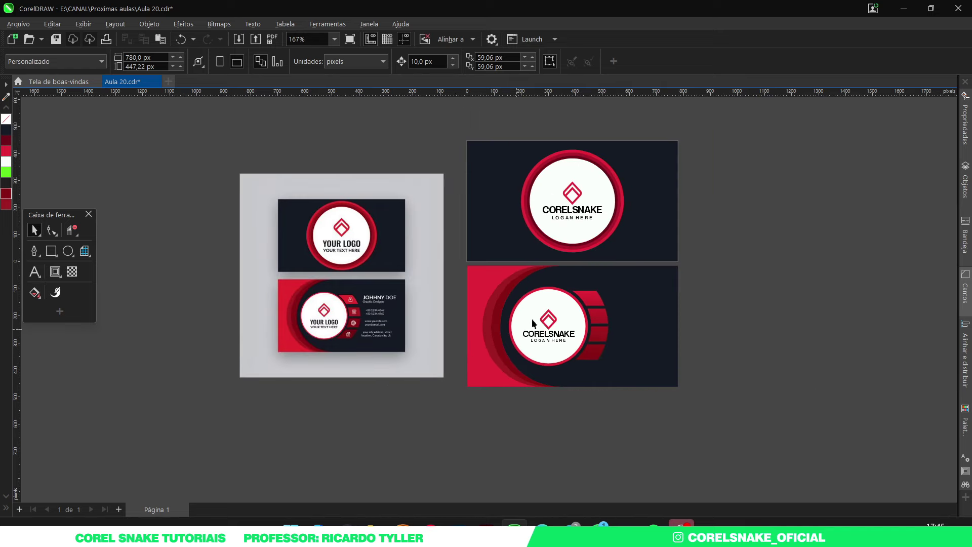
scroll(552, 294, "up", 1)
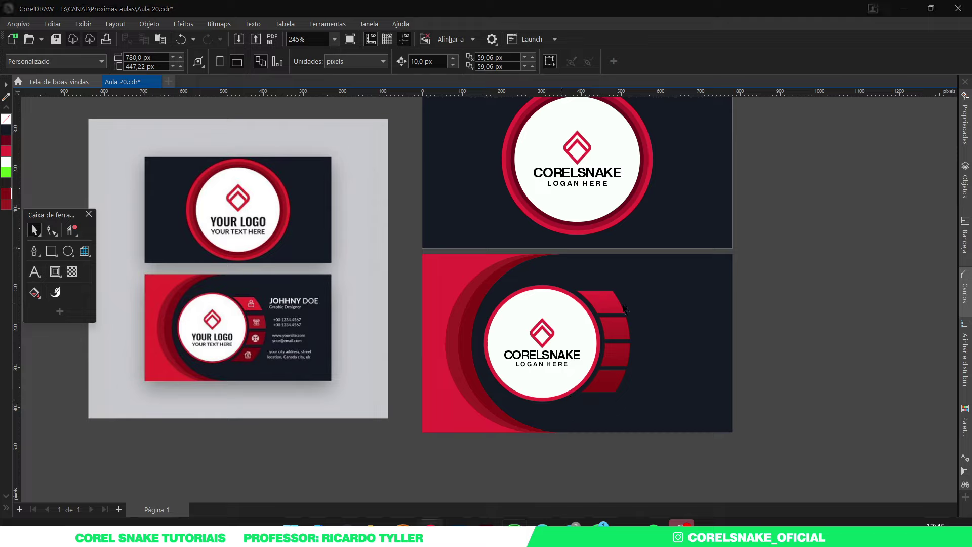
scroll(273, 333, "up", 1)
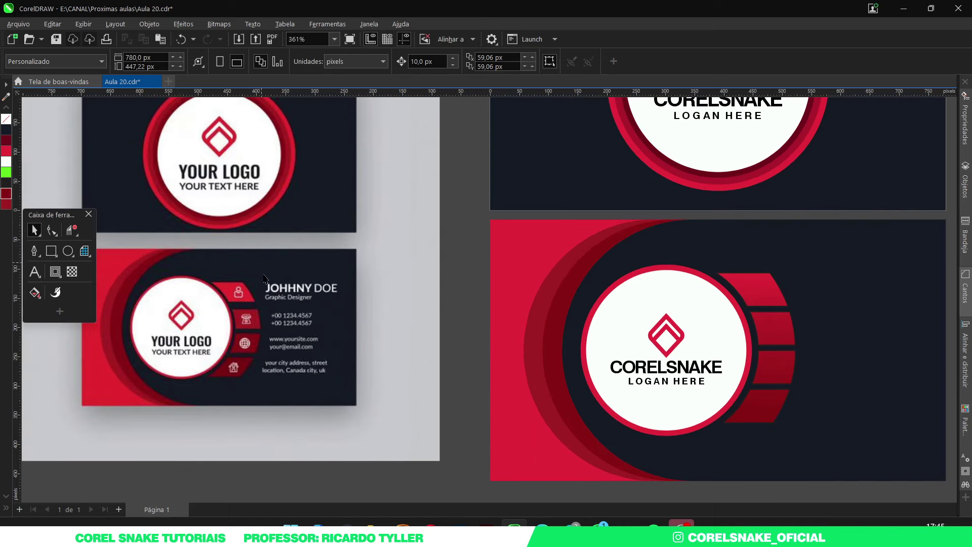
scroll(121, 328, "down", 1)
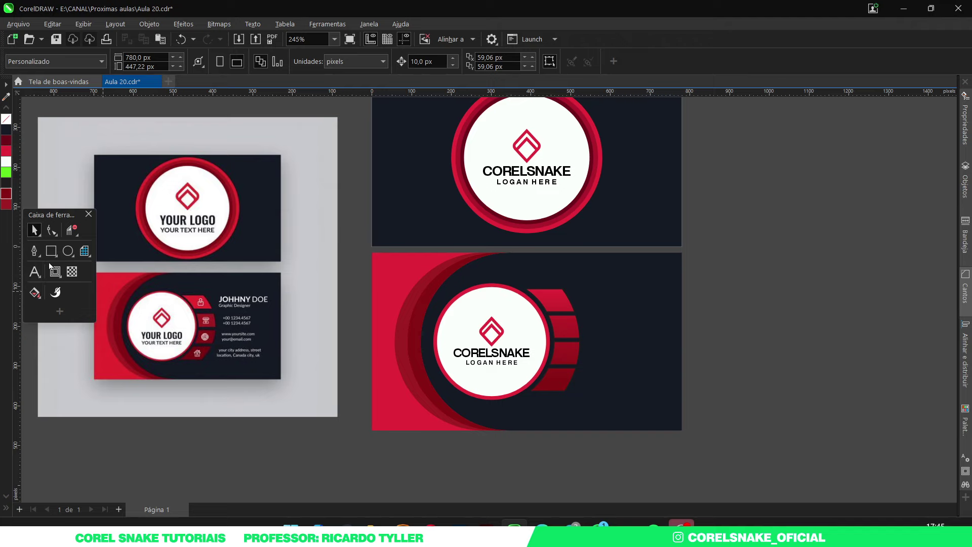
Step: Paste the contact details as text beside the card, break them into separate lines and colour them white
left_click(35, 271)
left_click(745, 304)
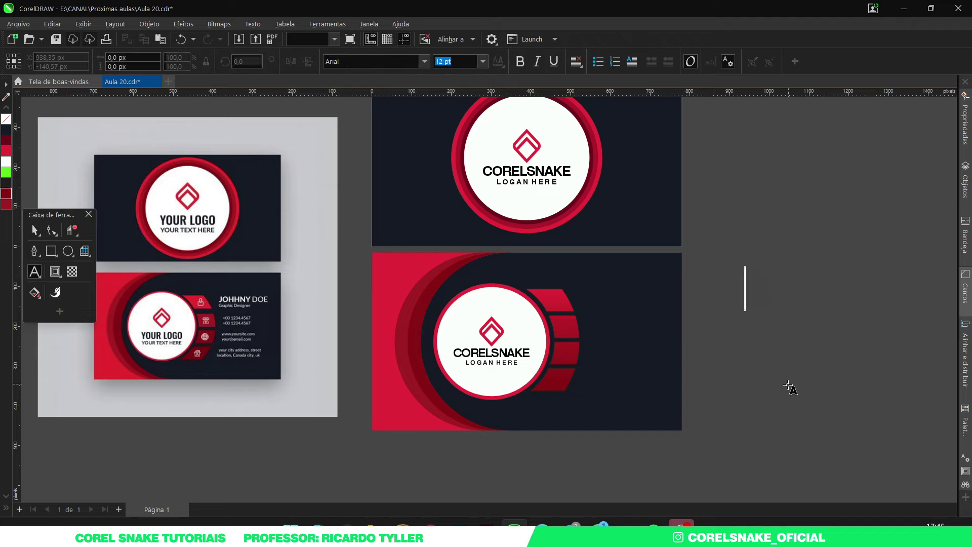
key("ctrl+v")
scroll(481, 302, "down", 1)
left_click(35, 230)
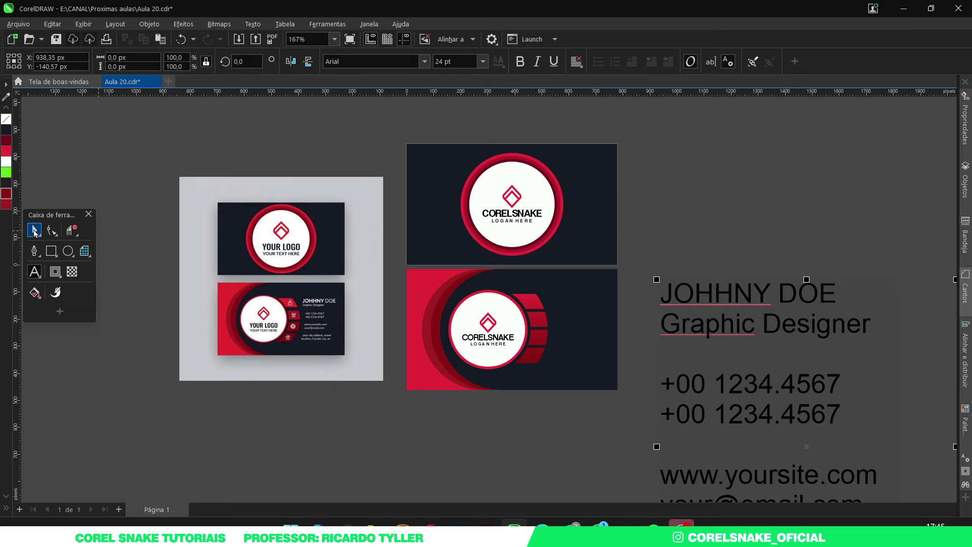
scroll(505, 143, "down", 1)
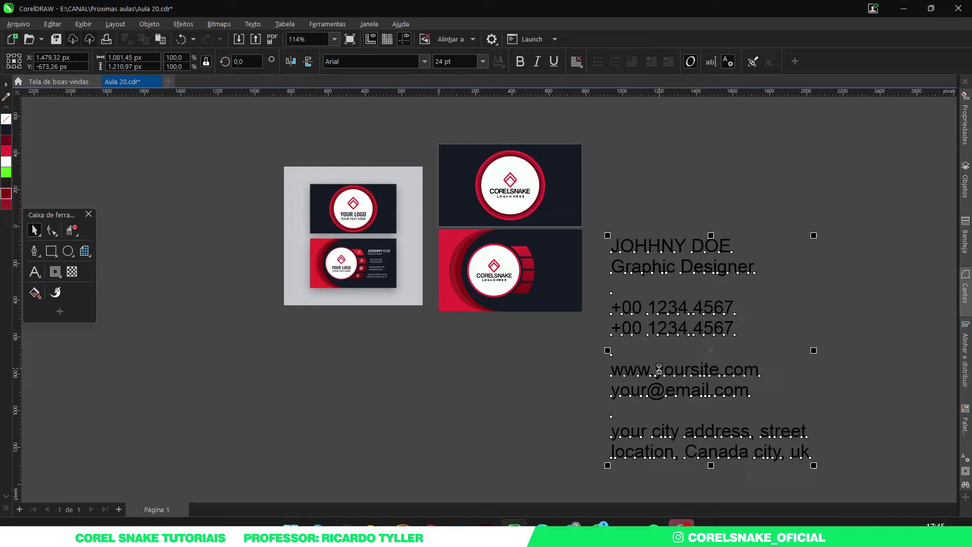
left_click_drag(836, 471, 587, 182)
left_click(6, 161)
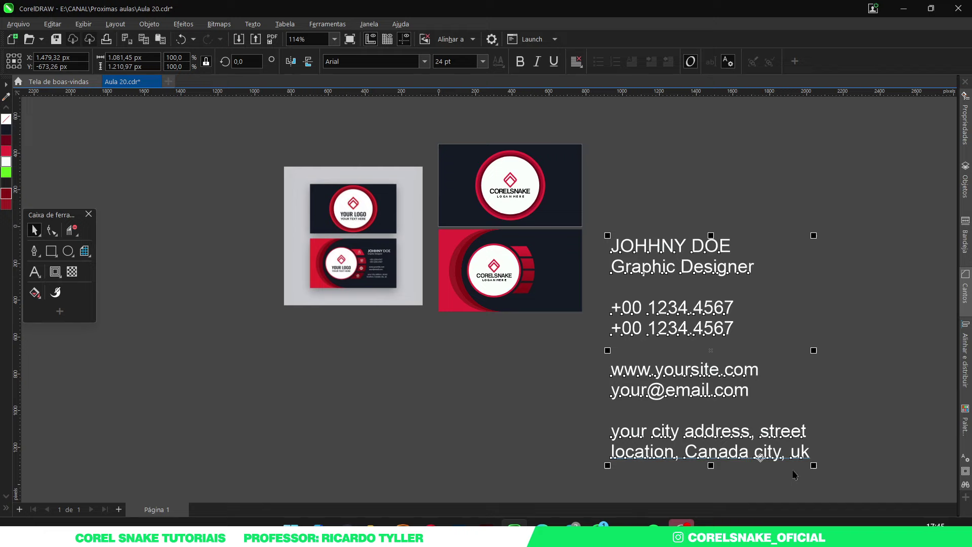
Step: Scale the contact text block down to about 183 px wide and place it beside the tabs, vertically centred on the logo circle
left_click_drag(820, 468, 717, 428)
left_click_drag(856, 472, 588, 203)
left_click_drag(810, 472, 657, 364)
scroll(621, 264, "up", 3)
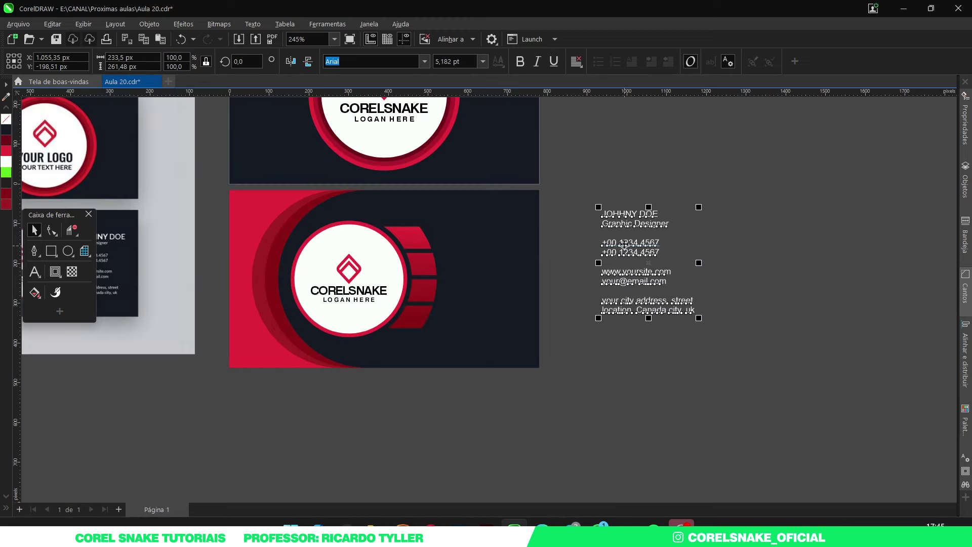
left_click_drag(623, 248, 475, 262)
scroll(607, 355, "down", 3)
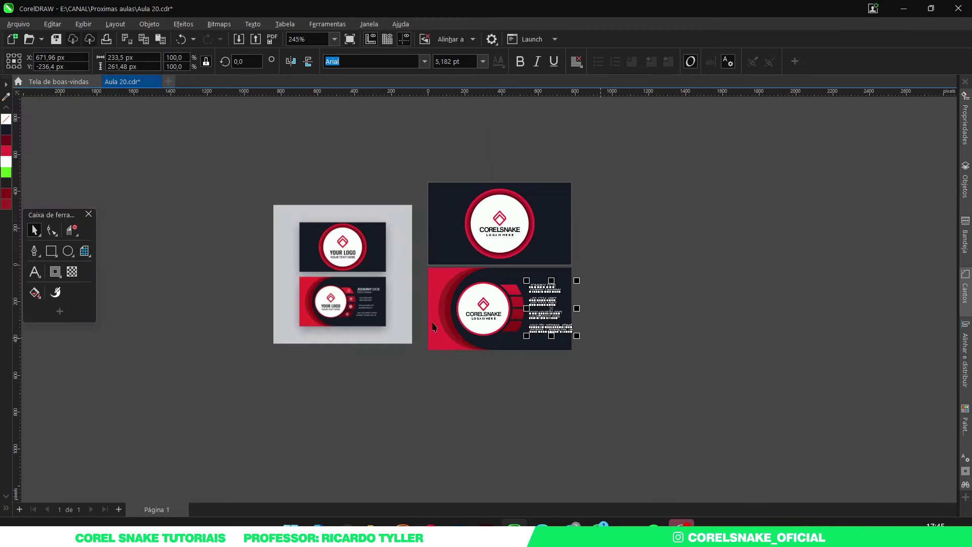
scroll(402, 324, "up", 3)
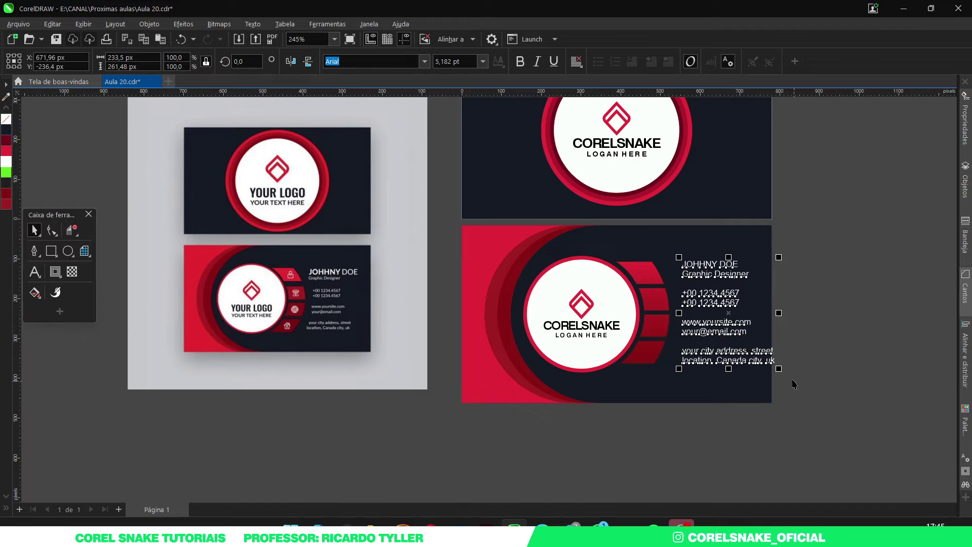
left_click_drag(779, 370, 756, 344)
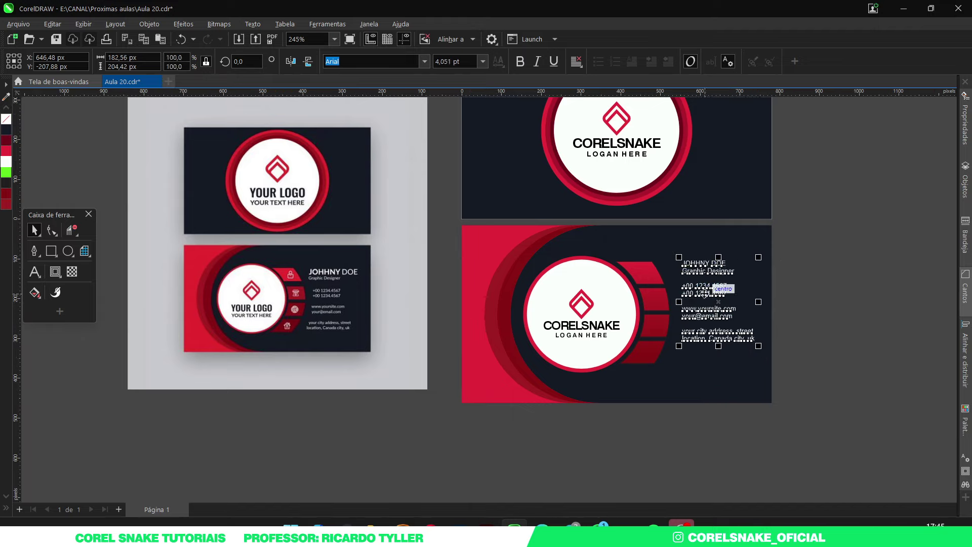
left_click_drag(705, 294, 705, 313)
left_click(830, 321)
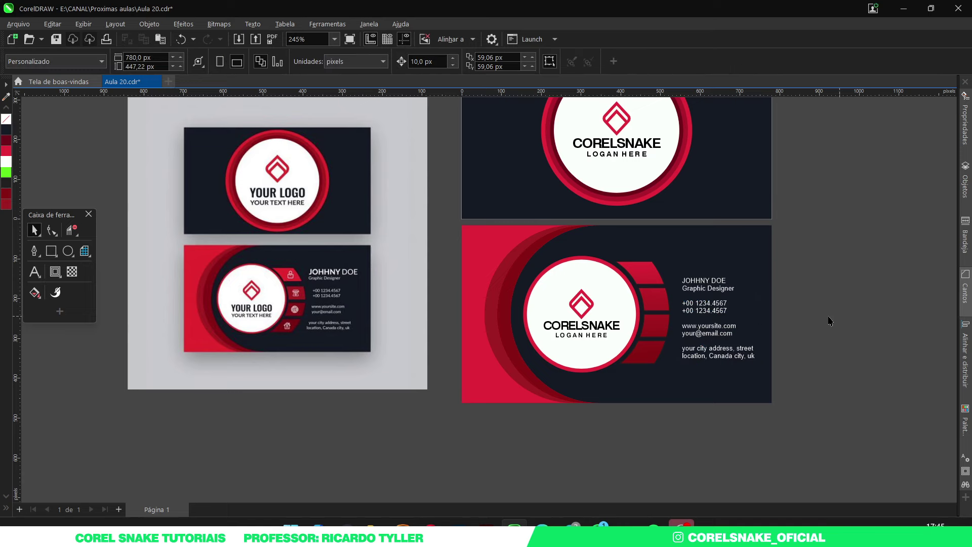
Step: Enlarge the name line of the contact text to about 5.9 pt and make it bold
left_click(700, 285)
scroll(701, 286, "up", 3)
scroll(701, 286, "down", 1)
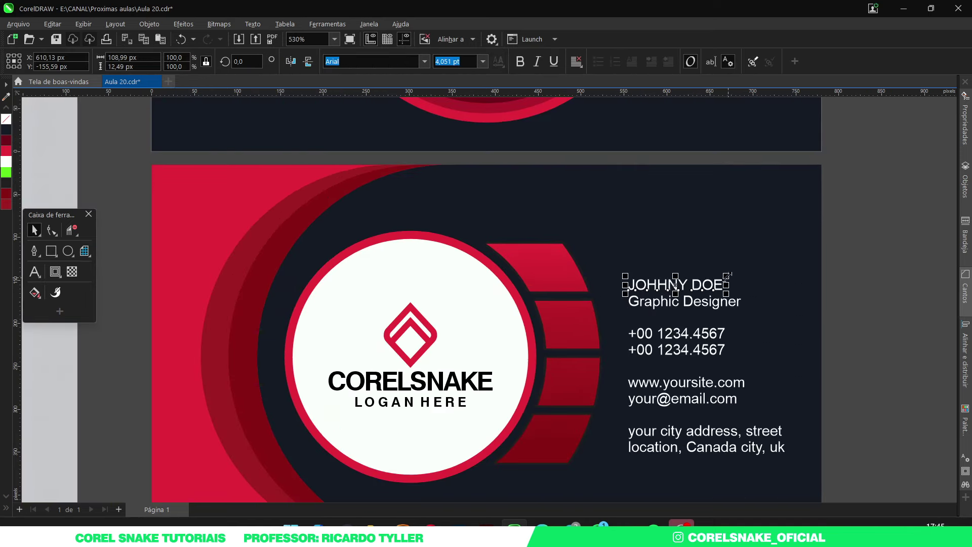
left_click_drag(726, 275, 764, 275)
scroll(740, 297, "down", 3)
scroll(740, 297, "up", 2)
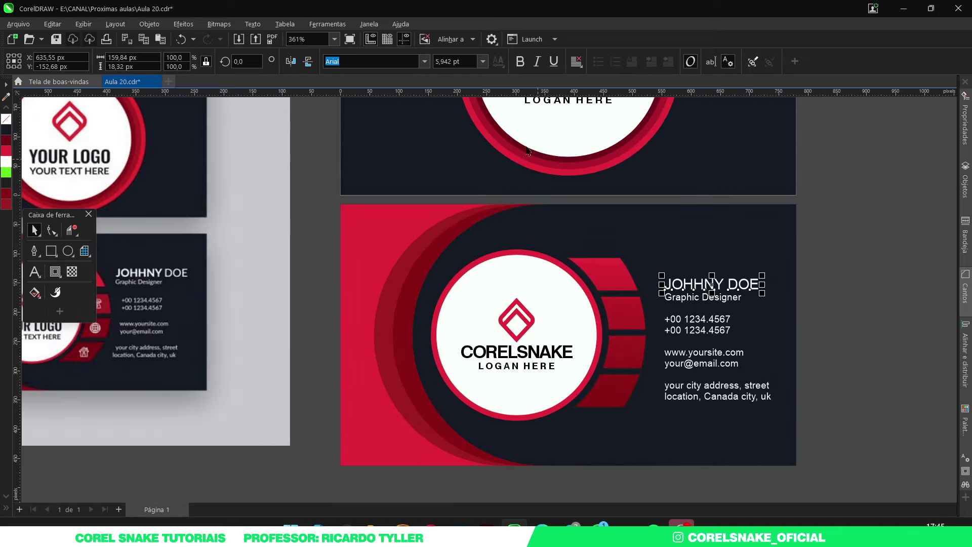
left_click(521, 62)
scroll(614, 286, "down", 2)
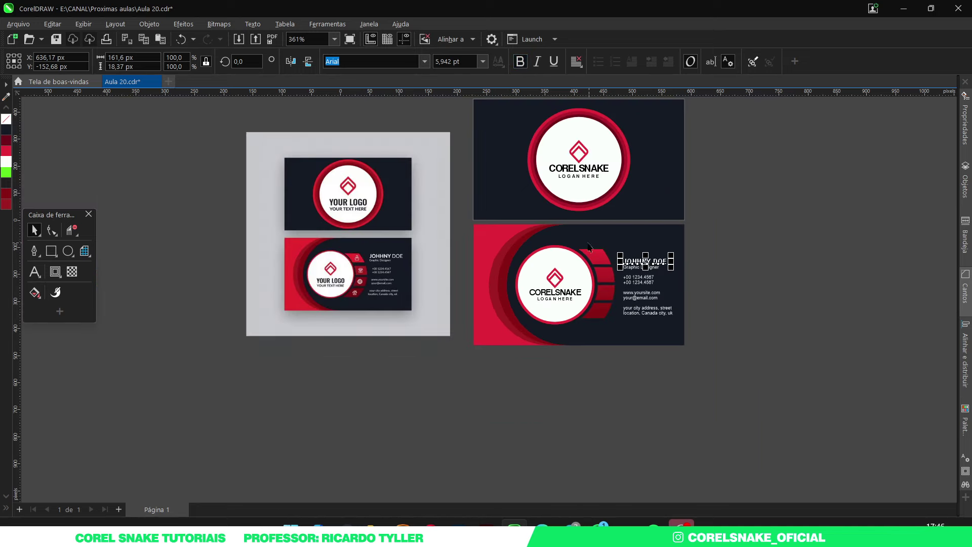
key("Escape")
scroll(614, 286, "up", 1)
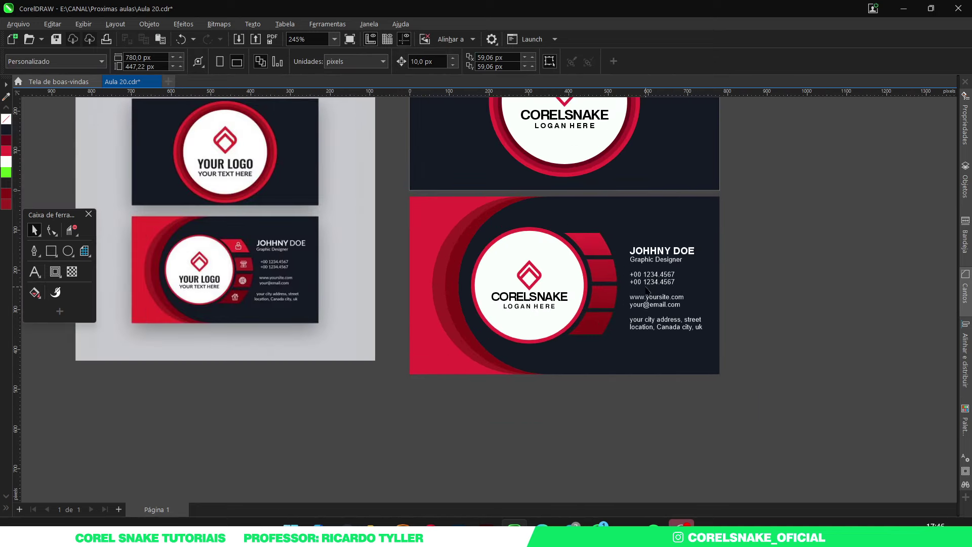
left_click_drag(797, 245, 608, 375)
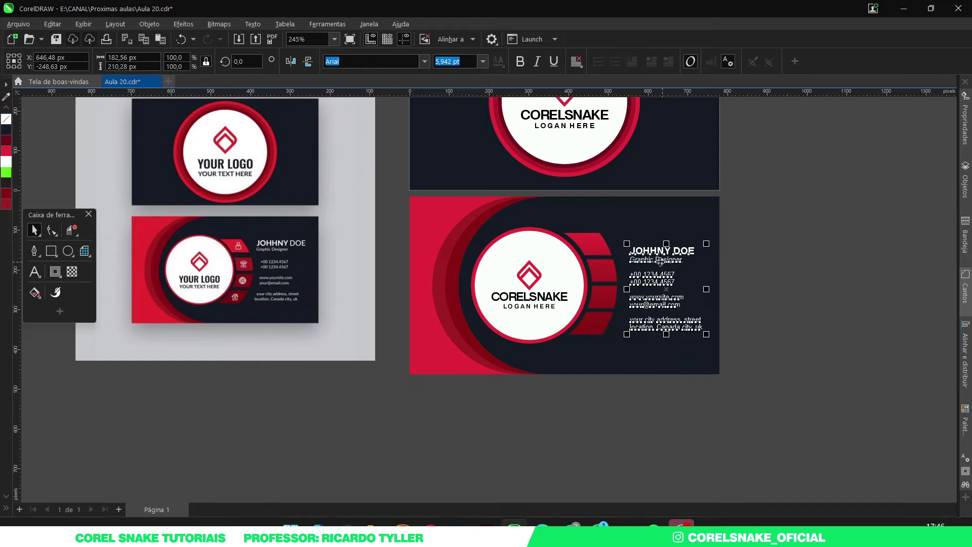
left_click(777, 282)
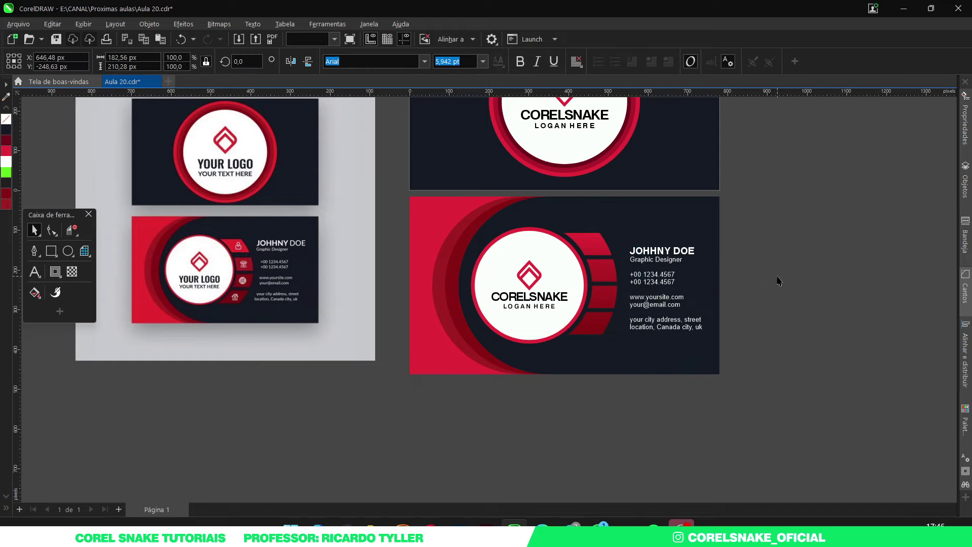
scroll(631, 279, "down", 1)
scroll(624, 248, "up", 2)
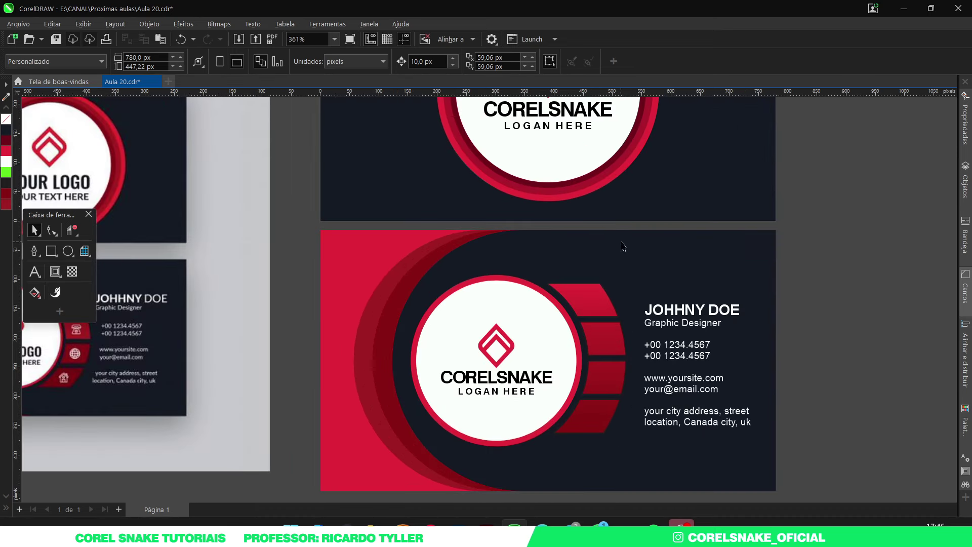
scroll(625, 252, "down", 1)
scroll(496, 326, "up", 2)
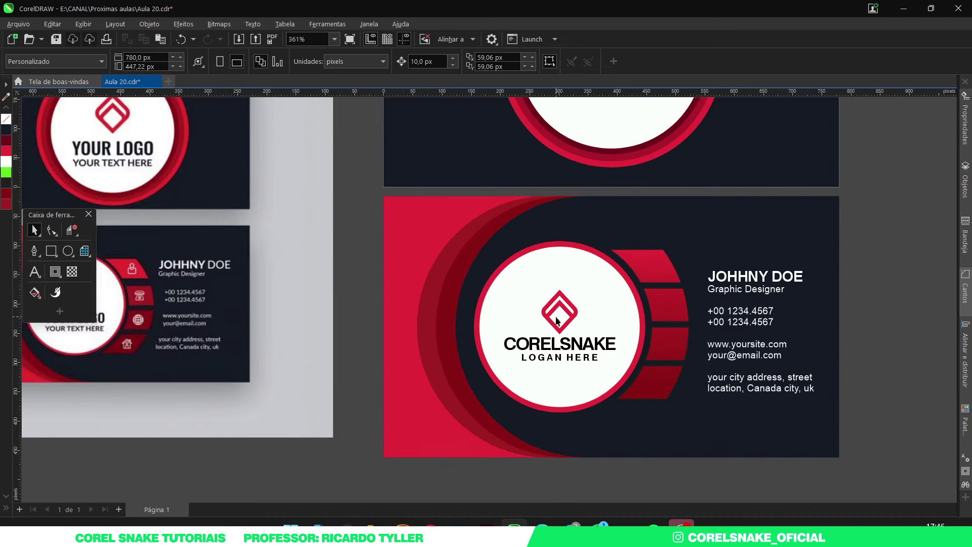
Step: Duplicate the back's white logo circle as an unfilled ring with a 2 px white outline, enlarged concentrically to about 500 px
left_click(547, 269)
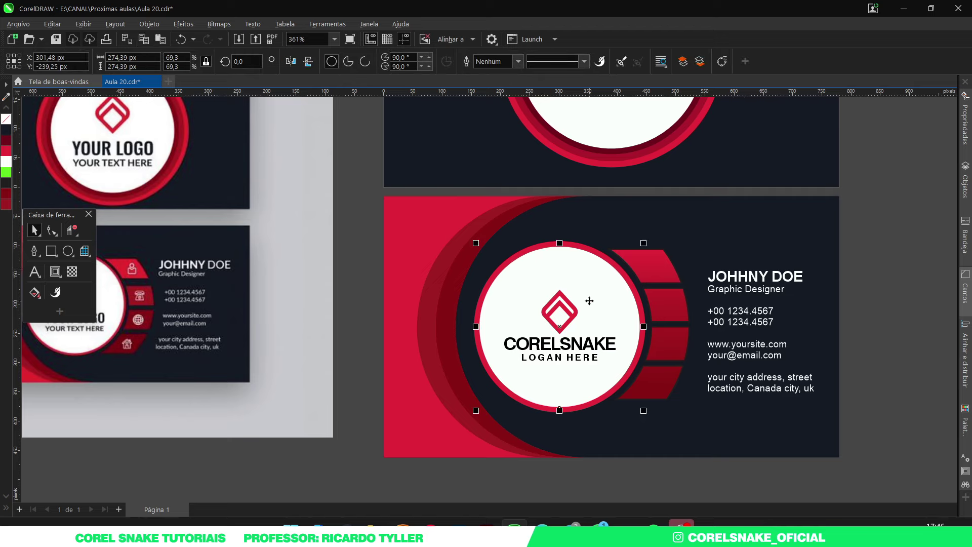
key("ctrl+z")
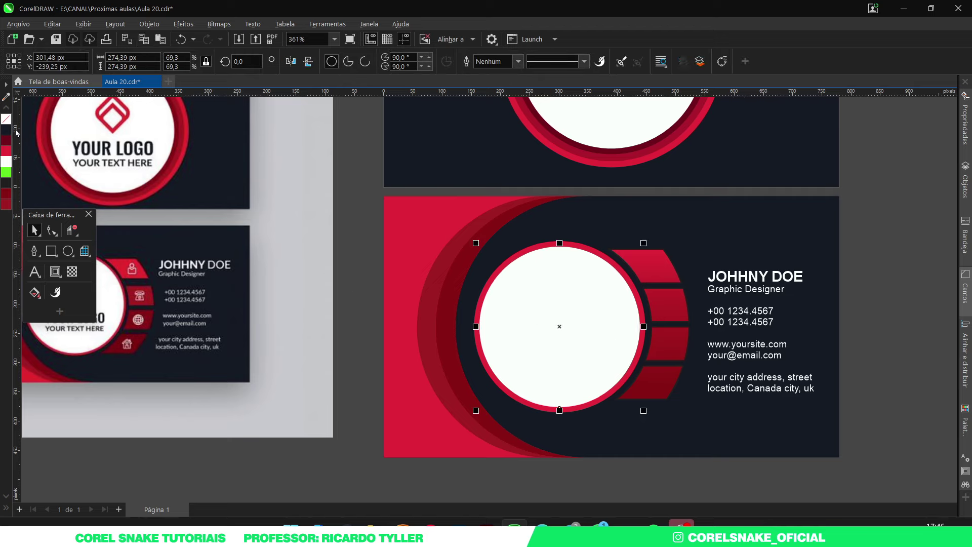
key("ctrl+shift+z")
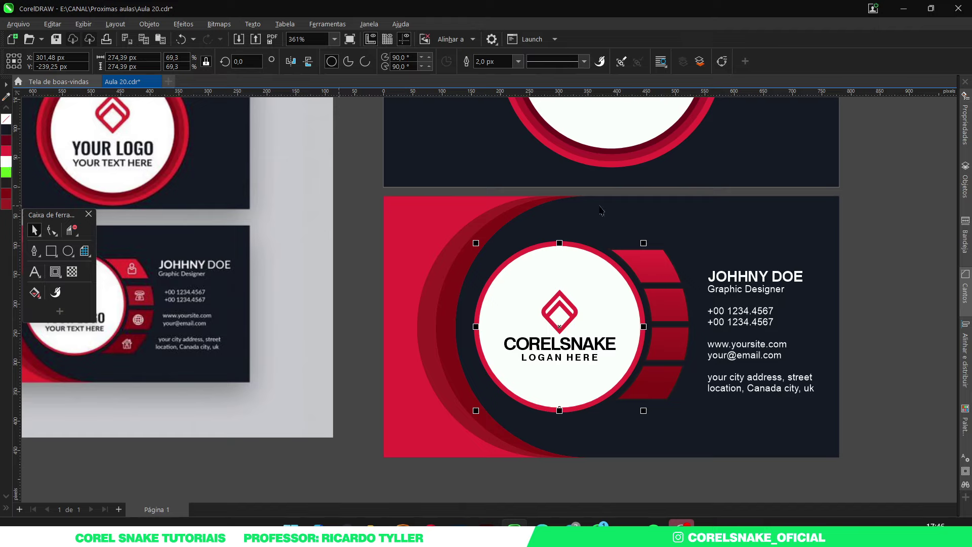
left_click_drag(643, 243, 709, 139)
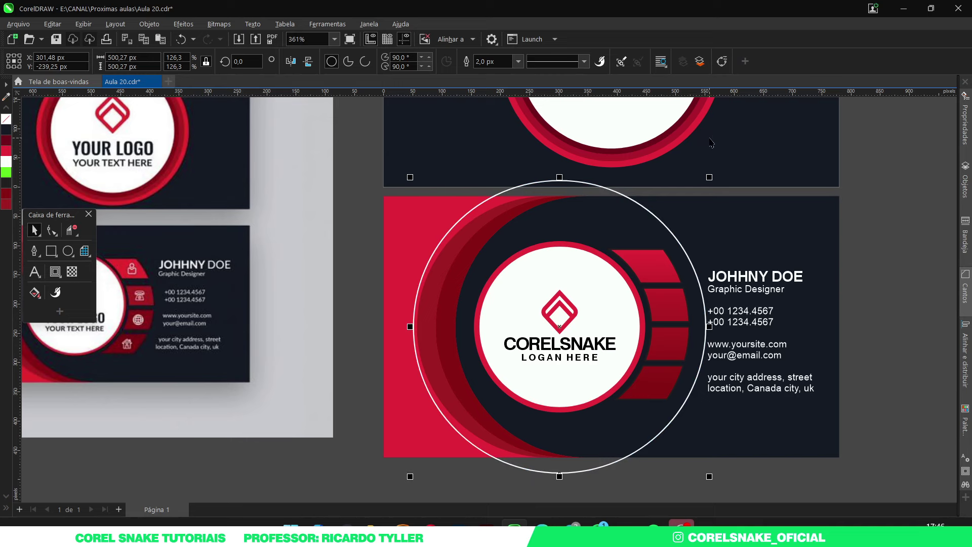
scroll(691, 223, "down", 2)
left_click(825, 265)
scroll(692, 262, "up", 5)
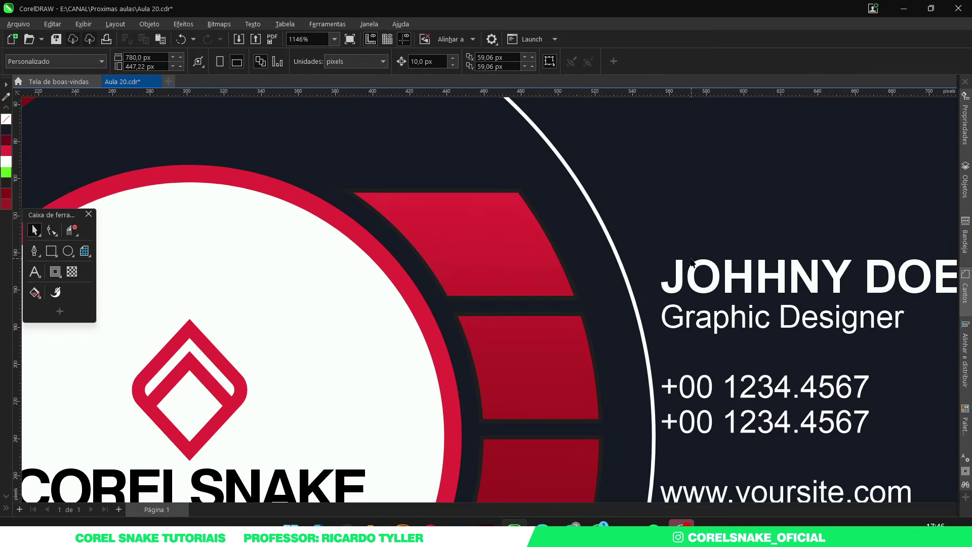
Step: Shift the name and job title lines toward the logo until their first letters touch the white guide ring
left_click(680, 272)
key("Left")
key("Left")
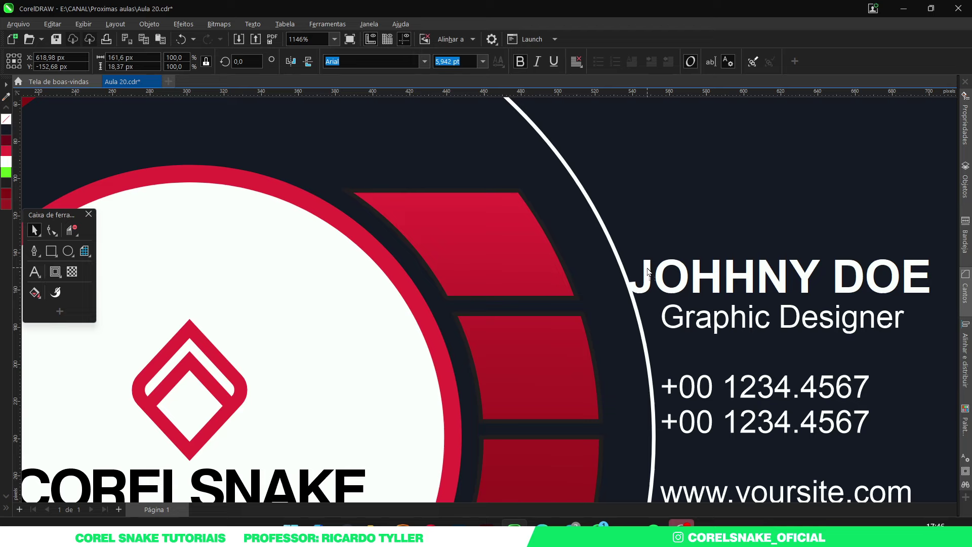
left_click(681, 323)
key("Left")
key("Left")
key("Left")
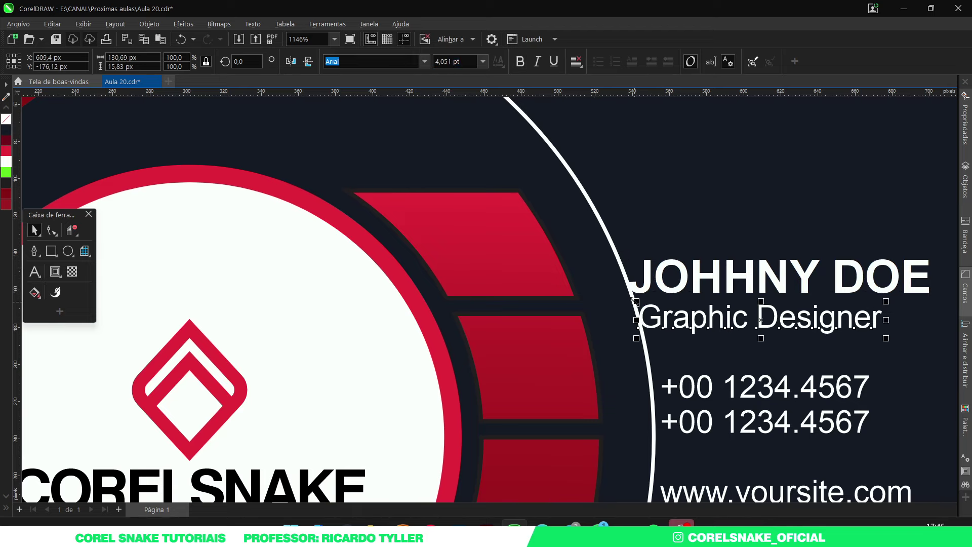
scroll(654, 349, "down", 3)
scroll(654, 349, "down", 3)
scroll(255, 307, "up", 4)
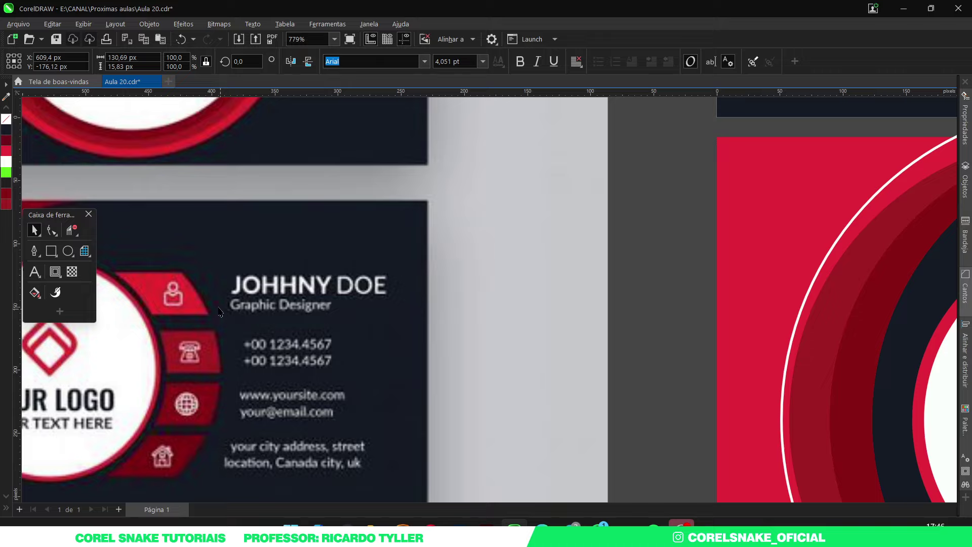
scroll(254, 307, "down", 5)
scroll(400, 264, "up", 4)
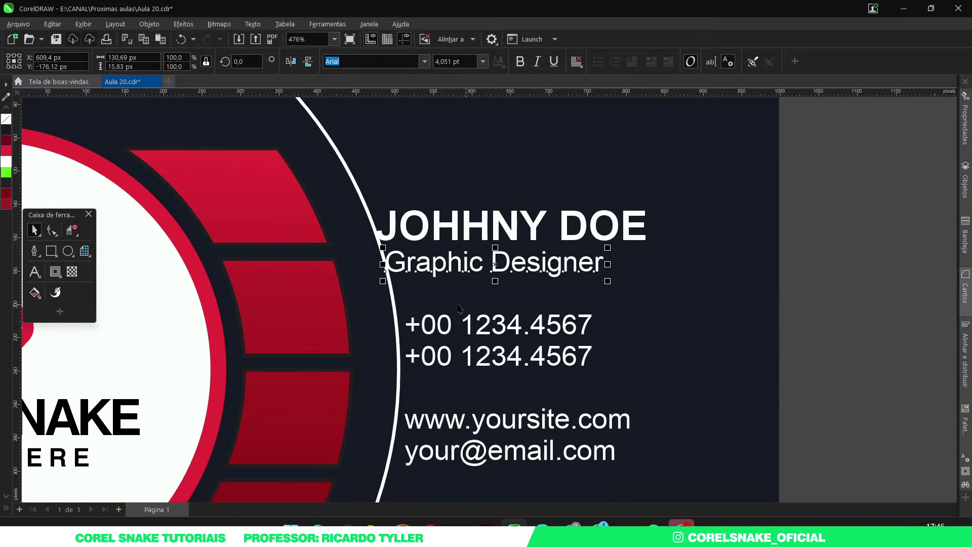
Step: Move the two phone lines, the website line and the e-mail line inward so their starts follow the white ring's curve
scroll(395, 256, "up", 4)
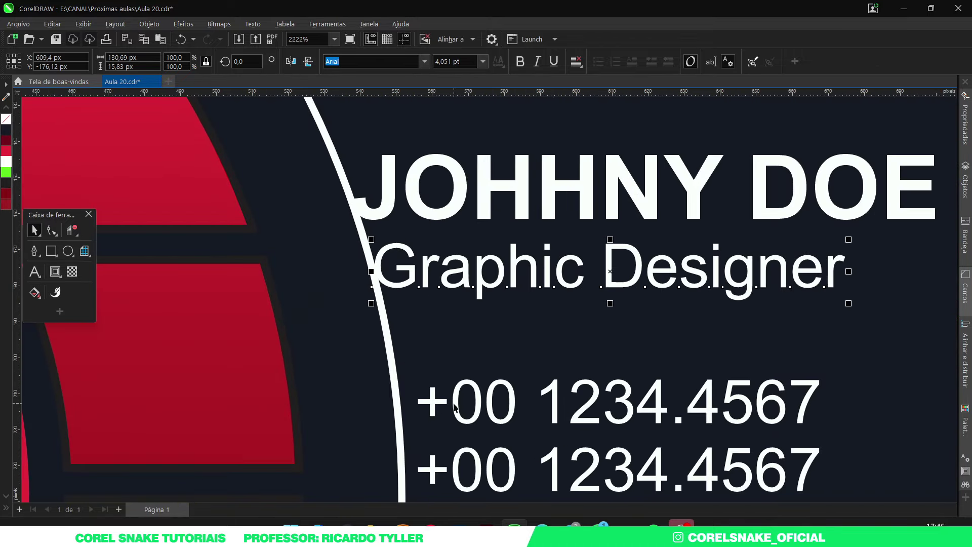
left_click_drag(454, 406, 431, 405)
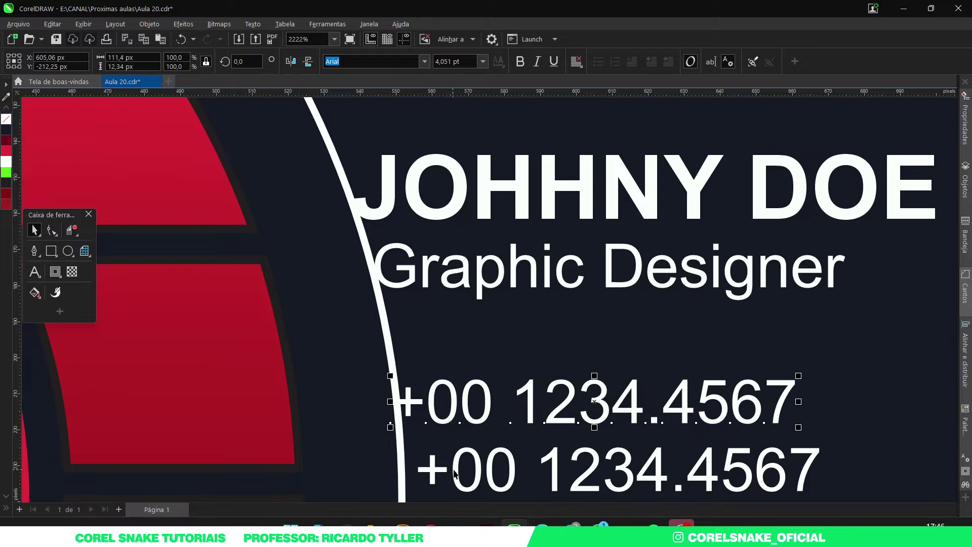
left_click_drag(454, 473, 436, 473)
scroll(491, 410, "down", 4)
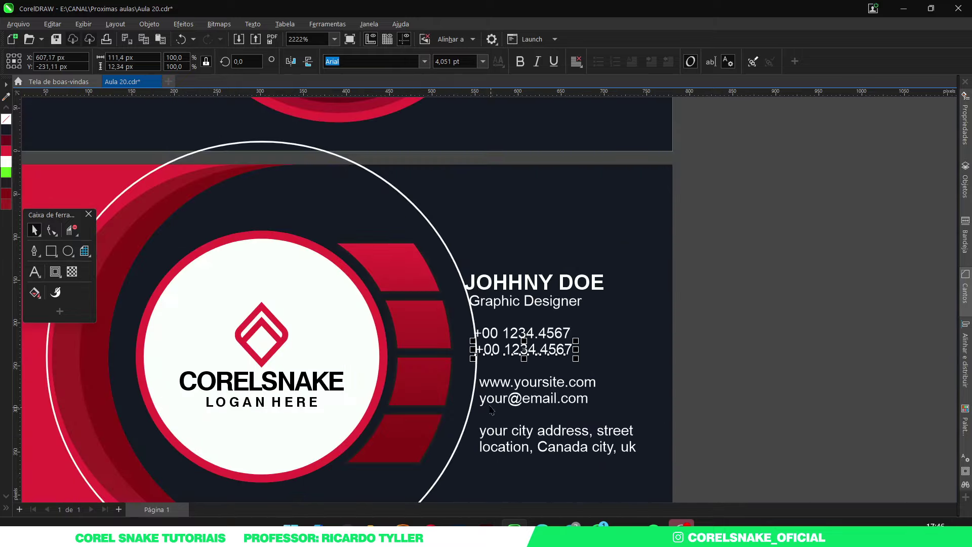
scroll(490, 409, "up", 2)
left_click_drag(489, 364, 476, 365)
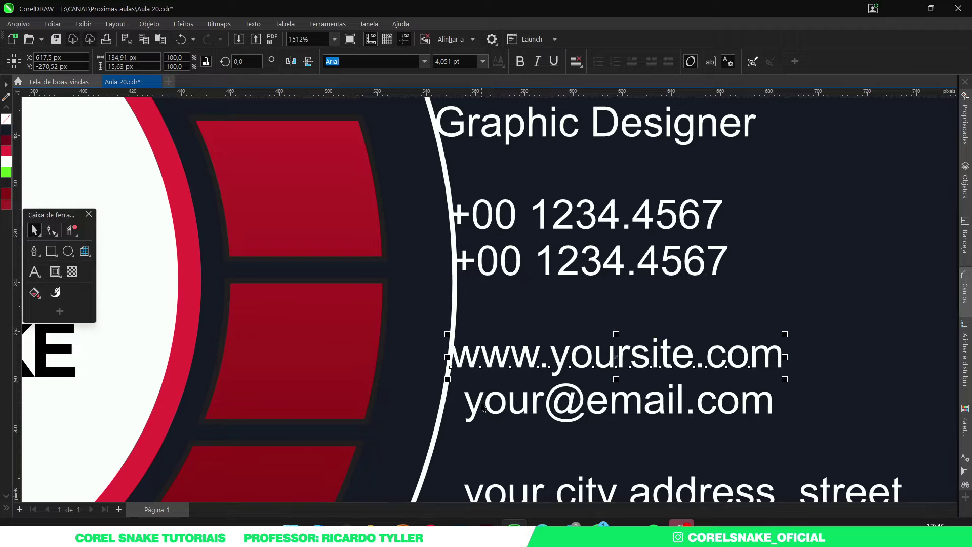
left_click_drag(480, 406, 460, 405)
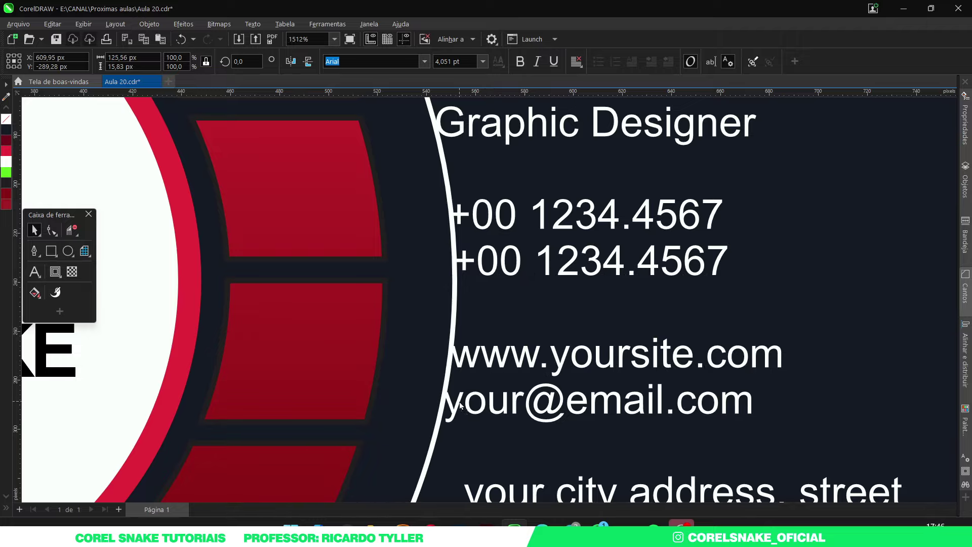
Step: Shift the two address lines inward so each one starts on the curve of the white ring
scroll(461, 405, "down", 4)
scroll(493, 361, "up", 3)
left_click_drag(485, 364, 429, 398)
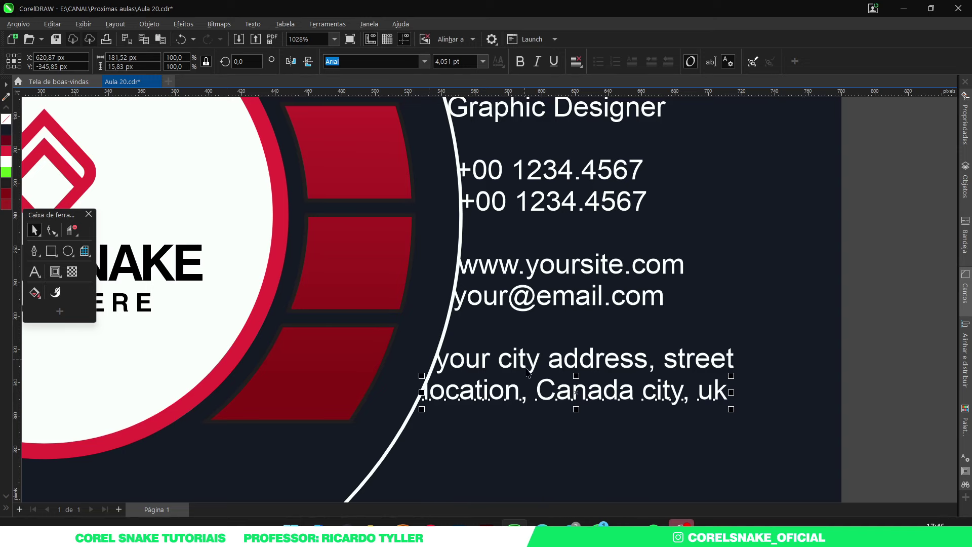
Step: Delete the white guide ring from the card back and clear the selection
scroll(430, 398, "down", 4)
left_click(458, 260)
key("Escape")
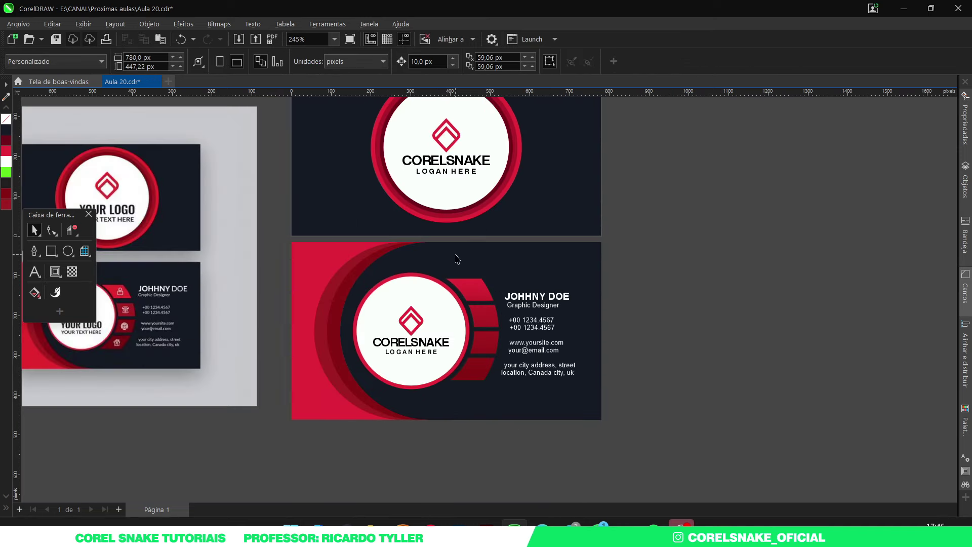
Step: Try to sample a new end colour for the third tab's gradient with the eyedropper
scroll(696, 357, "down", 1)
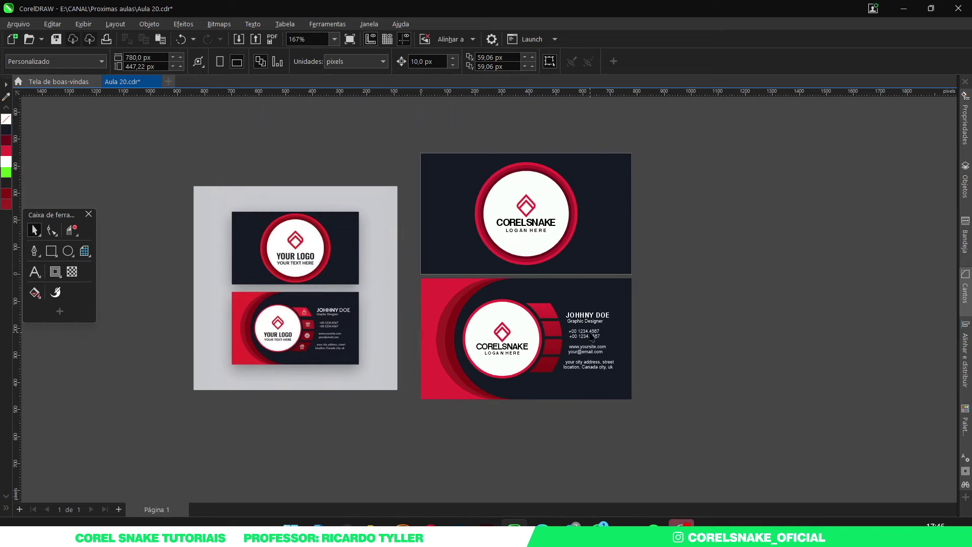
scroll(592, 336, "up", 1)
scroll(681, 380, "down", 1)
scroll(514, 316, "up", 1)
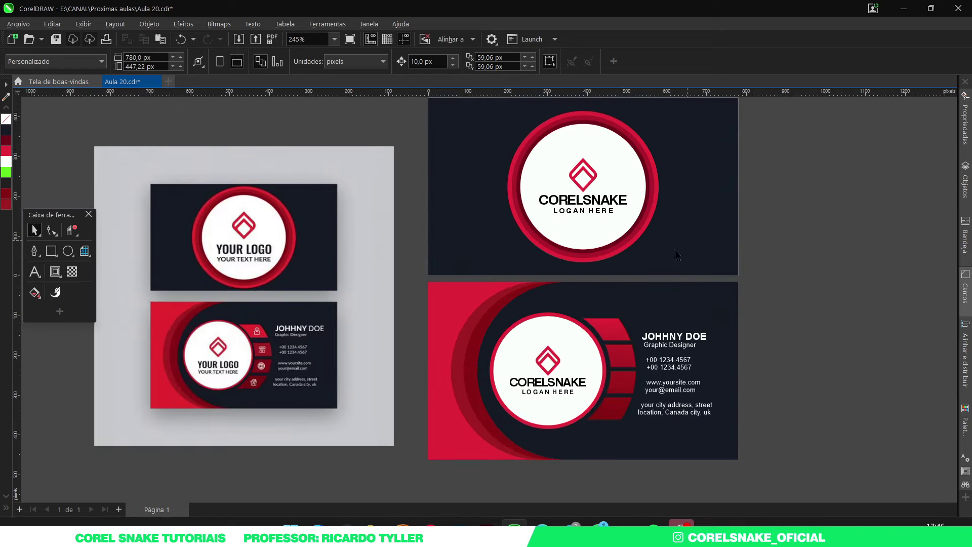
scroll(620, 273, "down", 1)
scroll(348, 340, "up", 2)
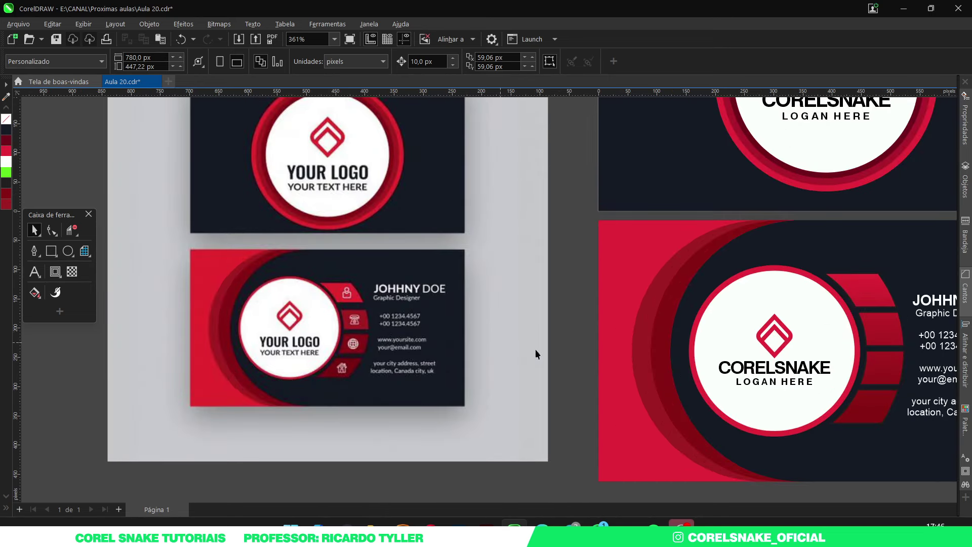
left_click(877, 379)
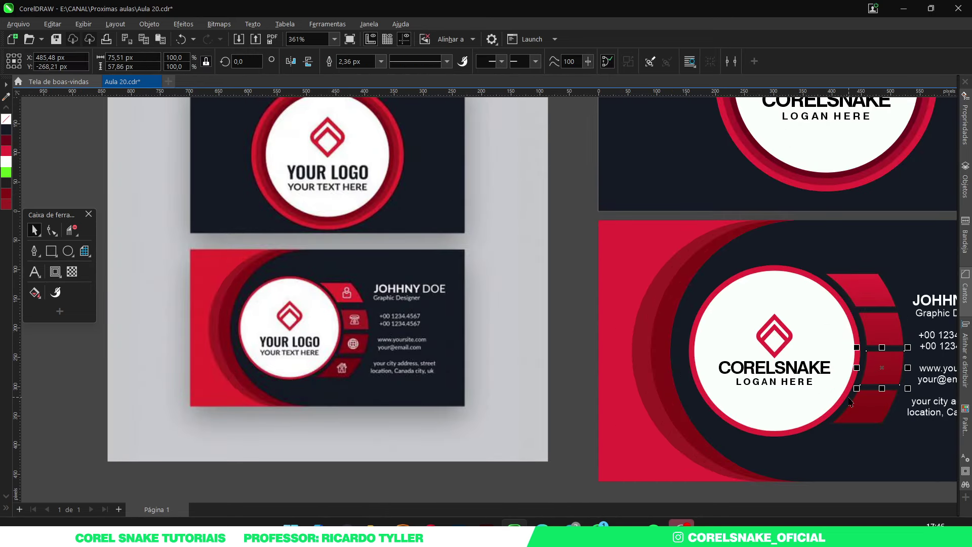
key("g")
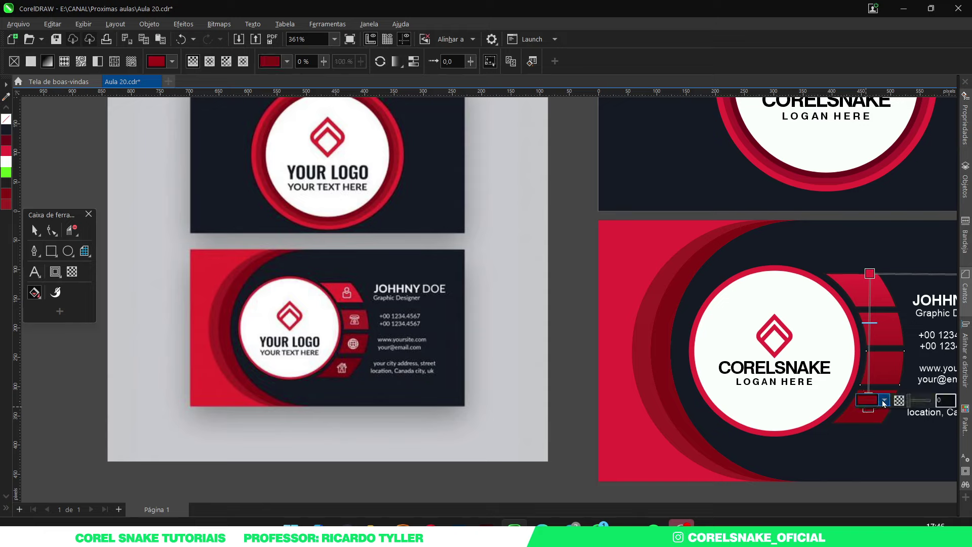
left_click(884, 401)
left_click(941, 375)
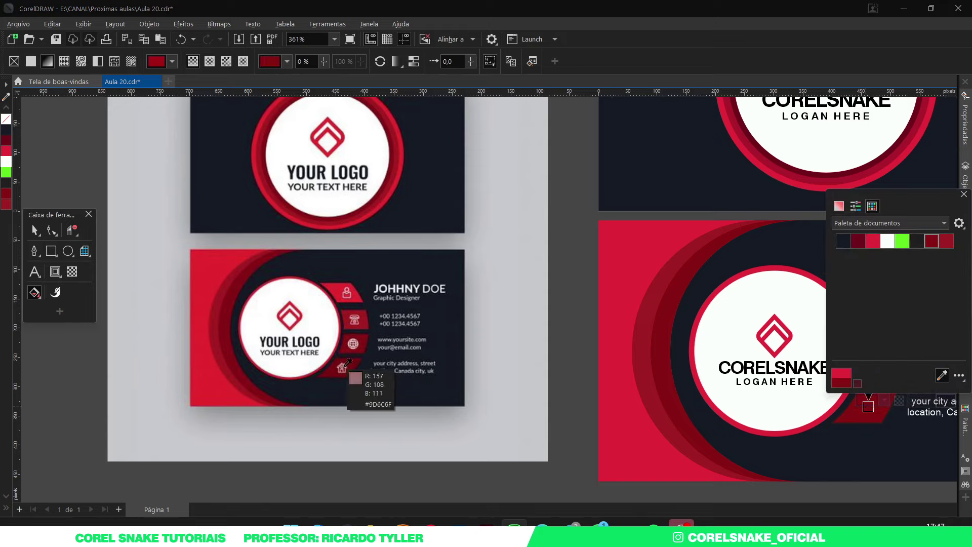
left_click(644, 385)
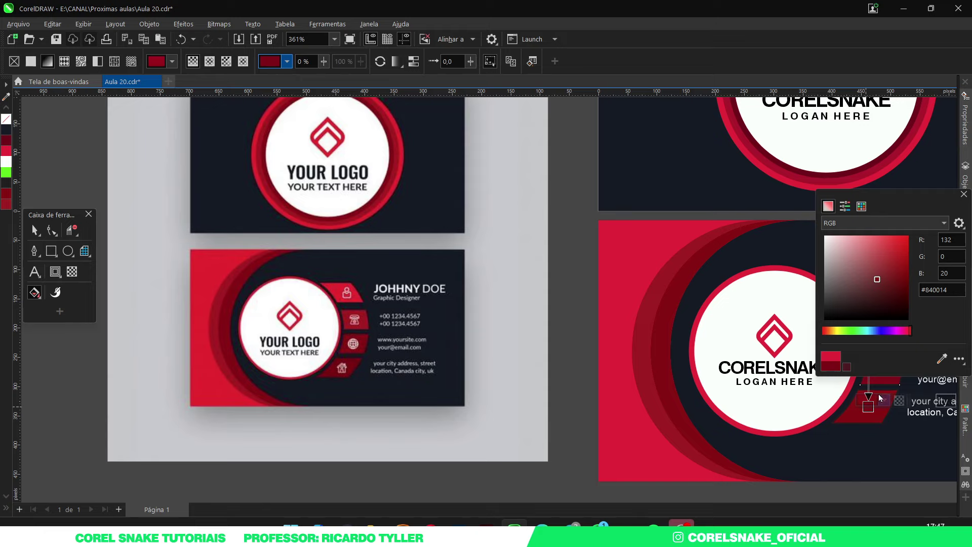
left_click(870, 408)
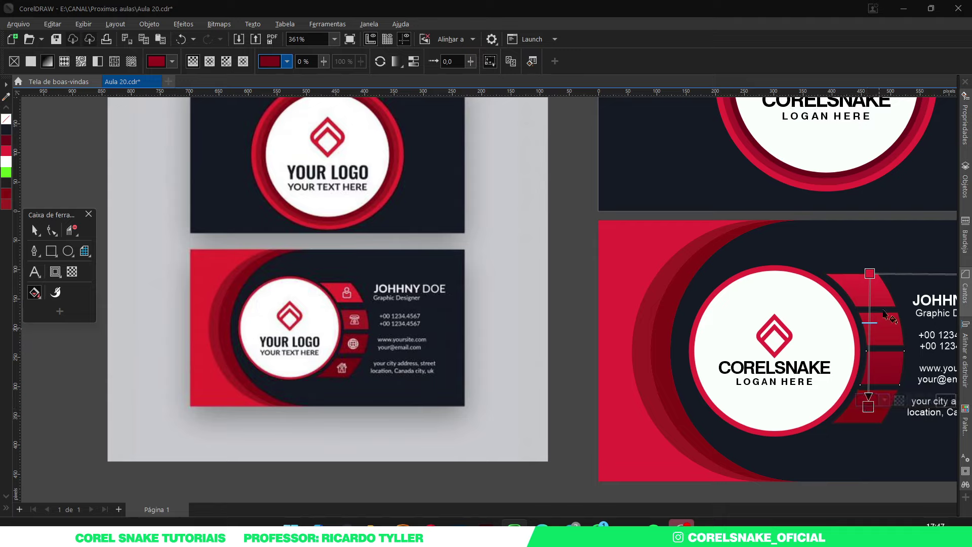
Step: Try shifting the third tab's gradient upward and extending its start point higher above the tabs
left_click_drag(870, 361, 871, 336)
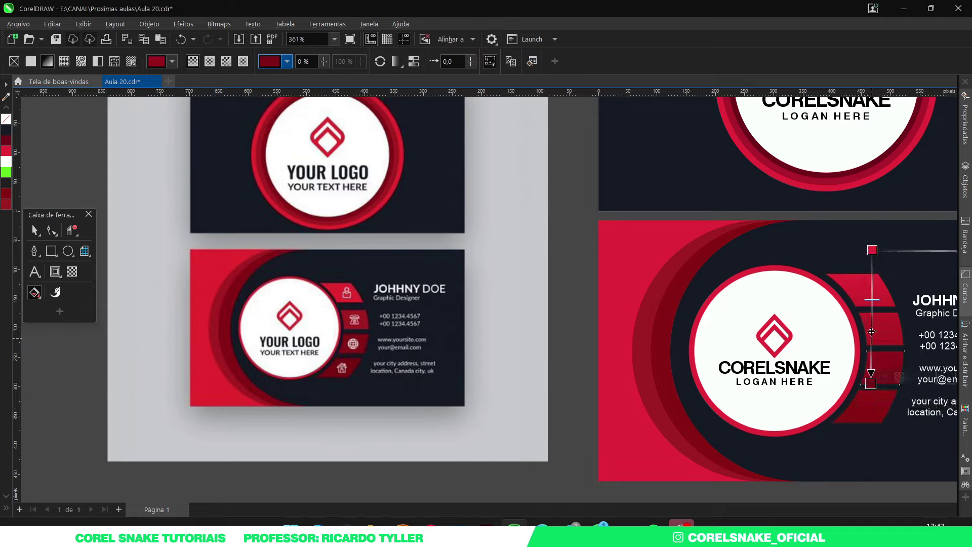
left_click_drag(872, 248, 871, 237)
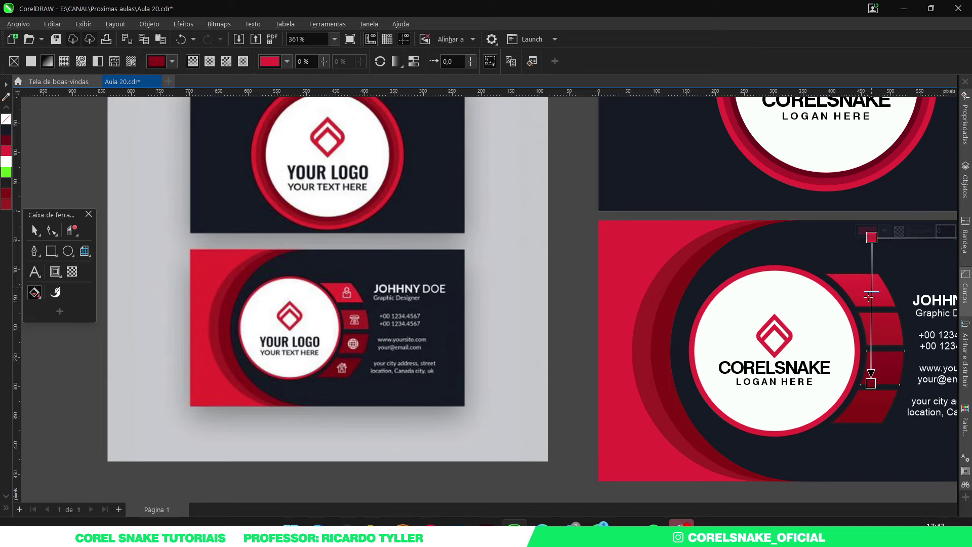
left_click(34, 230)
scroll(617, 372, "down", 2)
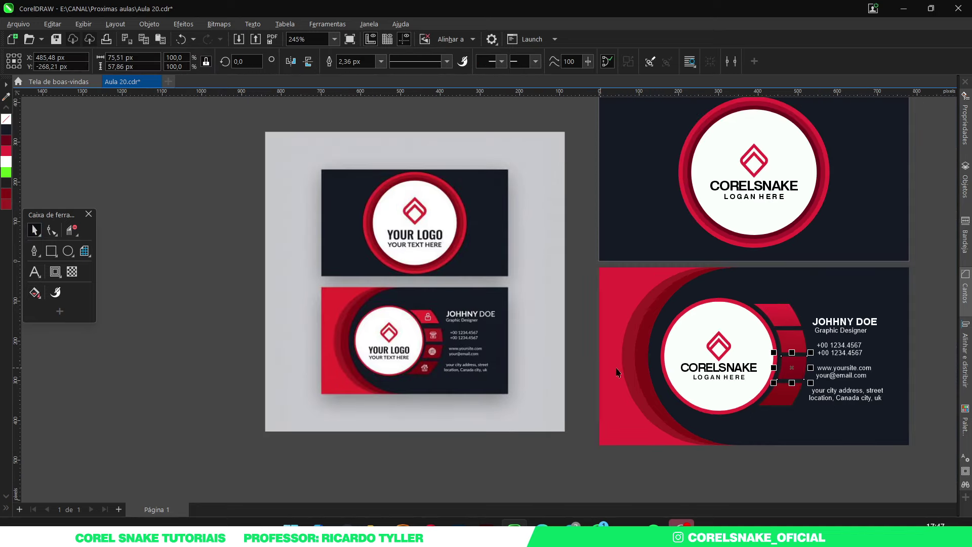
Step: Select all four tabs beside the logo circle and fill them with the solid bright red from the document palette
scroll(820, 350, "up", 2)
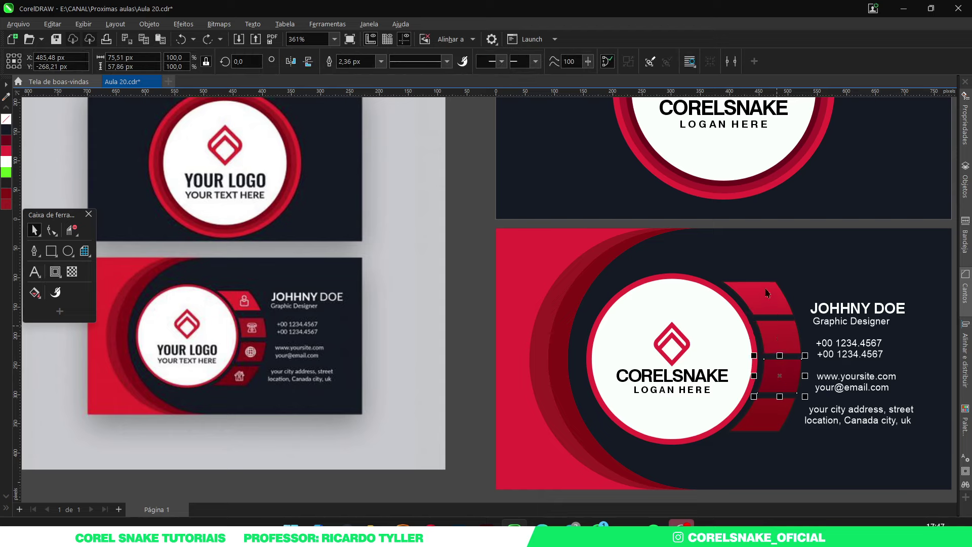
key("Tab")
left_click(787, 348)
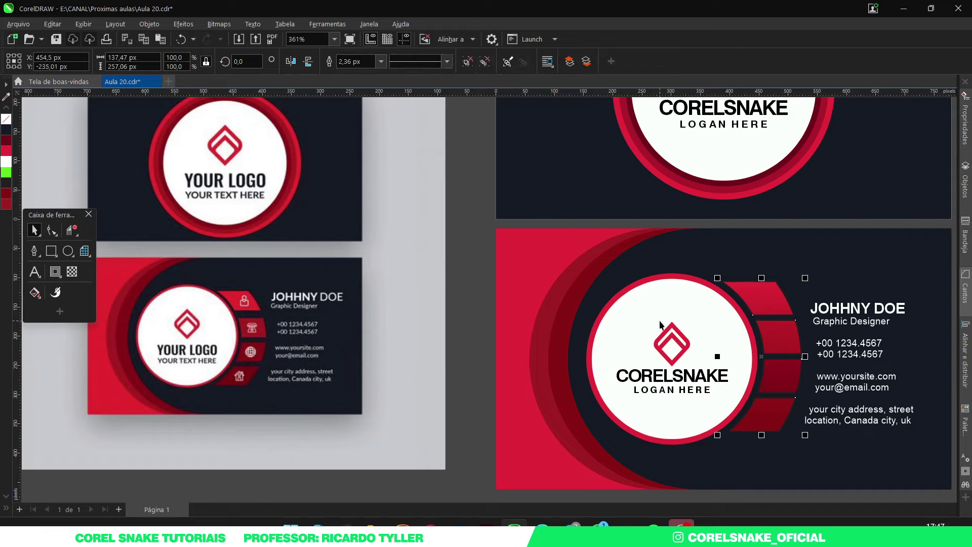
key("g")
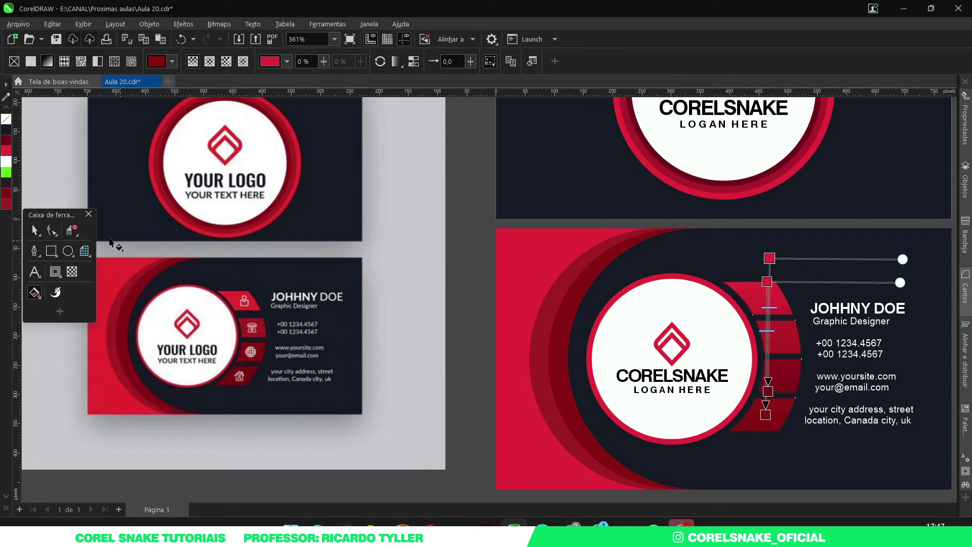
left_click(34, 230)
left_click(6, 154)
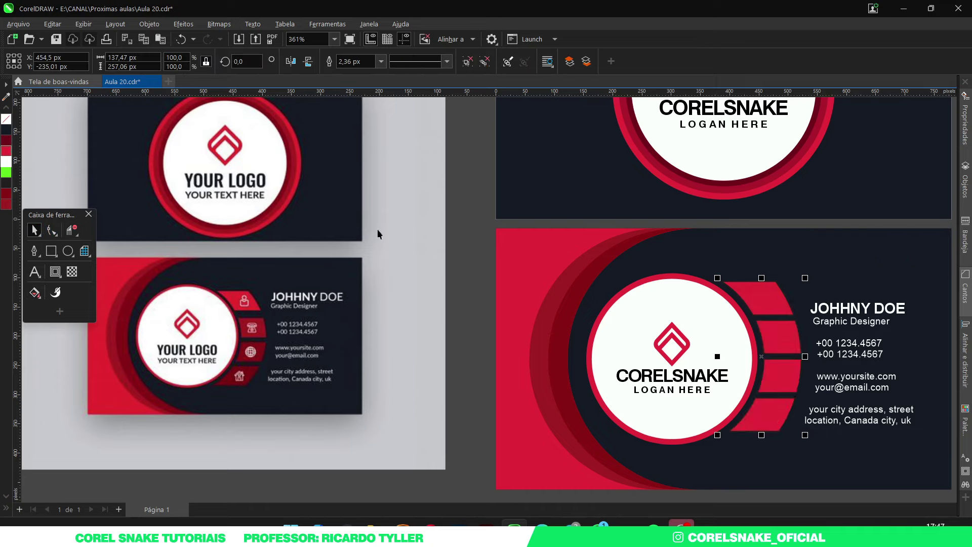
Step: Apply one vertical linear gradient across the four tabs, from bright red at the top to dark wine red at the bottom
key("g")
left_click_drag(762, 287, 763, 414)
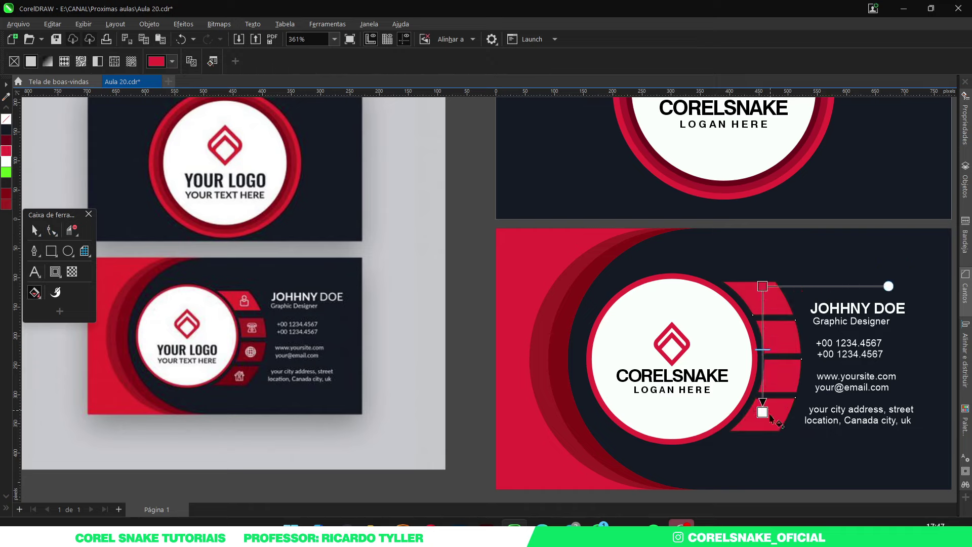
left_click(6, 204)
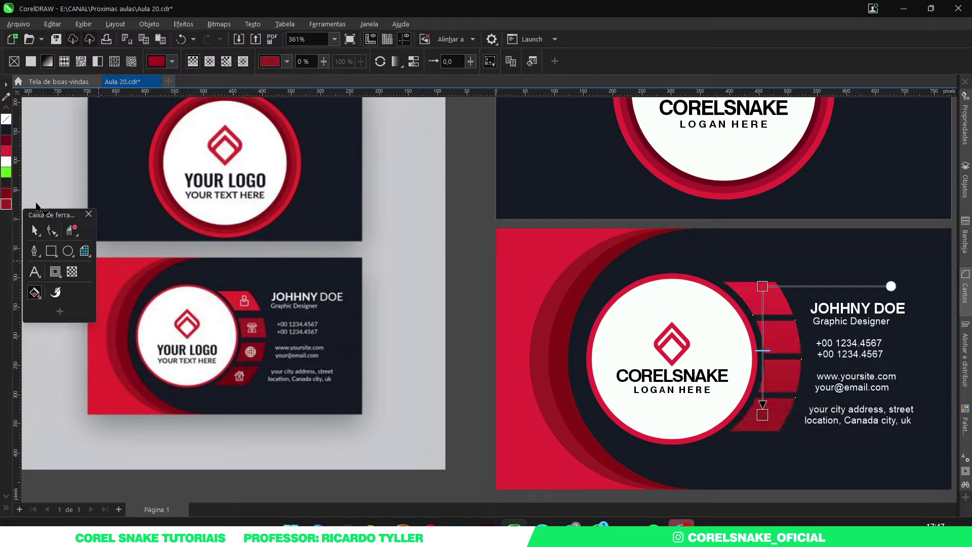
left_click(6, 141)
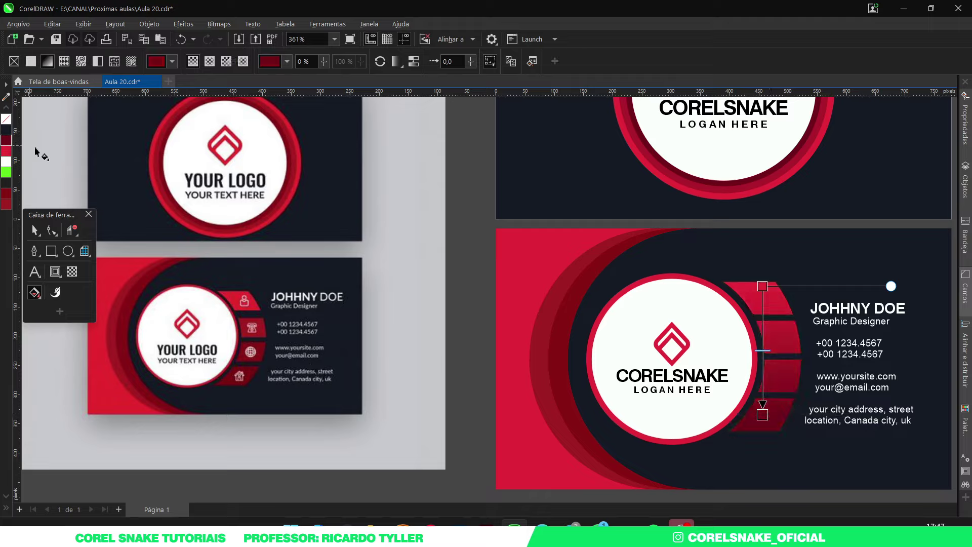
Step: Move the tab gradient's end point up to the third tab and its start point above the first tab
left_click_drag(762, 414, 765, 388)
mouse_move(762, 286)
left_mouse_down()
mouse_move(761, 239)
mouse_move(767, 259)
mouse_move(760, 252)
left_mouse_up()
key("Escape")
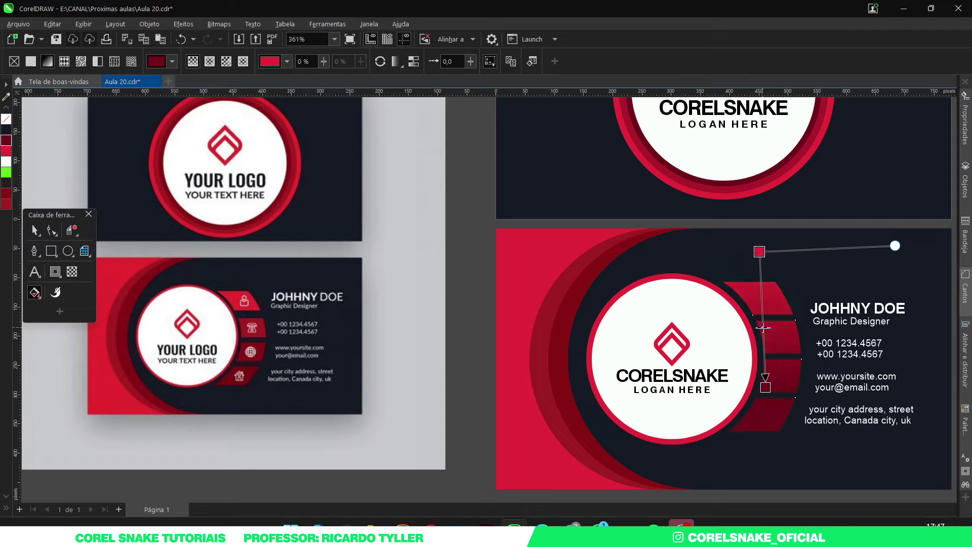
left_click(35, 230)
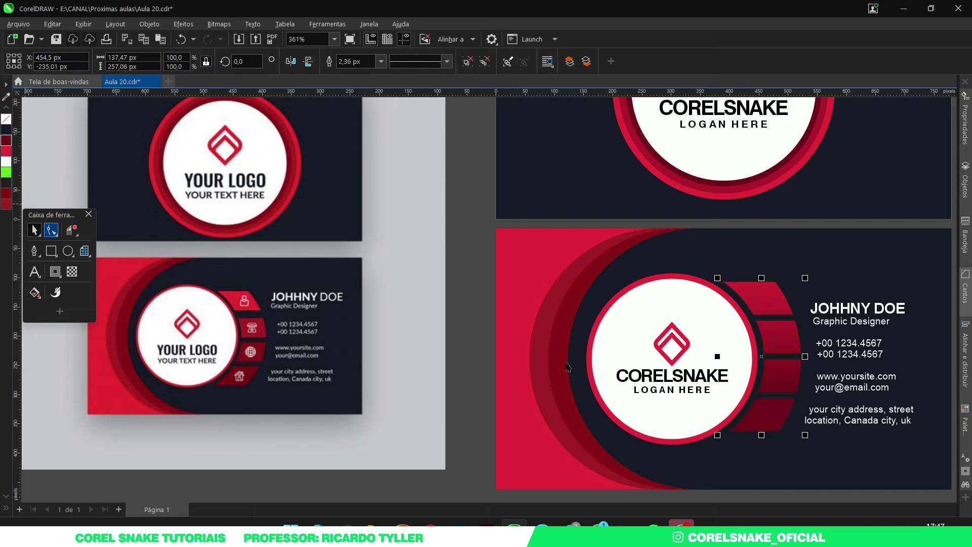
scroll(567, 365, "down", 2)
key("Escape")
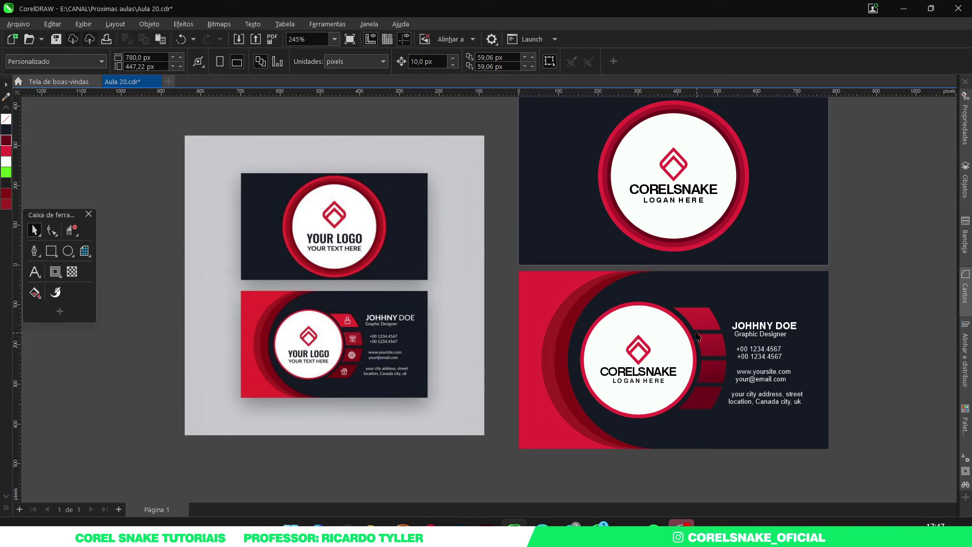
Step: Delete the reference business card image from beside the artwork
scroll(720, 338, "up", 2)
scroll(504, 358, "down", 2)
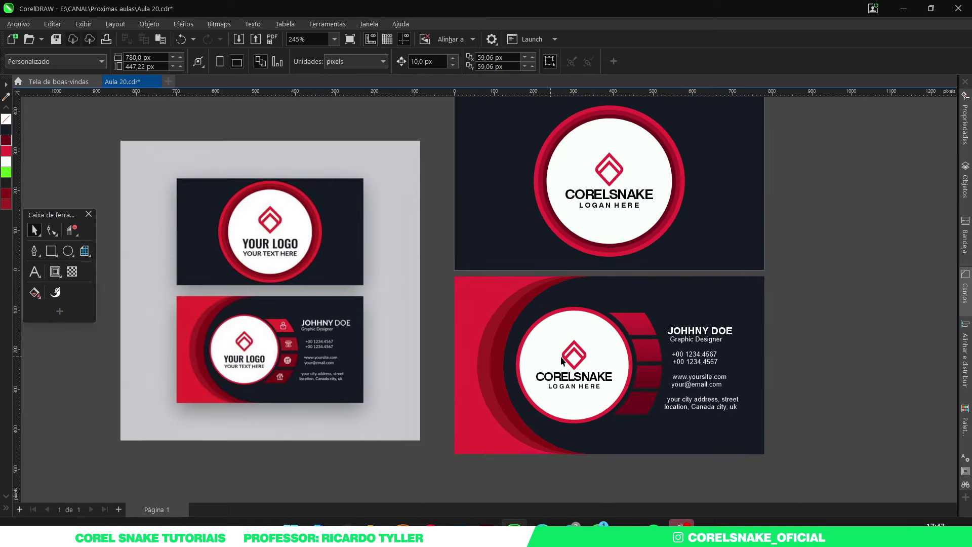
left_click(285, 288)
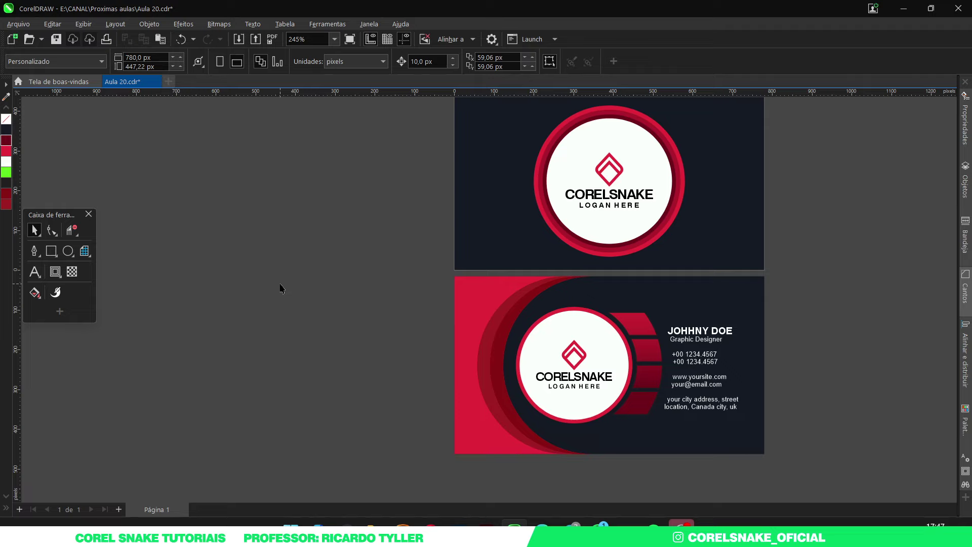
Step: Select the whole card back and place it beside the front, level with it and about 19 px away
scroll(280, 287, "down", 3)
left_click_drag(478, 375, 274, 284)
scroll(324, 326, "up", 2)
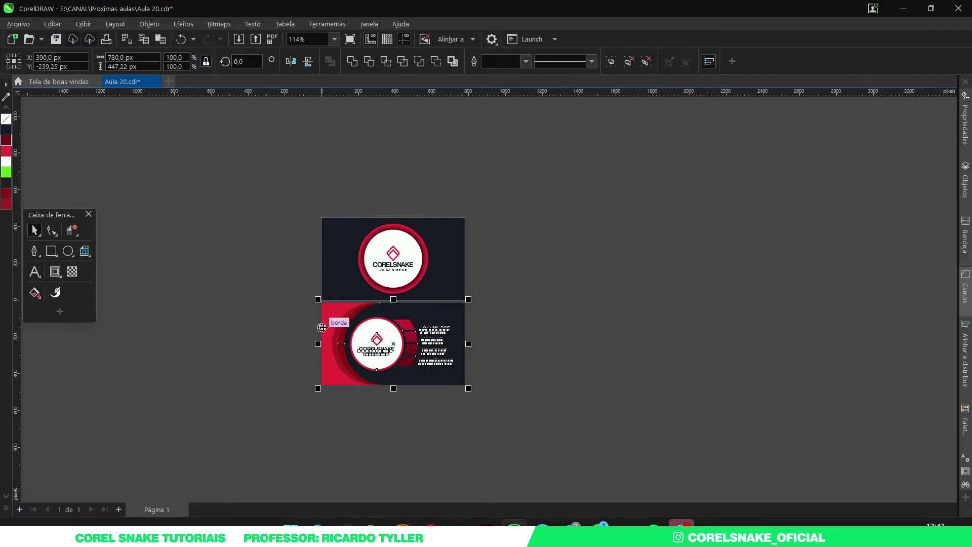
left_click_drag(322, 328, 457, 238)
scroll(481, 243, "up", 3)
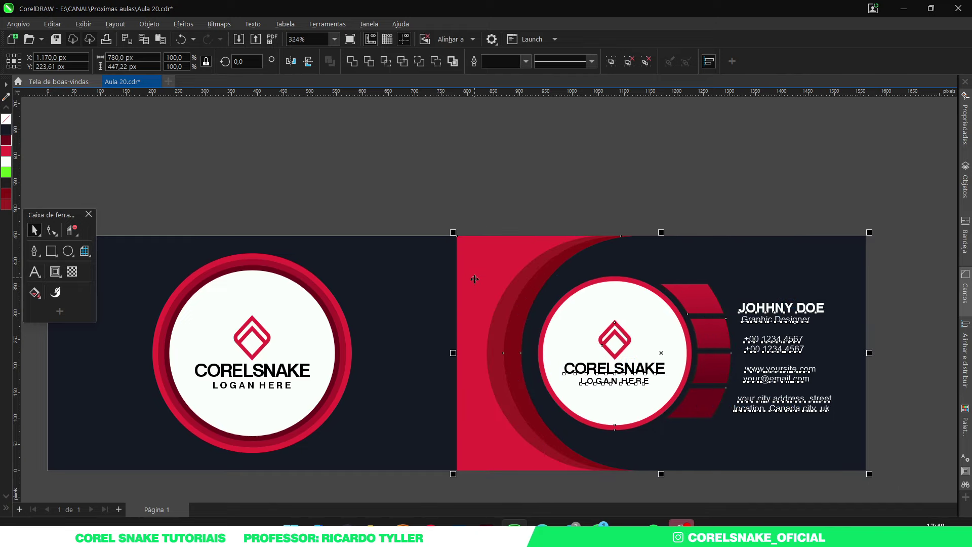
mouse_move(474, 279)
left_mouse_down()
mouse_move(499, 276)
mouse_move(485, 279)
left_mouse_up()
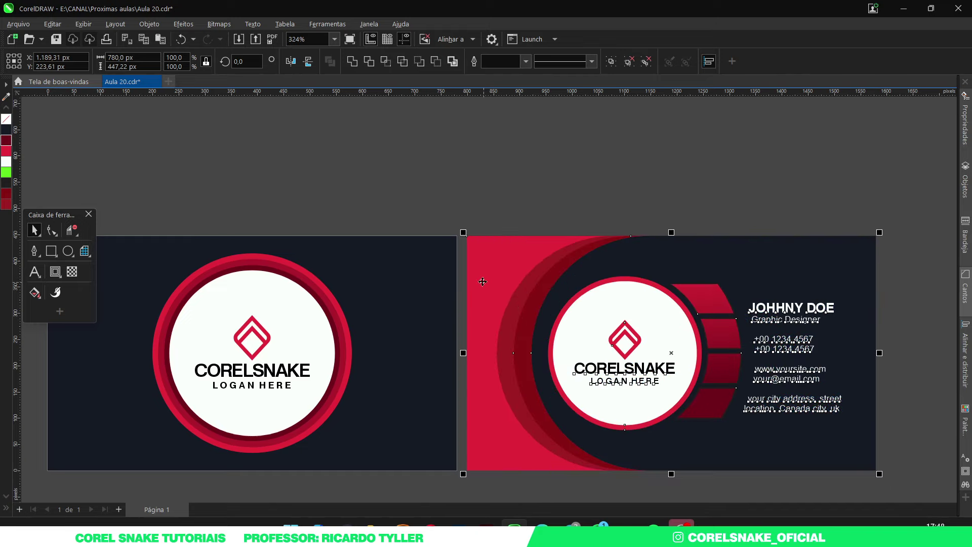
Step: Fit both card sides in the view and check the finished design in the full-screen preview
left_click(462, 196)
key("F4")
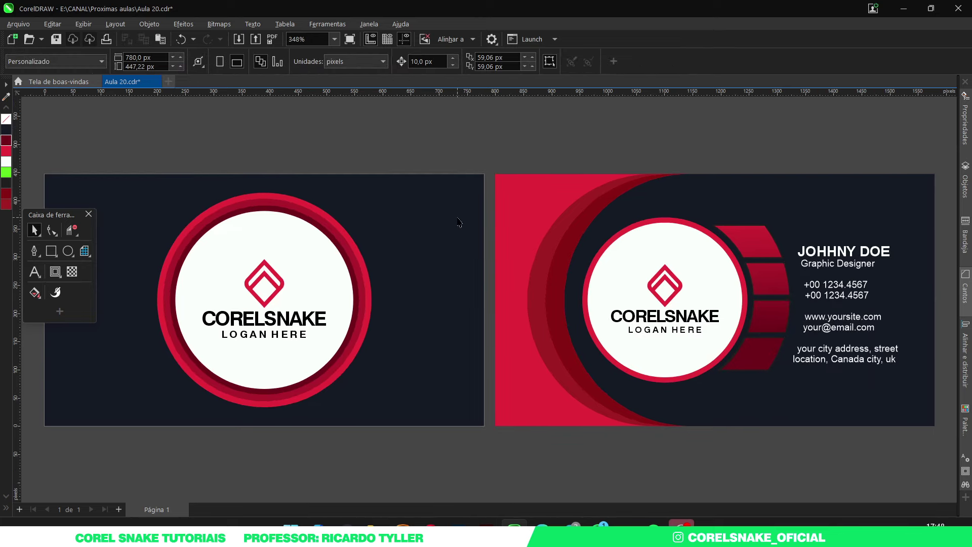
left_click(349, 43)
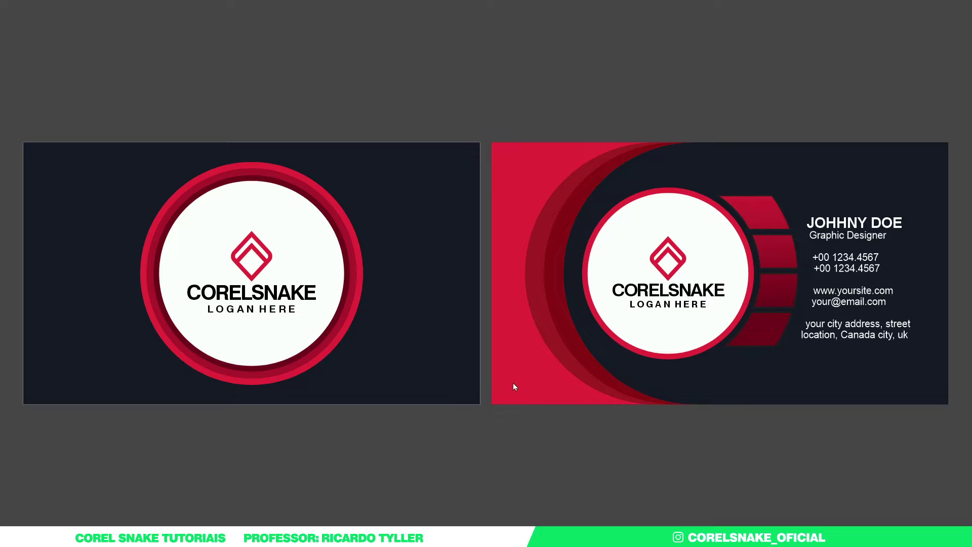
left_click(456, 441)
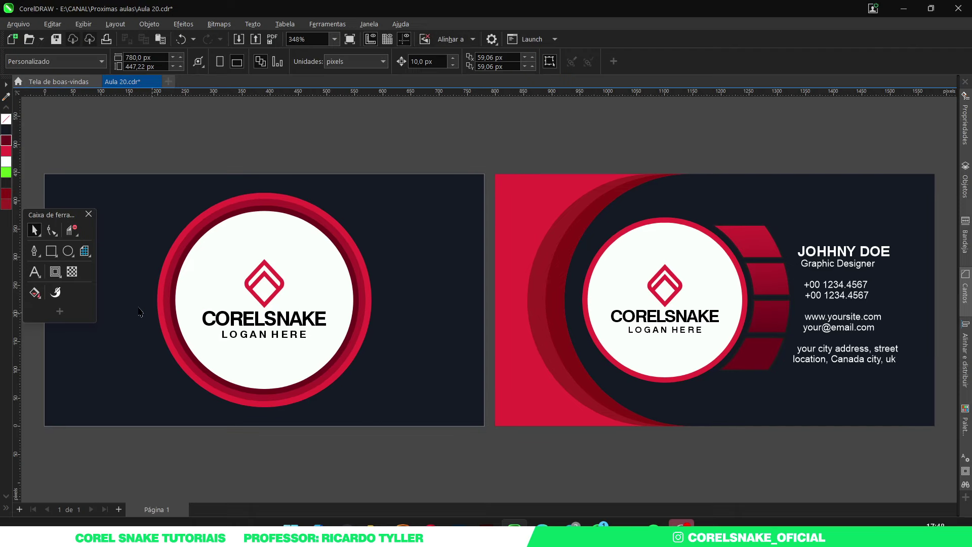